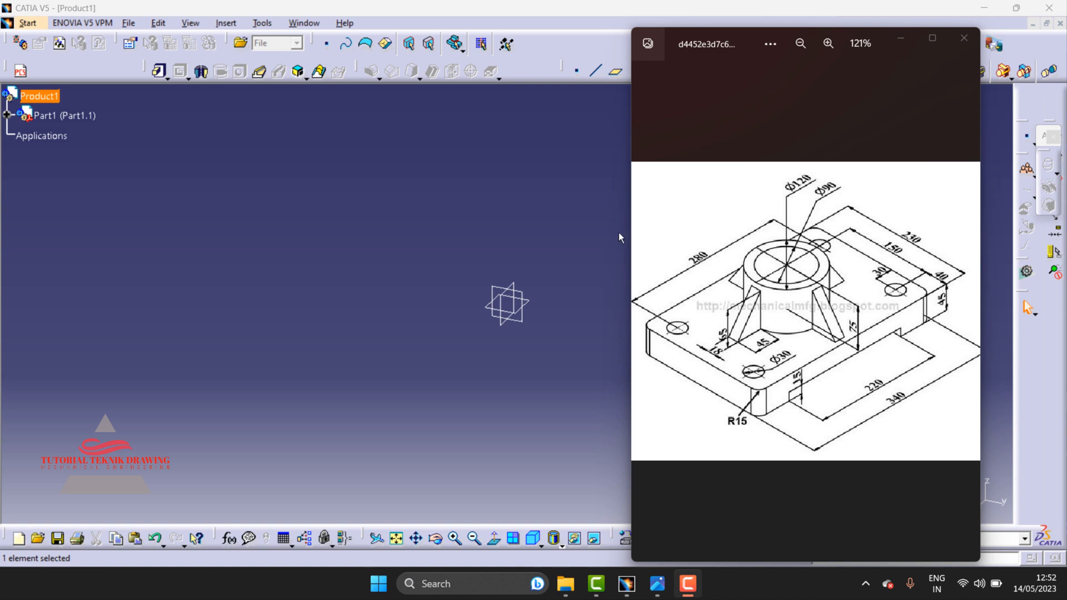
# - Look over the reference drawing and create a new part in the Part Design workbench with the default part settings
pyautogui.scroll(2, 806, 325)
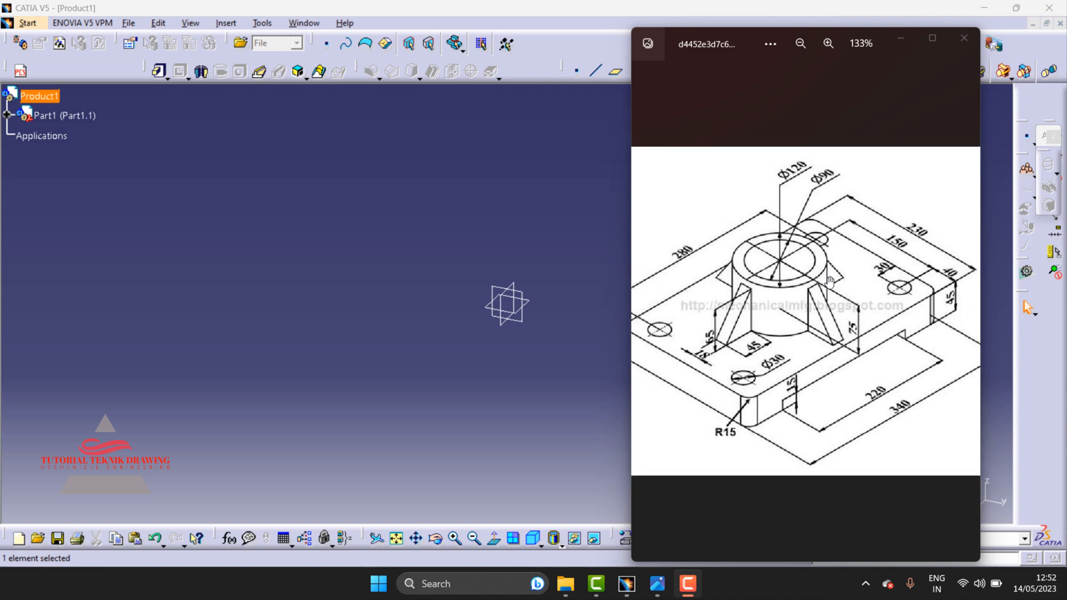
pyautogui.scroll(-2, 829, 280)
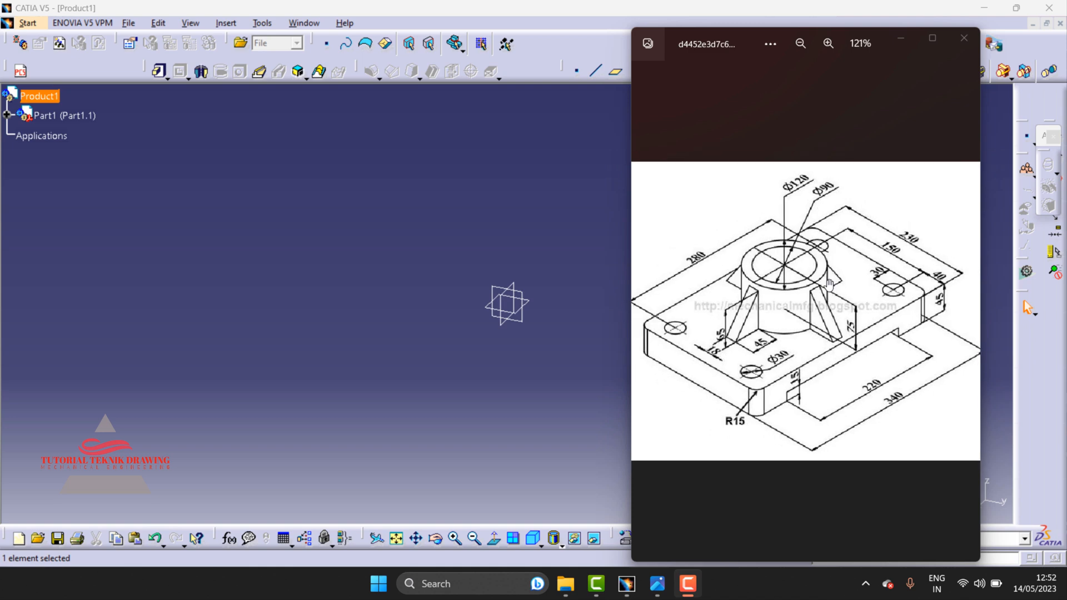
pyautogui.click(467, 211)
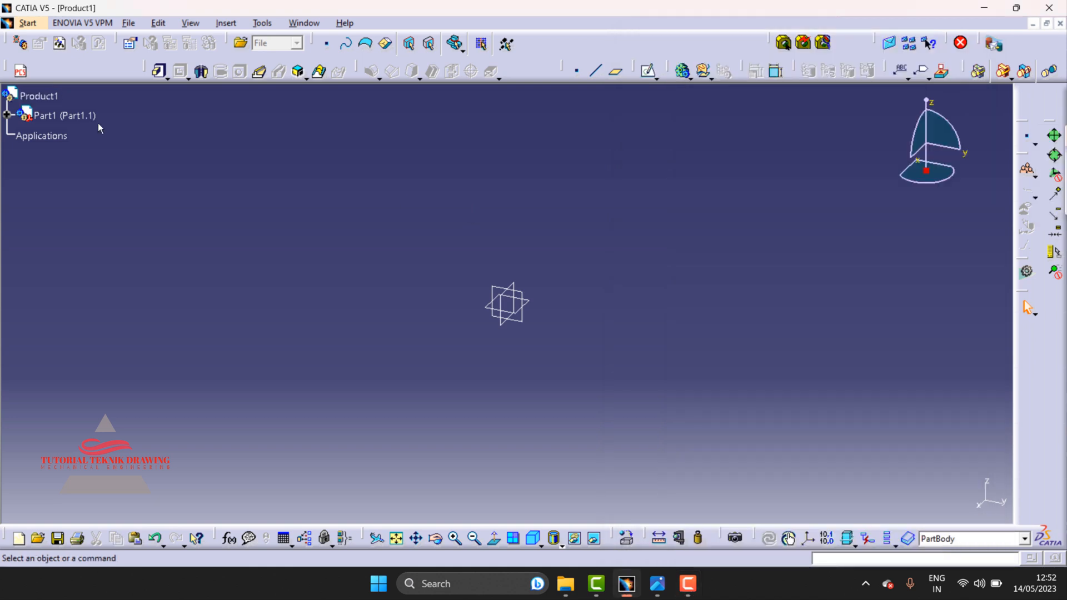
pyautogui.click(28, 23)
pyautogui.moveTo(67, 62)
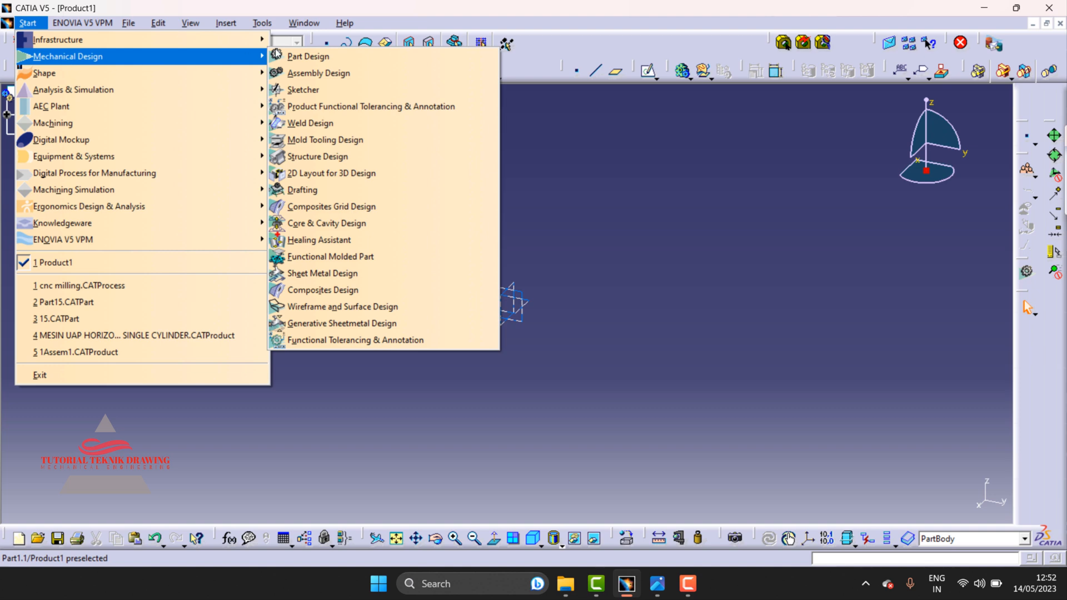
pyautogui.click(307, 56)
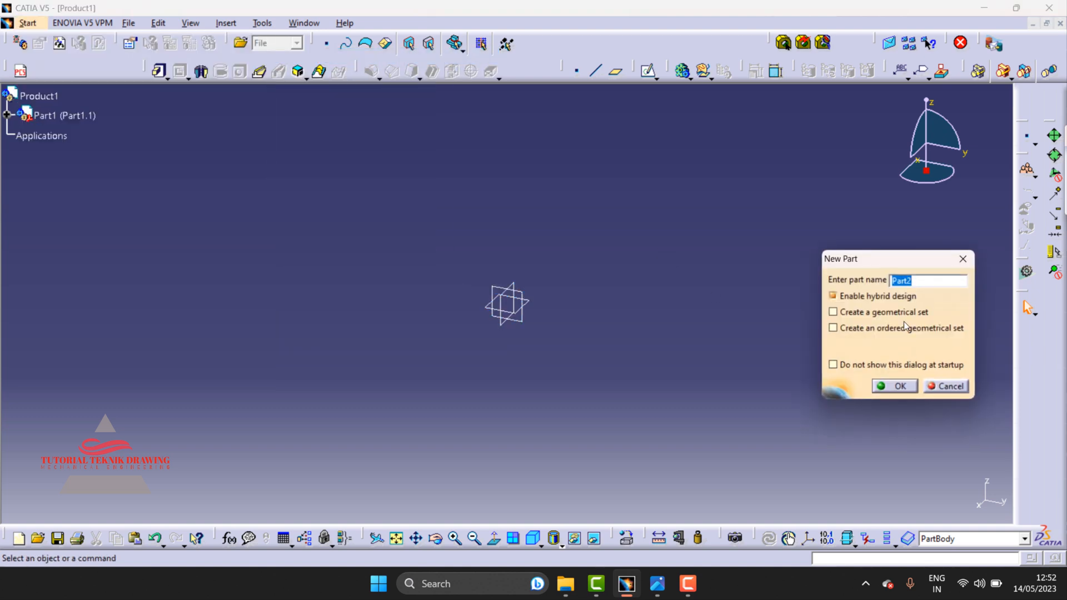
pyautogui.click(896, 388)
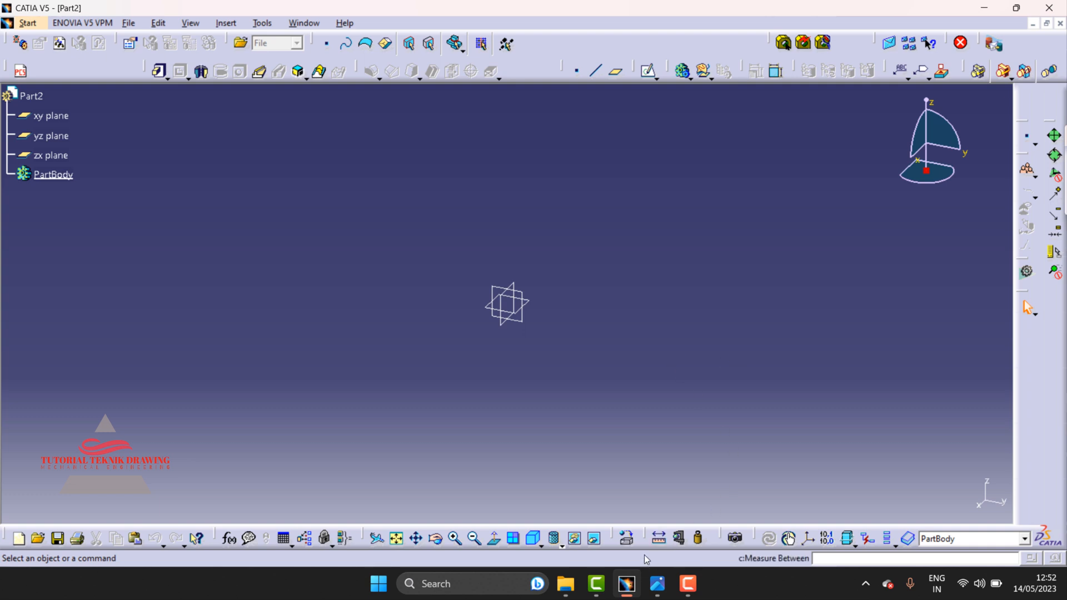
# - Check the reference drawing of the bracket and open a new sketch on the xy plane
pyautogui.moveTo(657, 583); pyautogui.dragTo(693, 590)
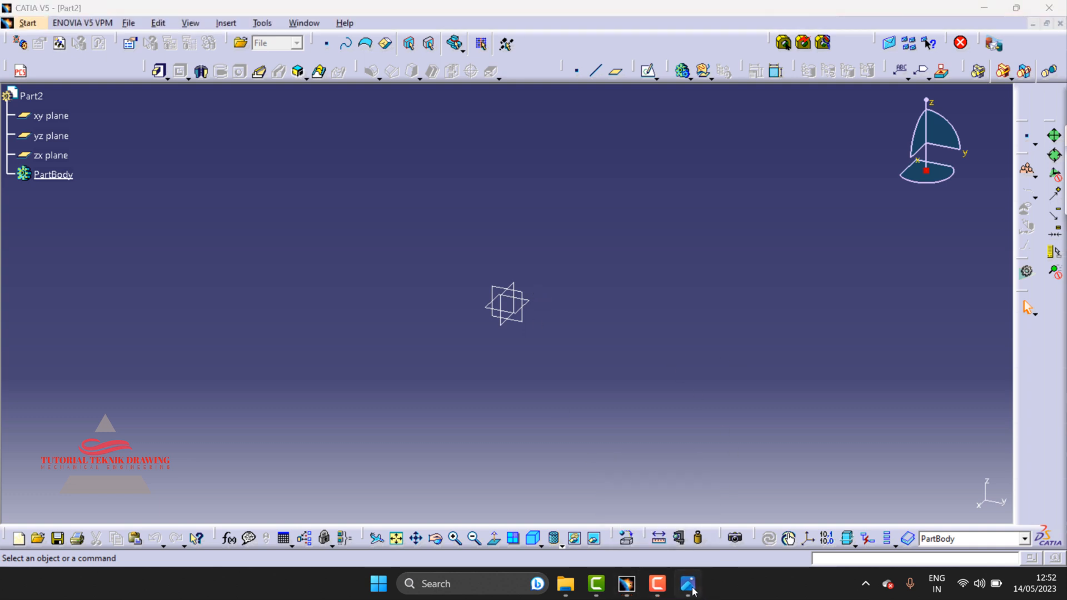
pyautogui.click(692, 590)
pyautogui.scroll(2, 820, 369)
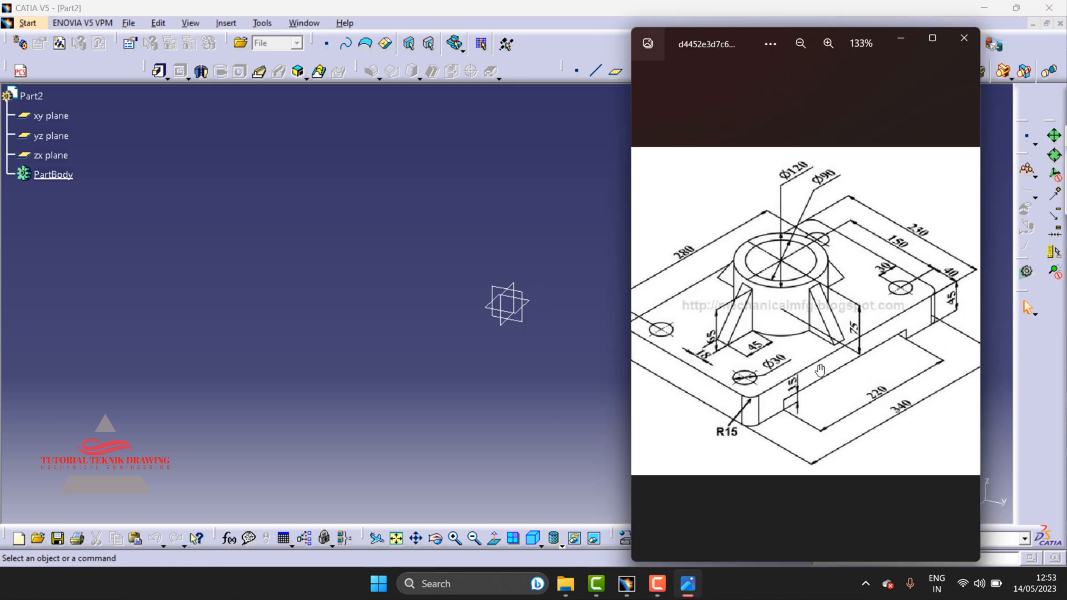
pyautogui.scroll(-3, 757, 355)
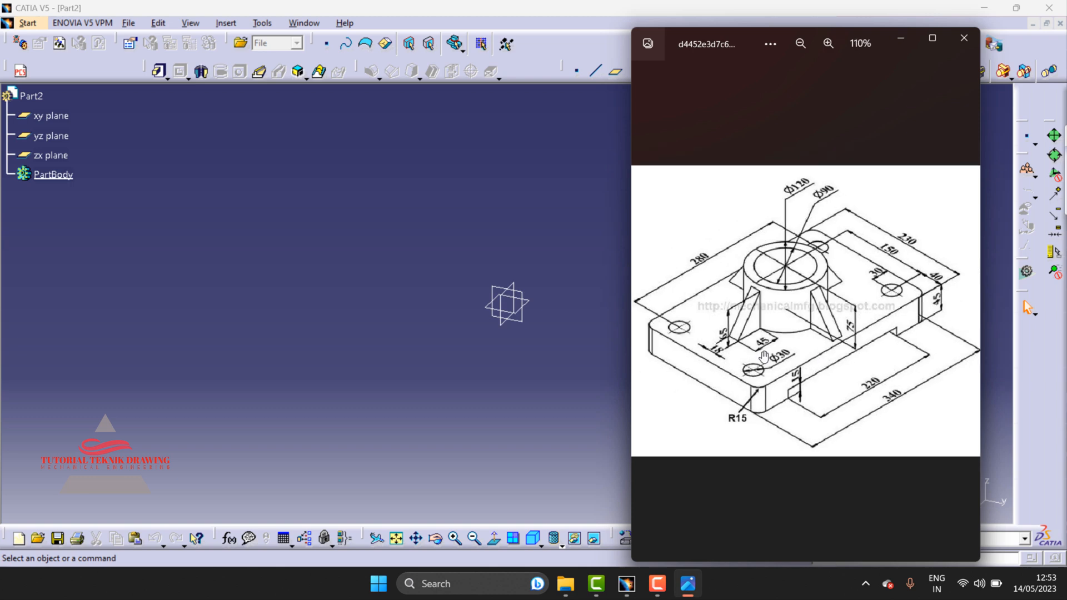
pyautogui.scroll(2, 759, 341)
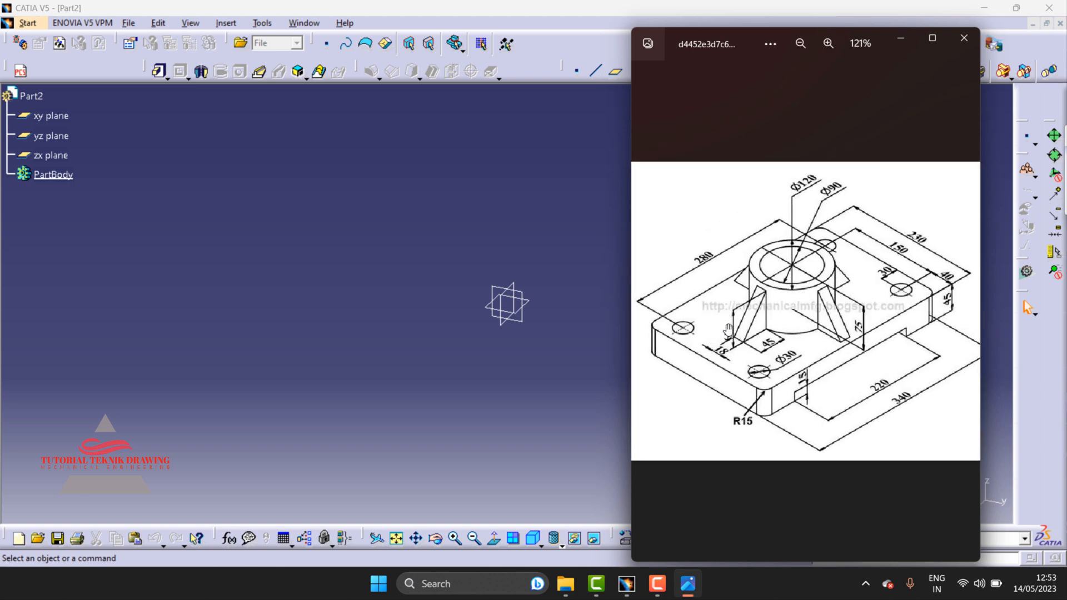
pyautogui.click(899, 39)
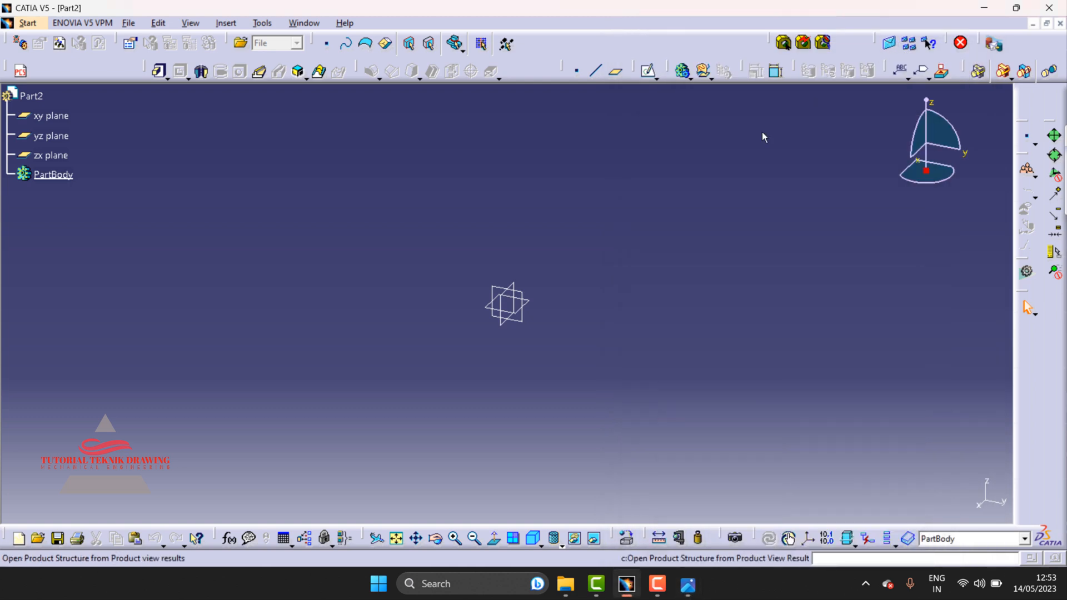
pyautogui.click(529, 303)
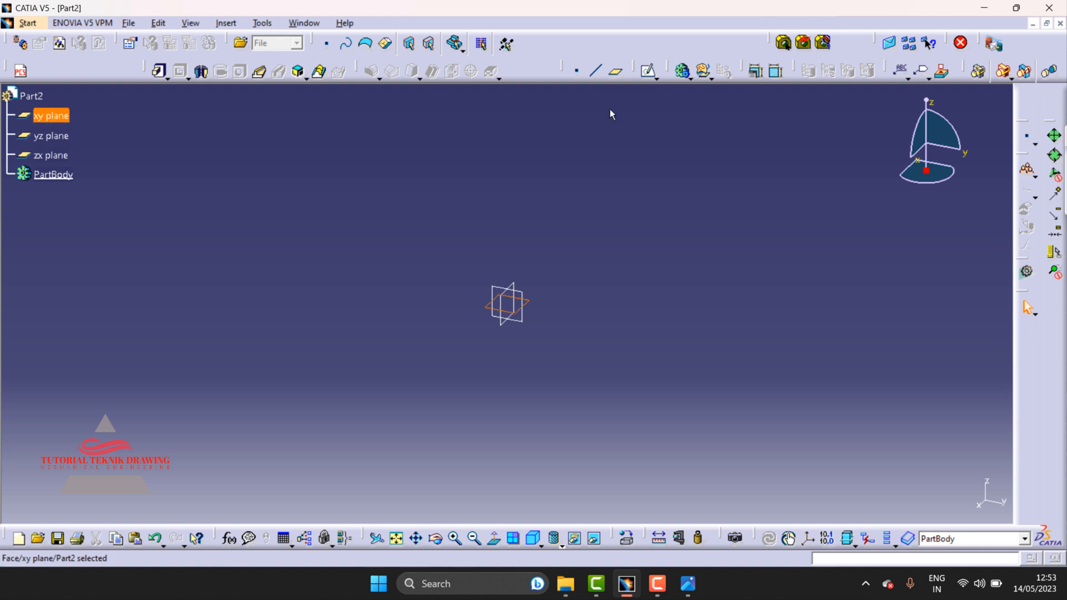
pyautogui.click(651, 73)
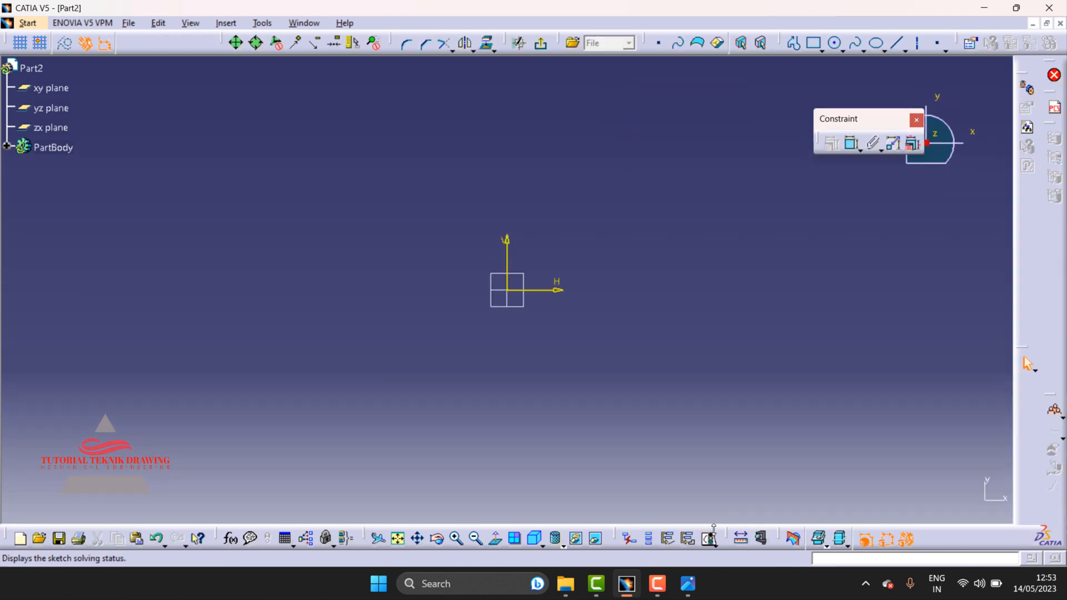
# - Sketch a centered rectangle on the origin, about 155 mm wide and 95 mm high, for the base plate
pyautogui.click(689, 585)
pyautogui.scroll(2, 859, 332)
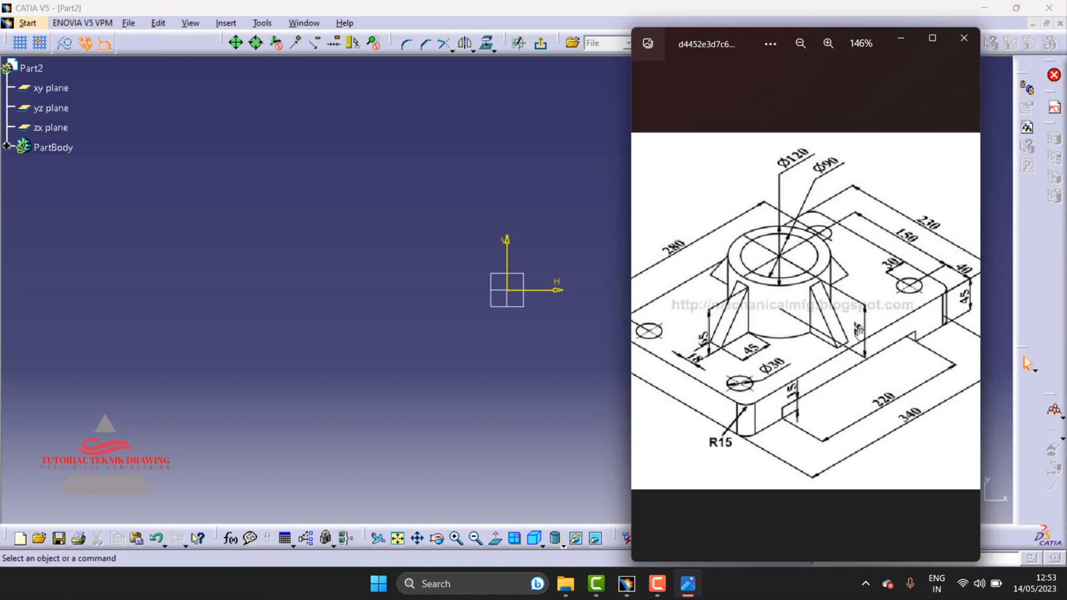
pyautogui.click(904, 41)
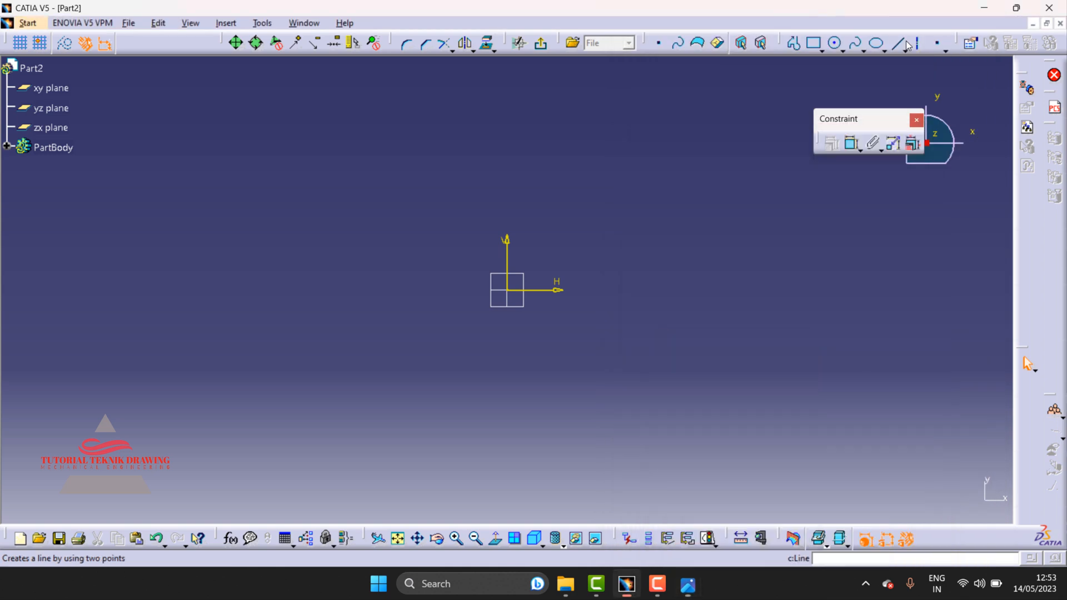
pyautogui.click(822, 52)
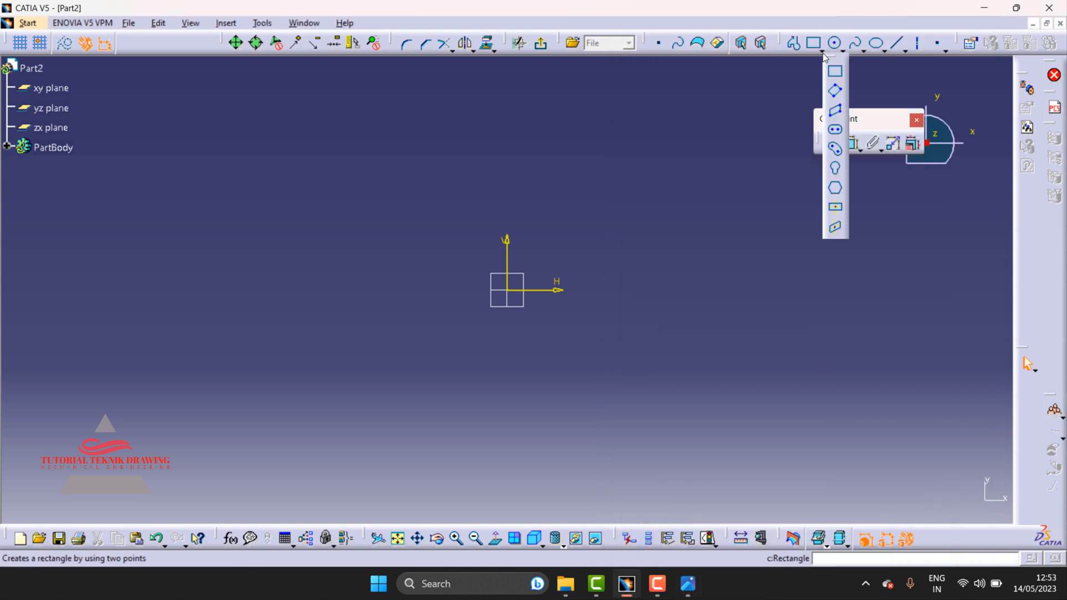
pyautogui.click(837, 209)
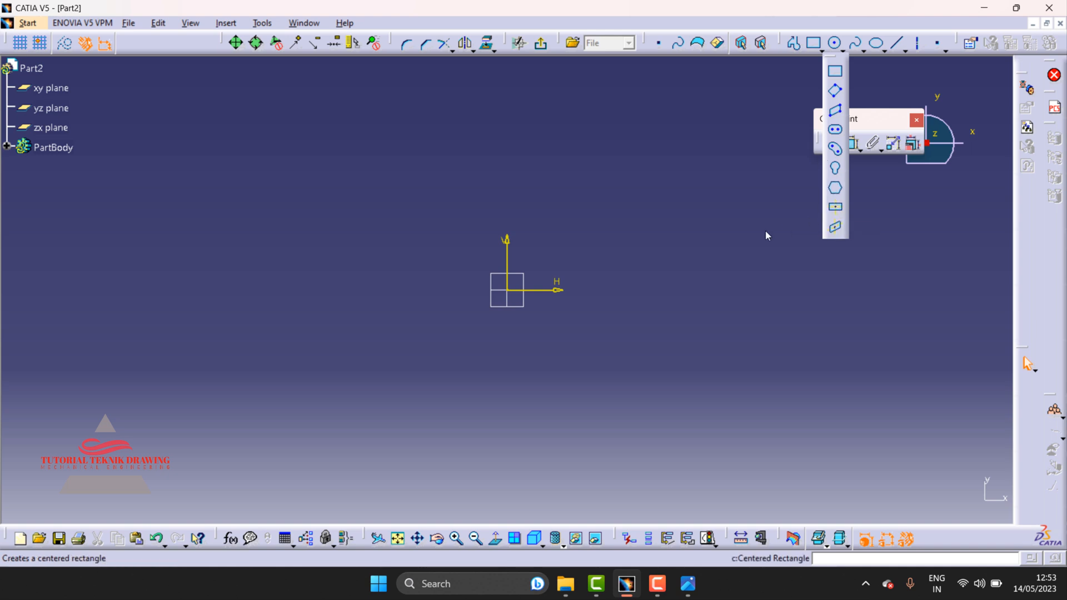
pyautogui.click(514, 292)
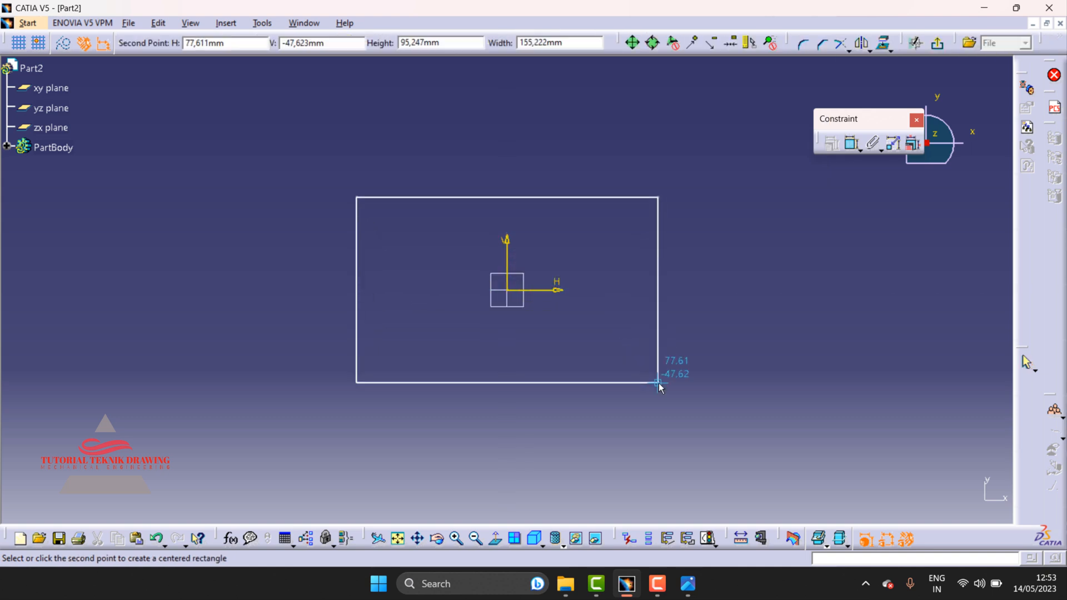
pyautogui.click(659, 383)
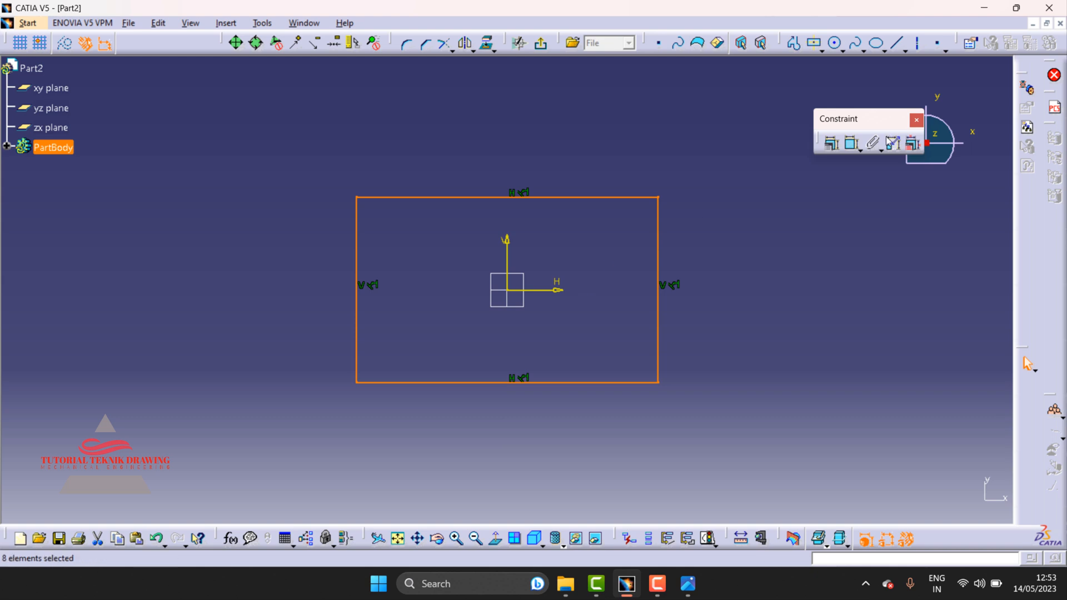
# - Check the reference drawing and constrain the rectangle's horizontal length to 340 mm
pyautogui.click(690, 589)
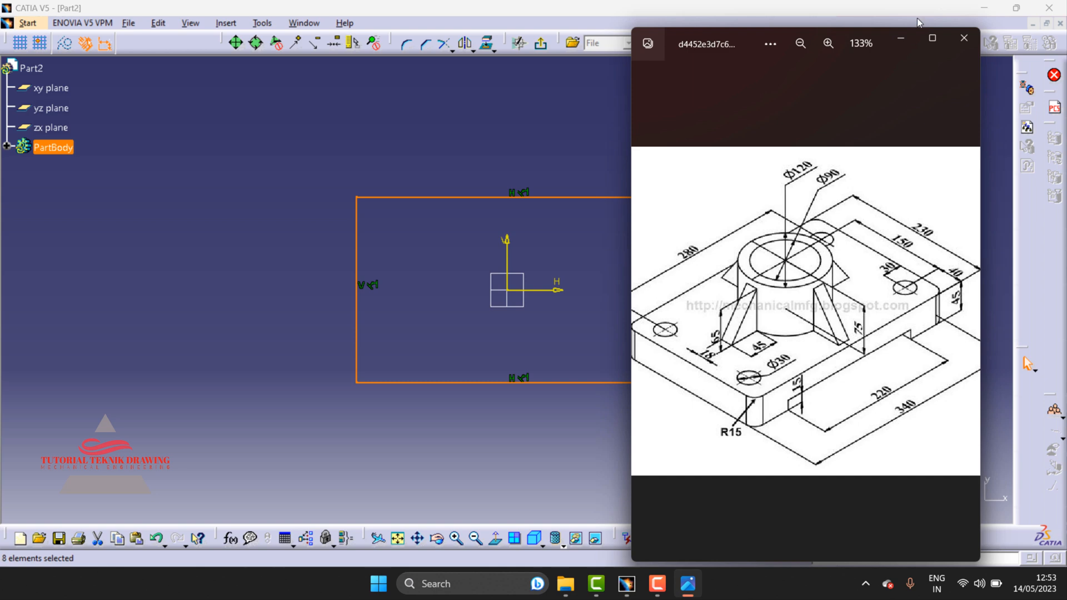
pyautogui.click(901, 38)
pyautogui.click(853, 143)
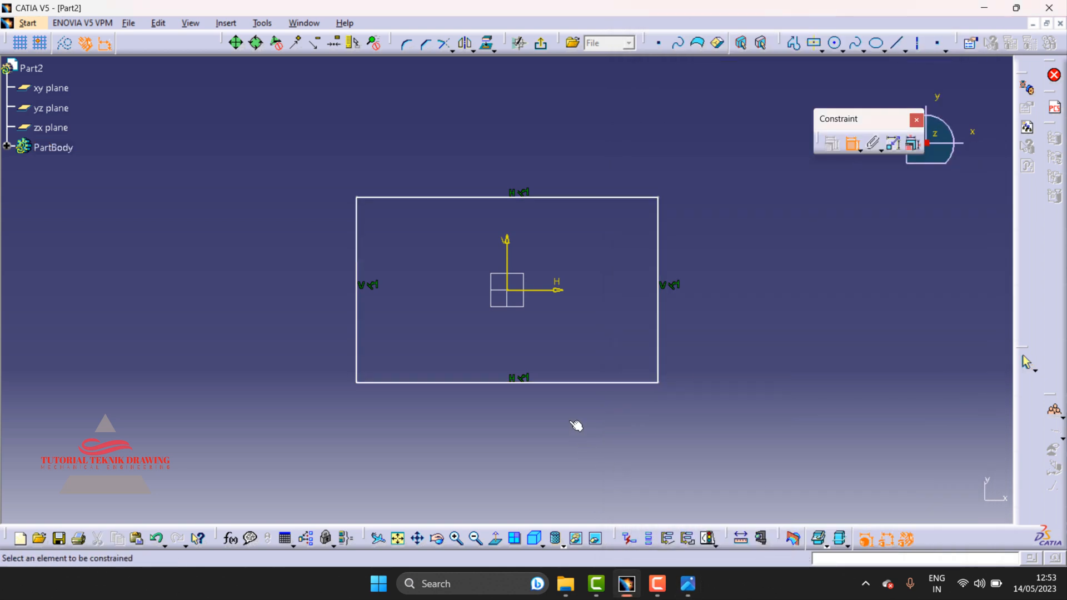
pyautogui.click(567, 383)
pyautogui.click(546, 410)
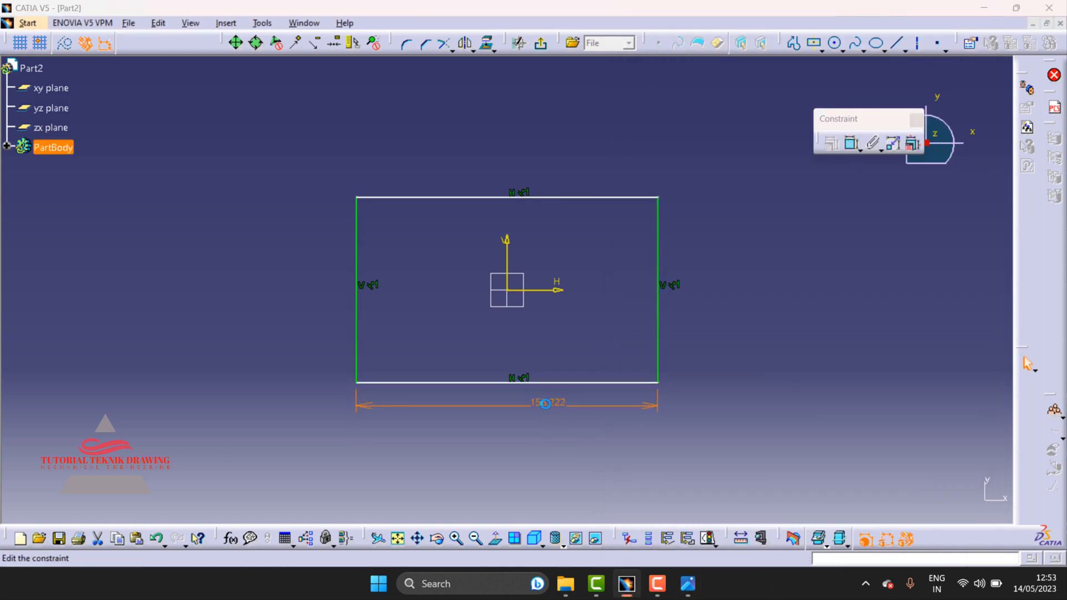
pyautogui.doubleClick(546, 402)
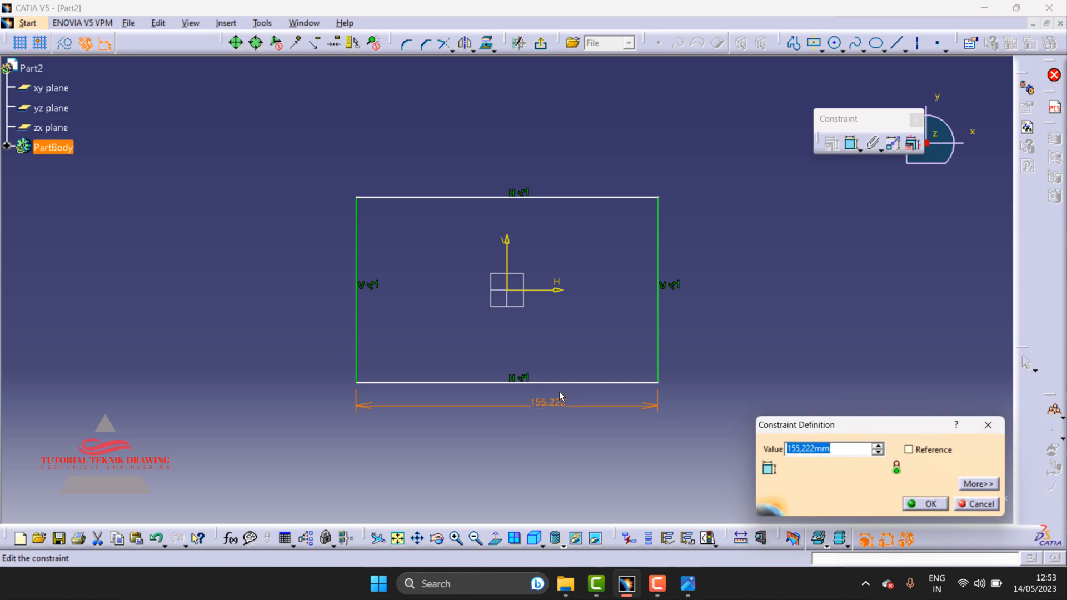
pyautogui.write('340')
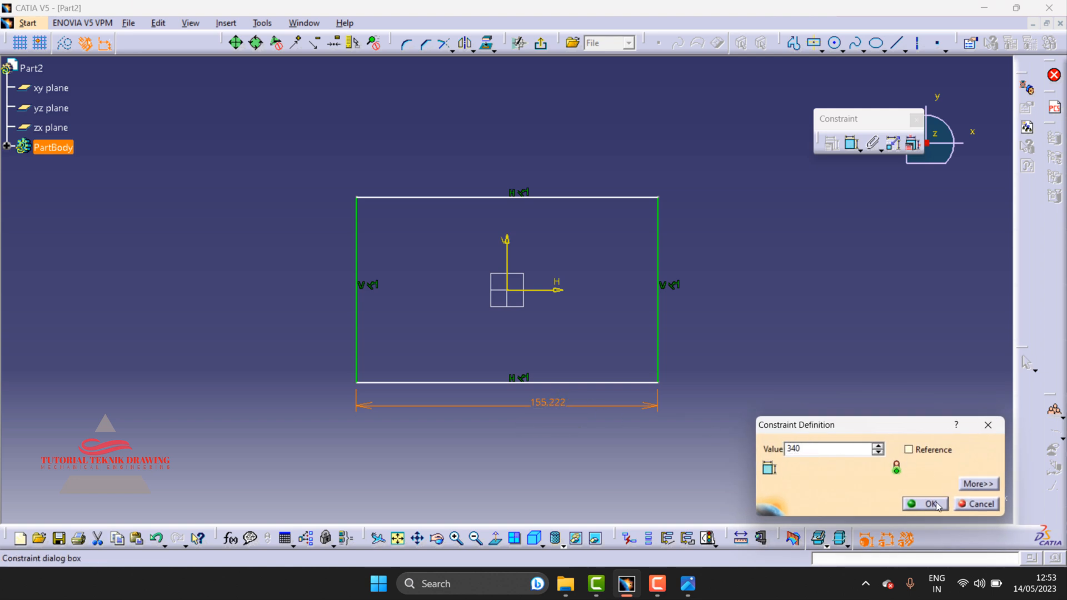
pyautogui.click(936, 504)
# - Check the reference drawing and constrain the rectangle's vertical height to 230 mm
pyautogui.click(688, 584)
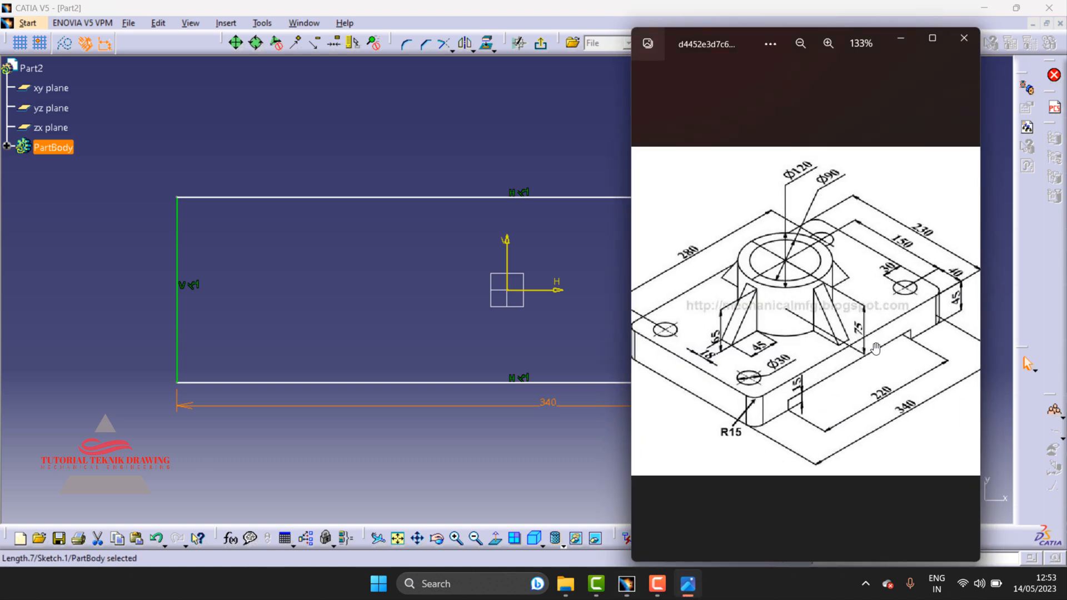
pyautogui.click(901, 38)
pyautogui.click(852, 143)
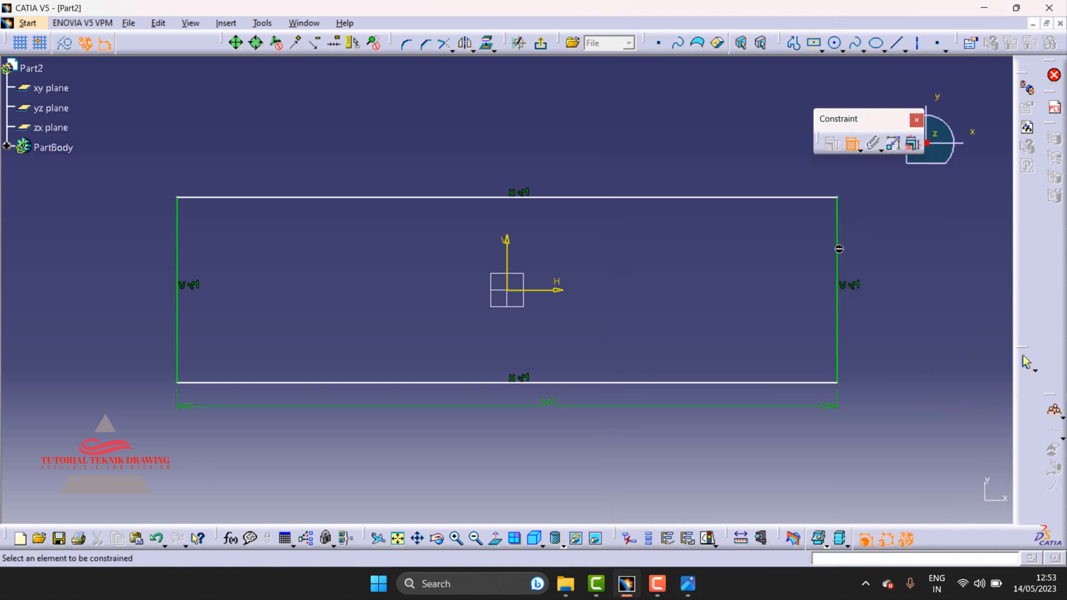
pyautogui.click(837, 248)
pyautogui.click(862, 246)
pyautogui.doubleClick(862, 246)
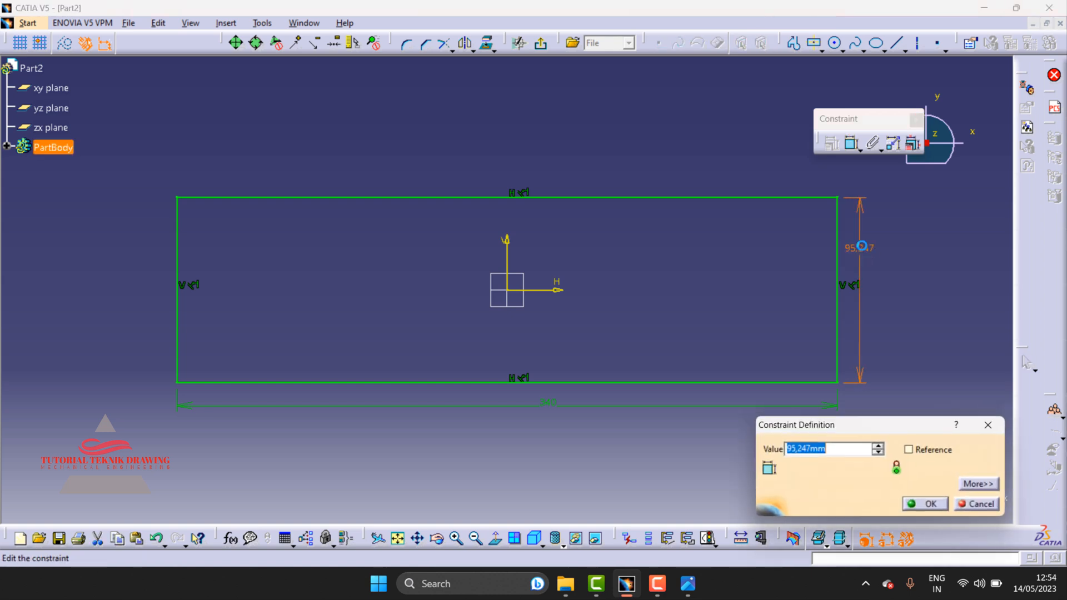
pyautogui.write('230')
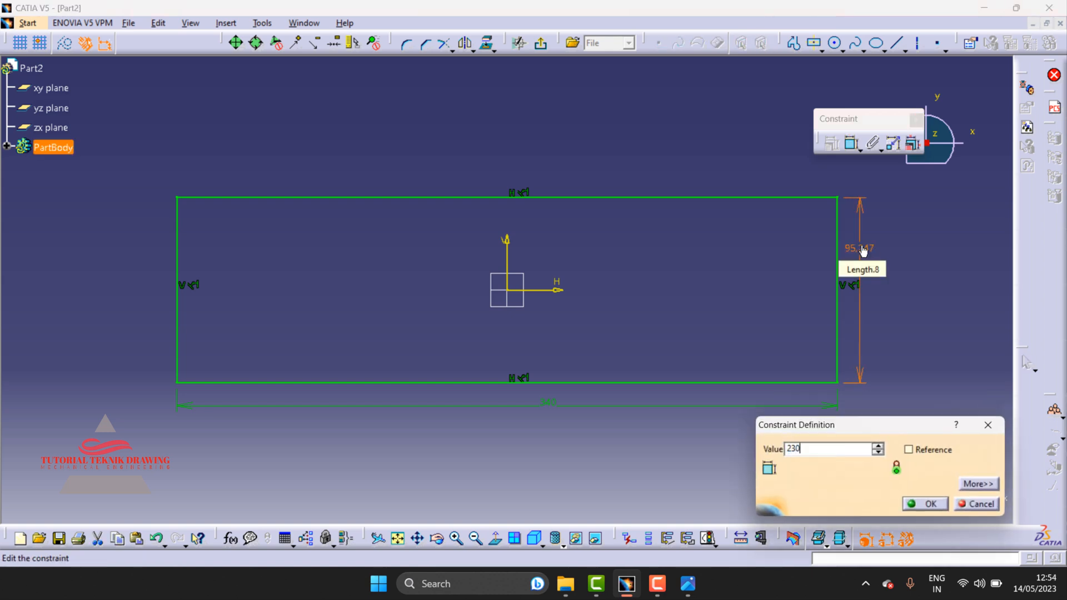
pyautogui.click(929, 504)
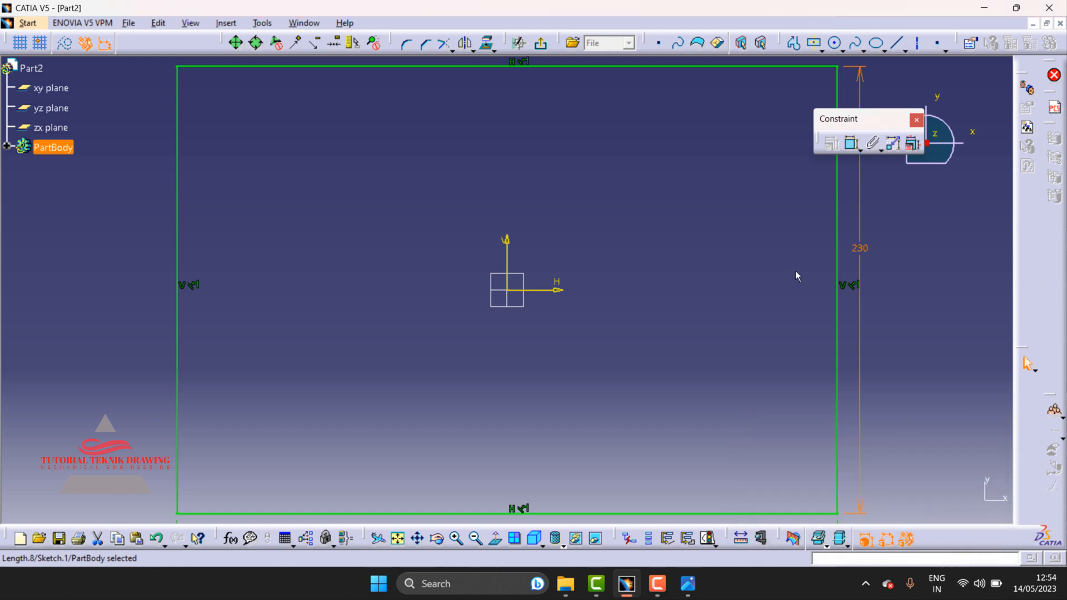
# - Bring the whole rectangle into view and examine the reference drawing for the base plate's corner radius and hole dimensions
pyautogui.click(469, 540)
pyautogui.click(468, 539)
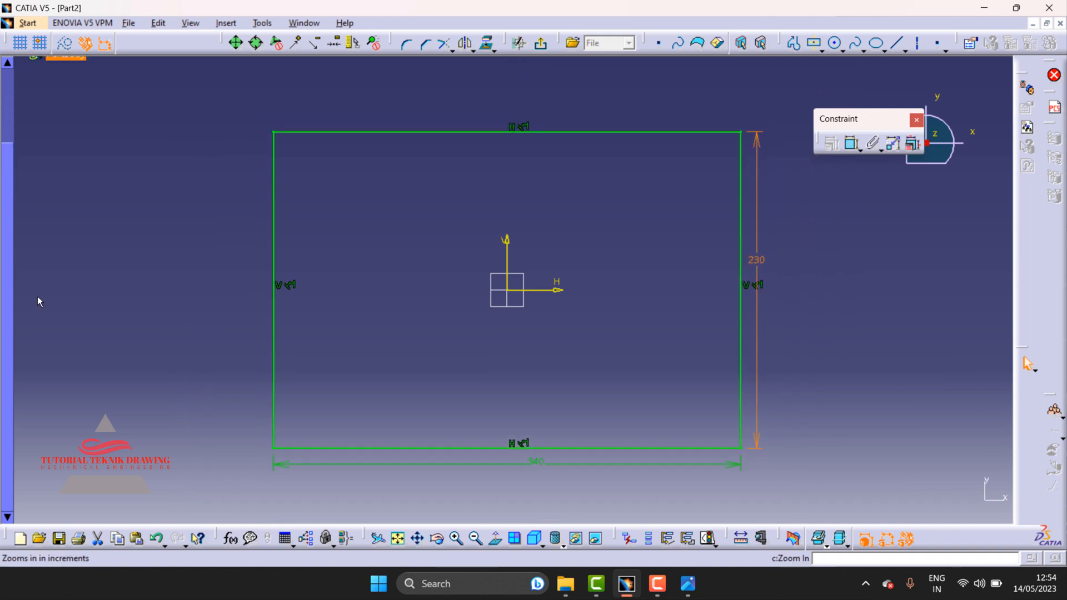
pyautogui.click(688, 583)
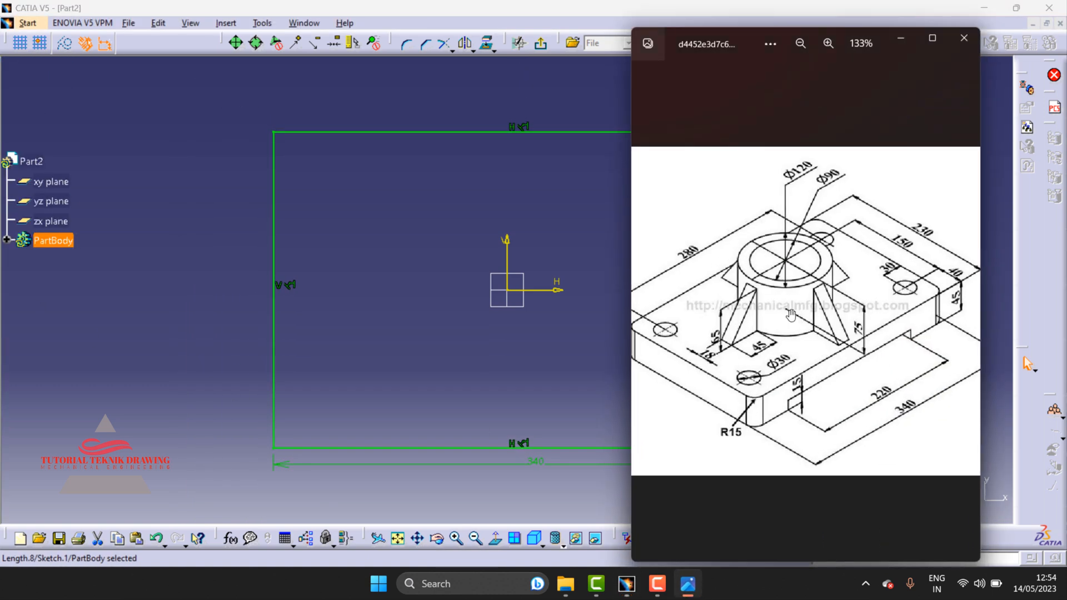
pyautogui.scroll(1, 785, 331)
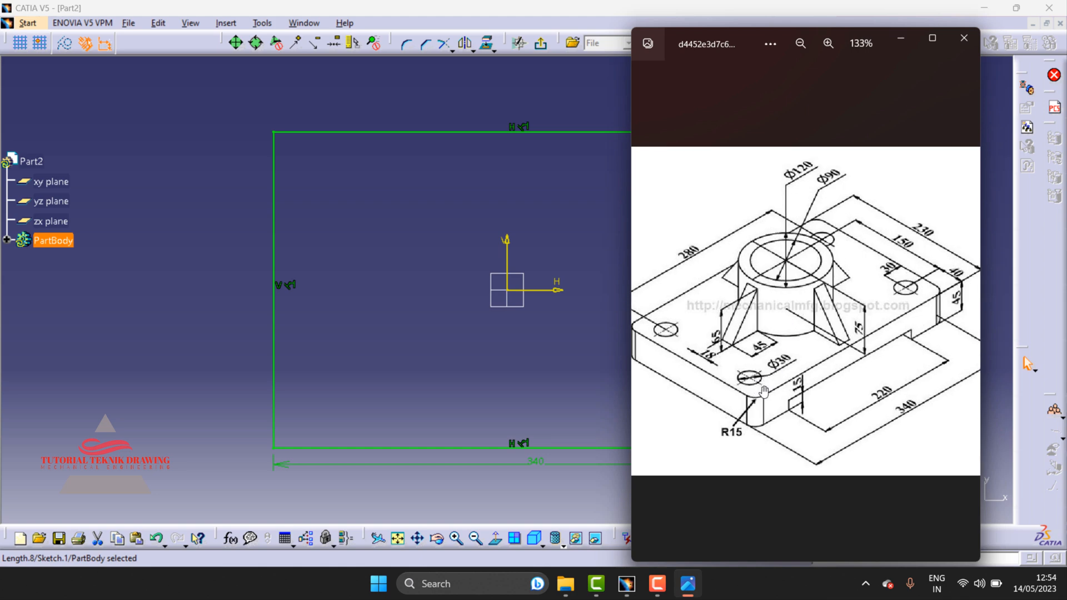
pyautogui.scroll(-1, 754, 394)
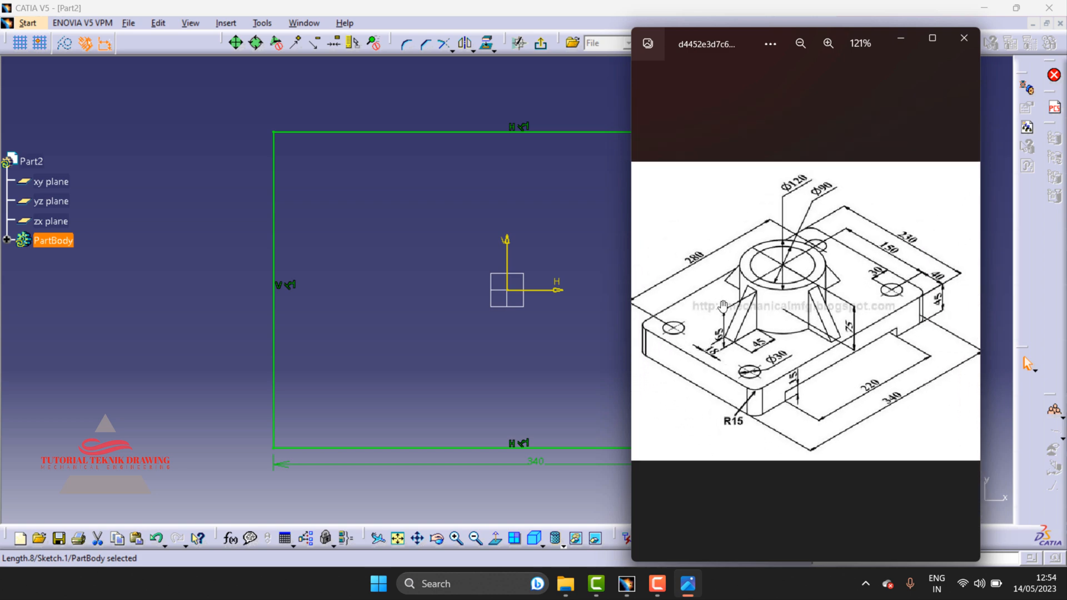
pyautogui.scroll(1, 713, 267)
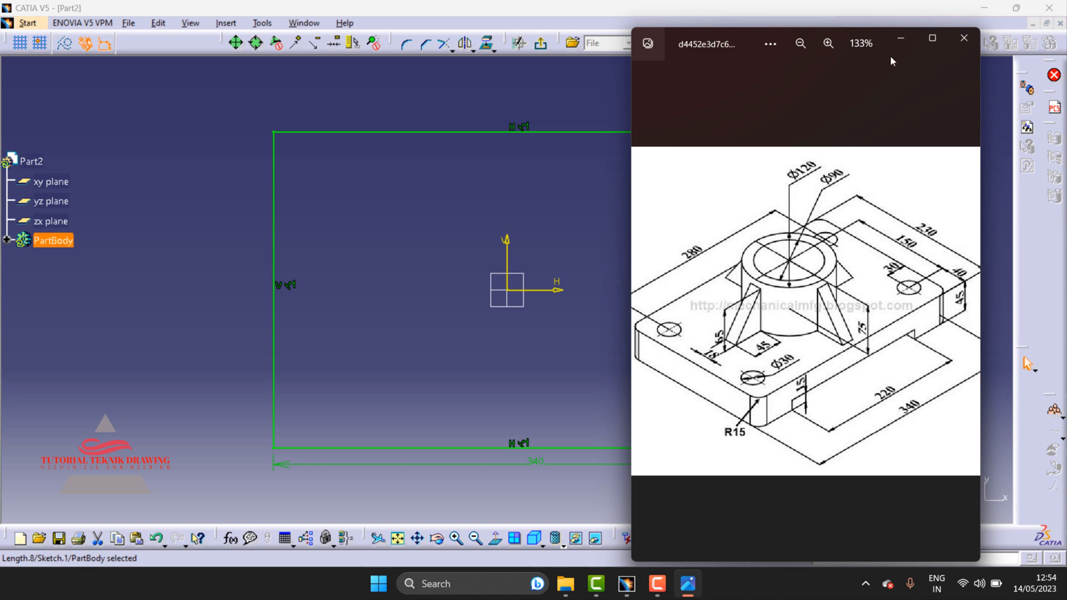
pyautogui.click(899, 40)
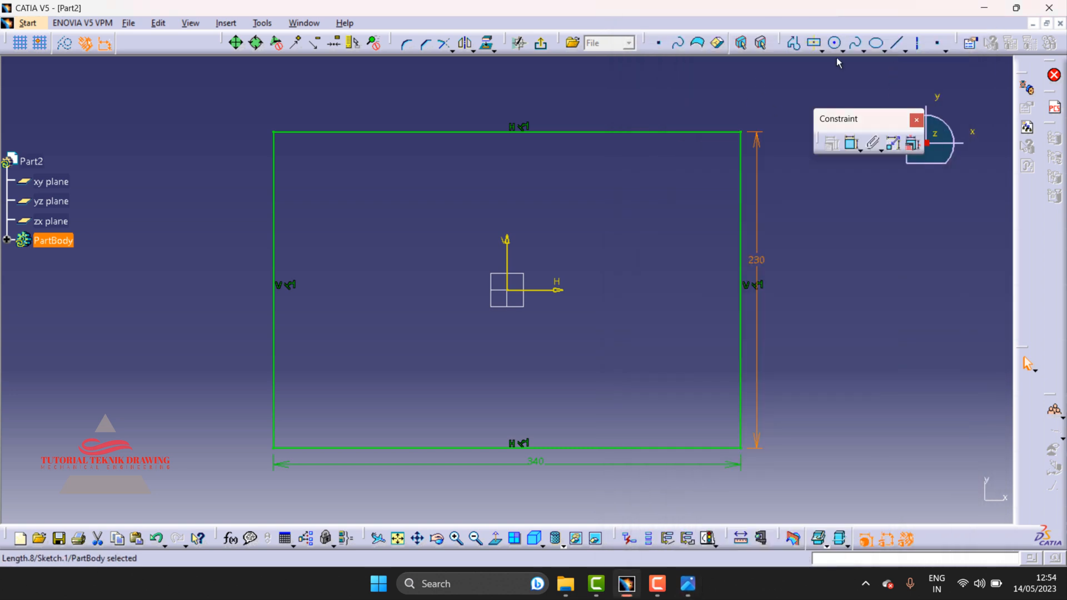
# - Sketch a circle about 30 mm in diameter inside the rectangle's upper-left corner
pyautogui.click(834, 42)
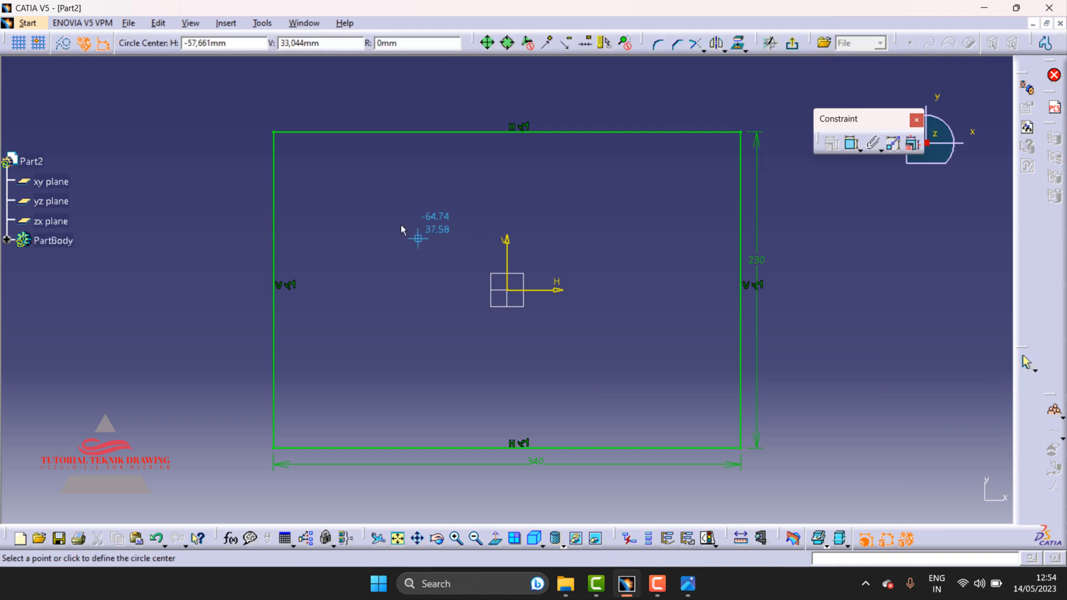
pyautogui.click(317, 170)
pyautogui.click(336, 160)
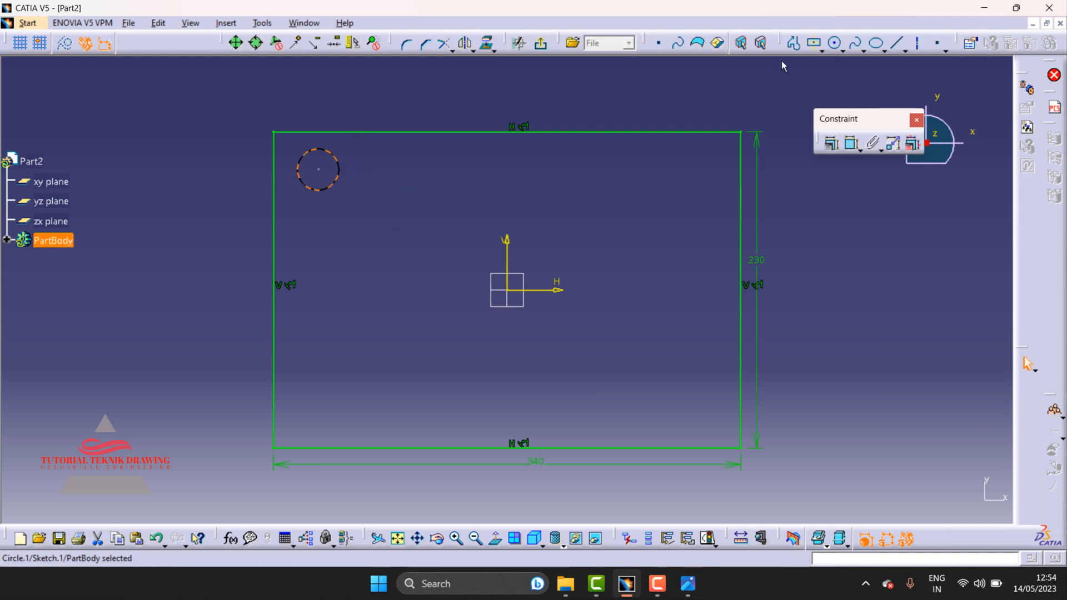
# - Check the hole size in the reference drawing and constrain the upper-left circle's diameter to 30 mm
pyautogui.click(688, 590)
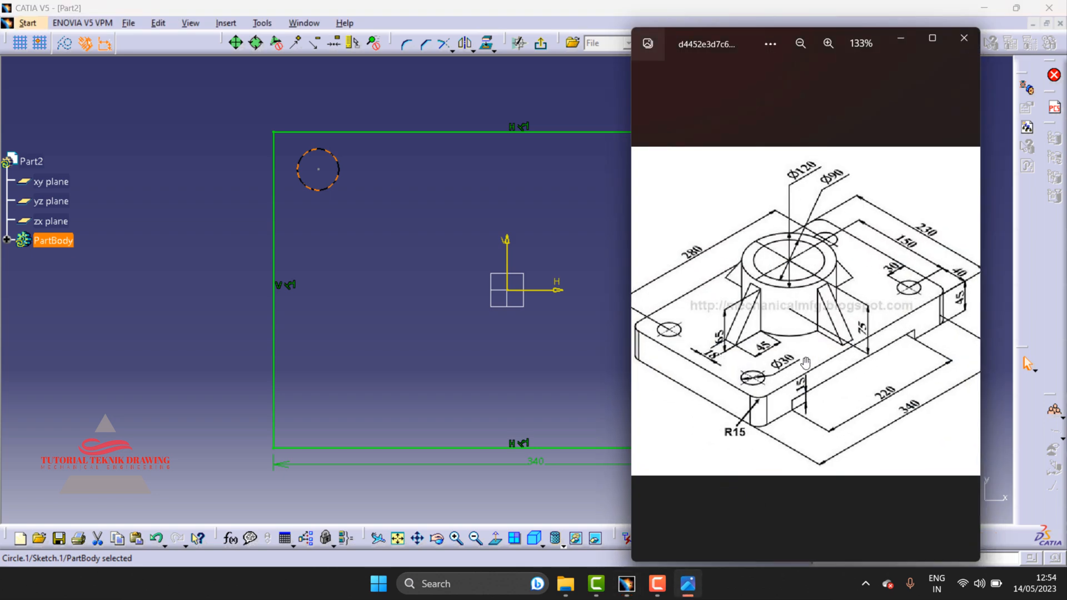
pyautogui.click(688, 584)
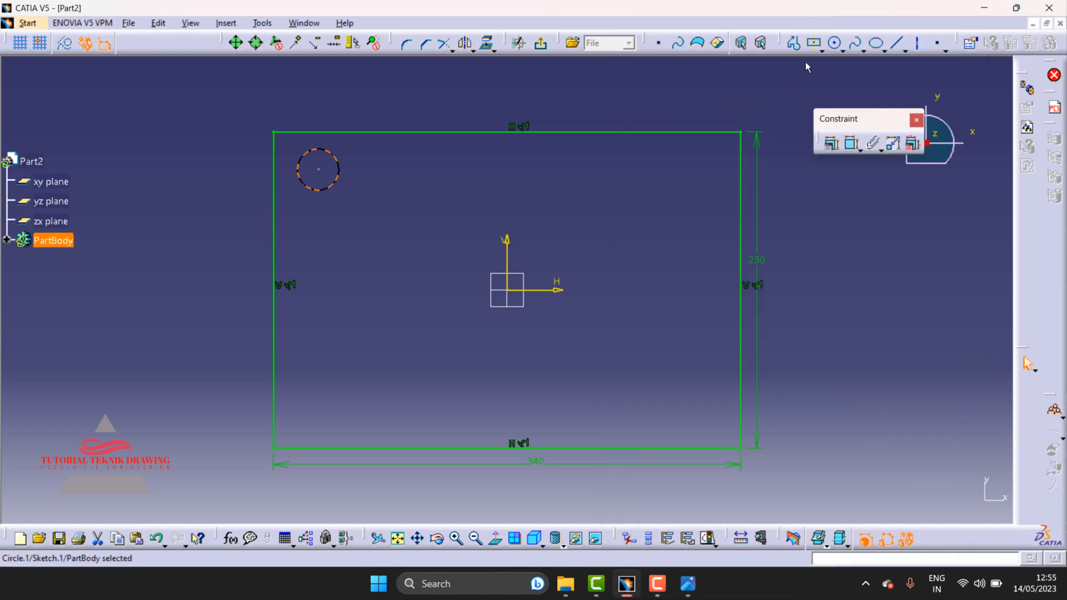
pyautogui.click(852, 144)
pyautogui.click(332, 182)
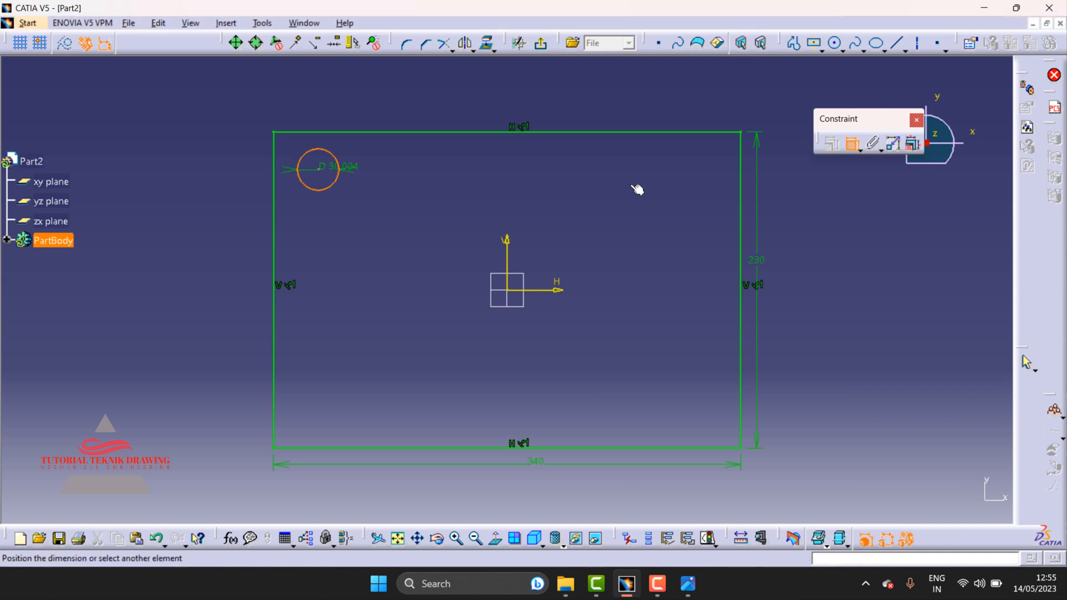
pyautogui.click(407, 216)
pyautogui.doubleClick(407, 216)
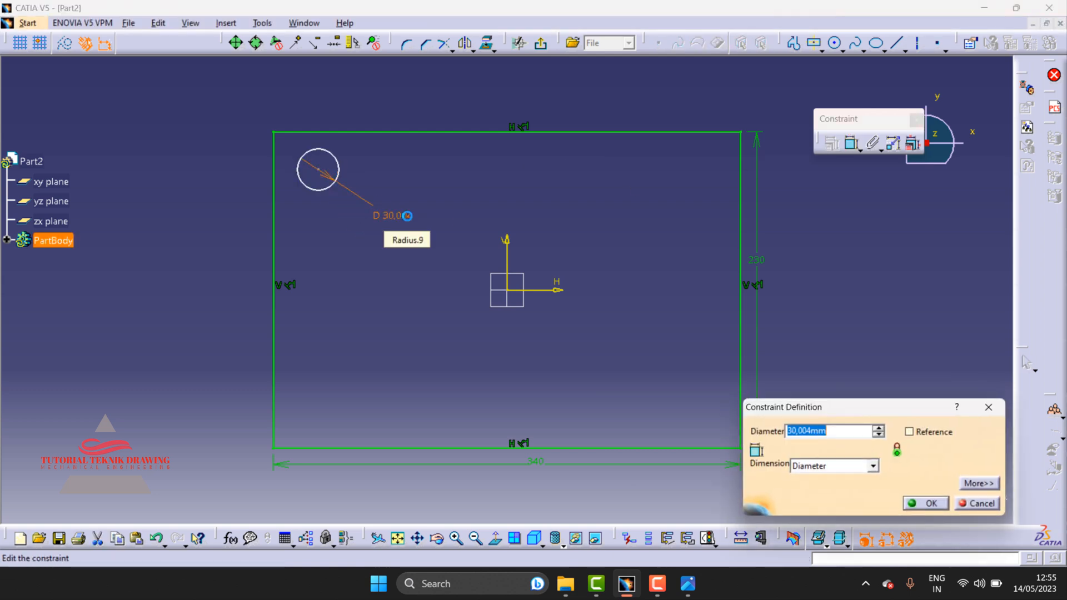
pyautogui.write('30')
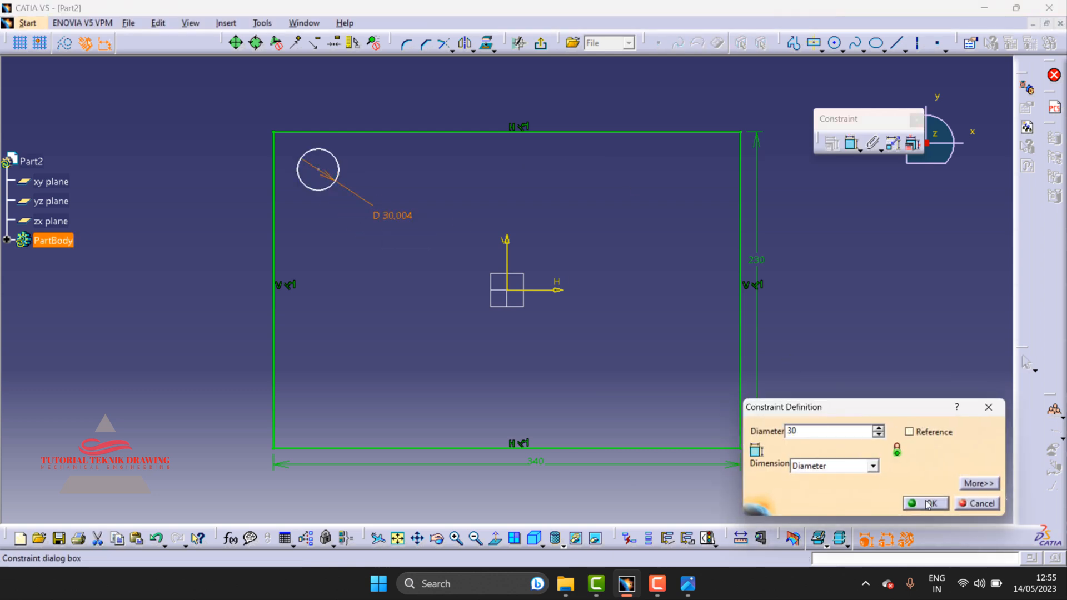
pyautogui.click(926, 504)
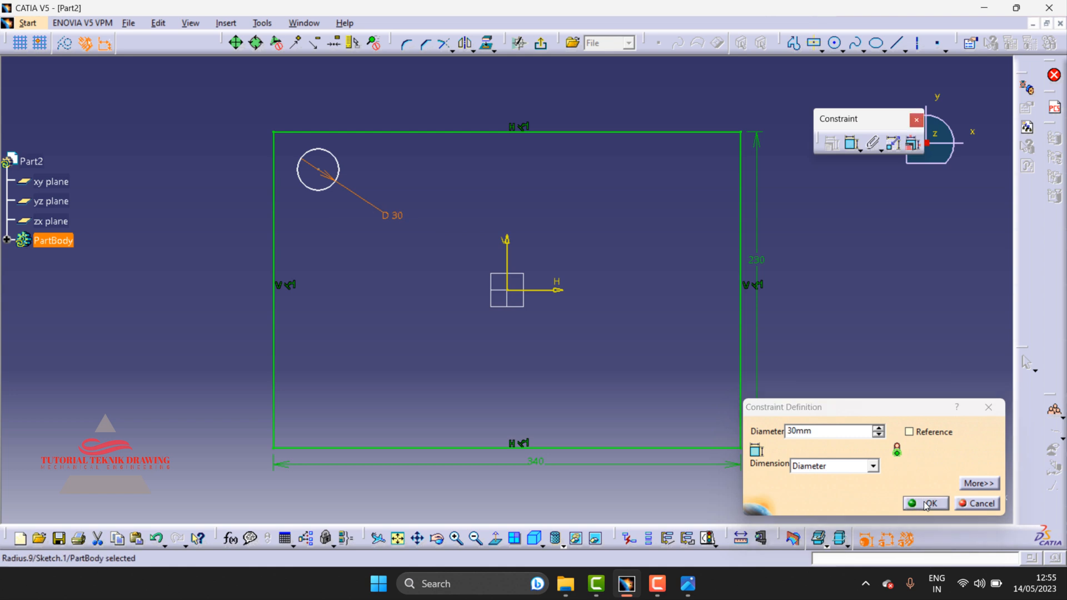
# - Sketch a second circle about 22 mm in diameter inside the rectangle's upper-right corner
pyautogui.click(834, 43)
pyautogui.click(688, 171)
pyautogui.click(703, 172)
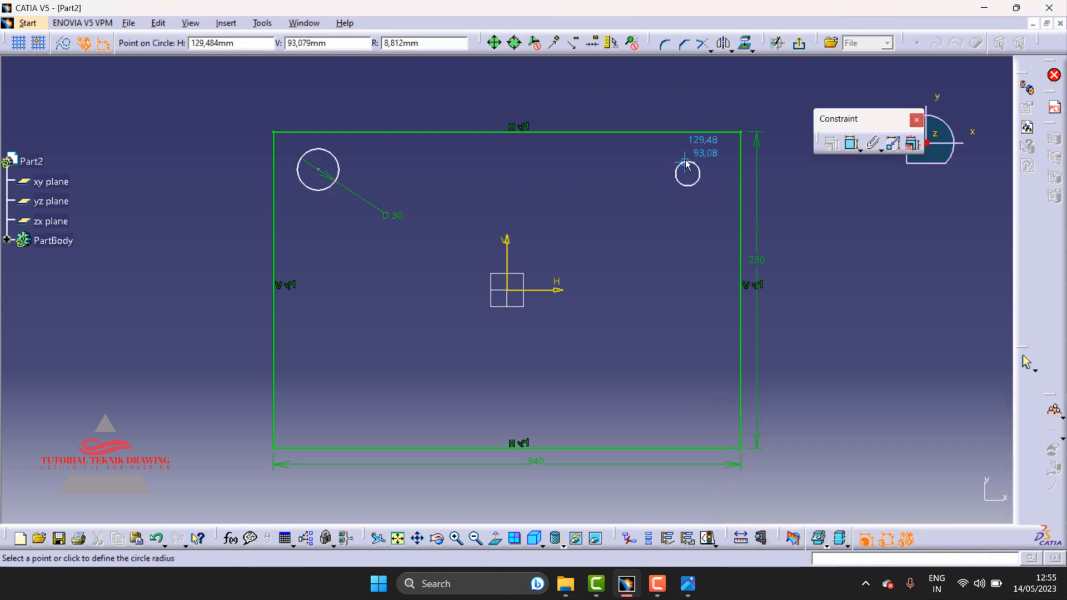
# - Constrain the upper-right circle's diameter to 30 mm
pyautogui.click(850, 146)
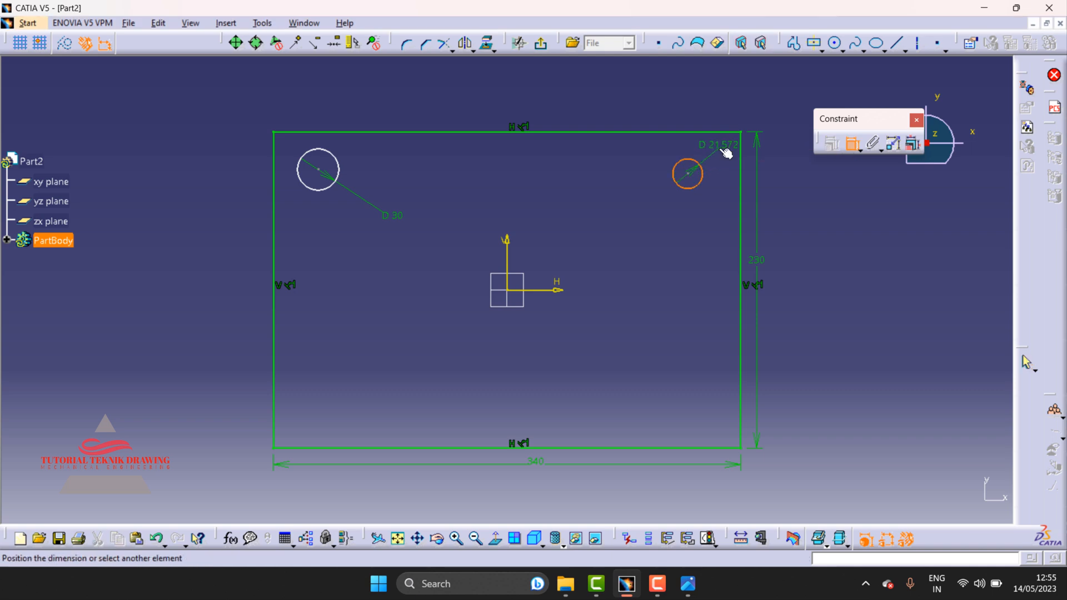
pyautogui.click(719, 148)
pyautogui.doubleClick(719, 146)
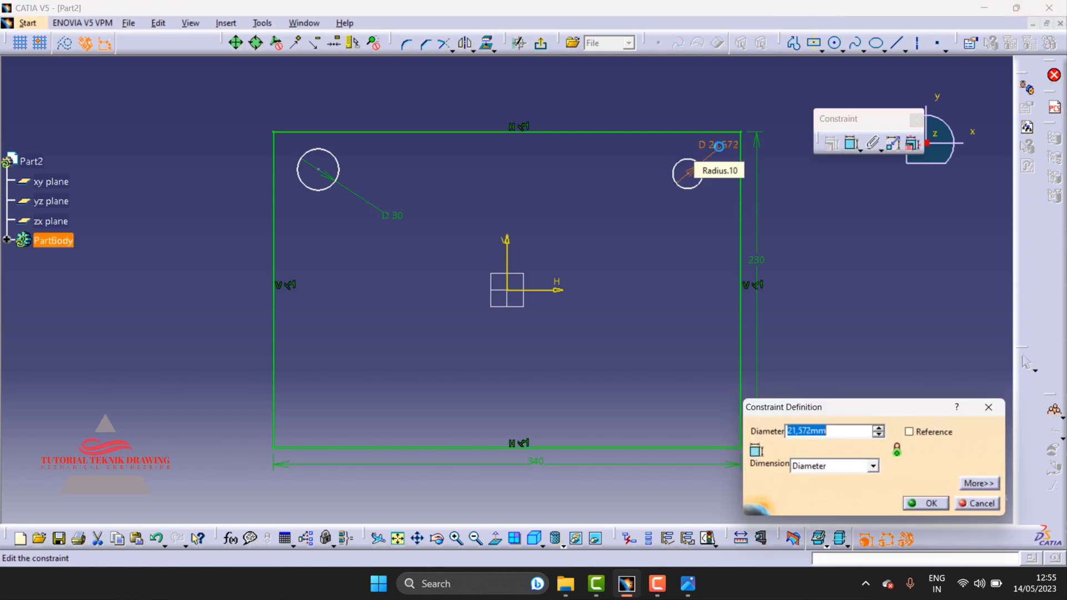
pyautogui.write('30')
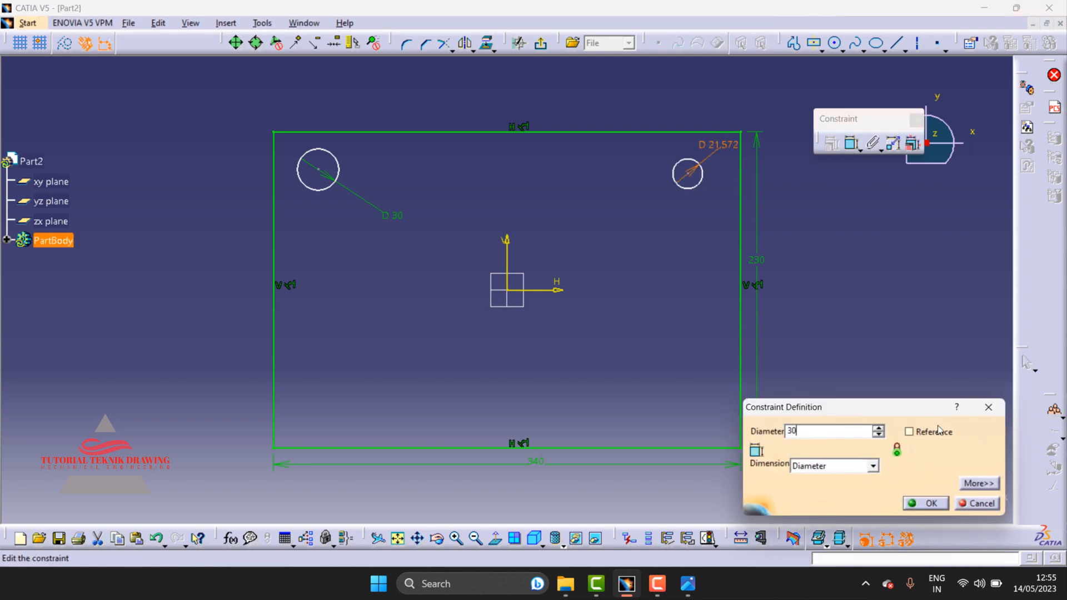
pyautogui.click(938, 505)
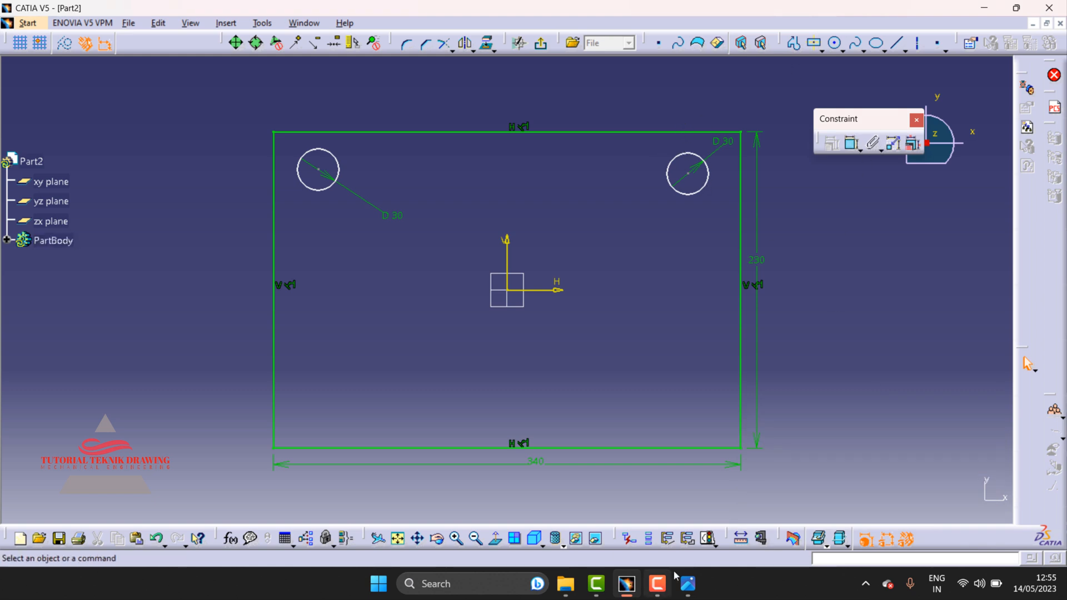
# - Check the hole offsets in the reference drawing and constrain the upper-right circle's center 30 mm from the rectangle's right edge
pyautogui.click(692, 584)
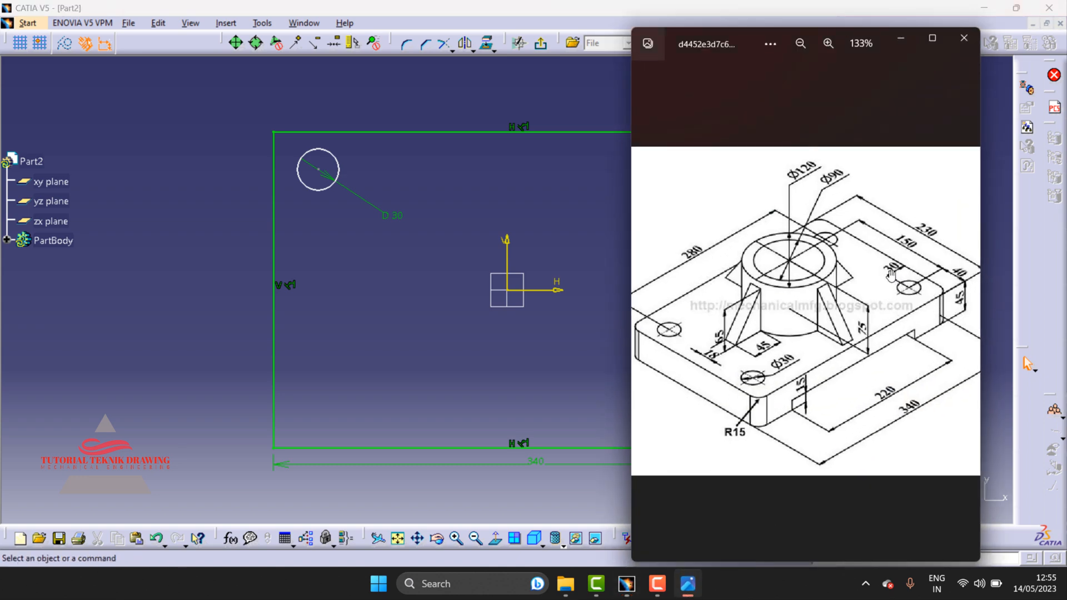
pyautogui.click(901, 38)
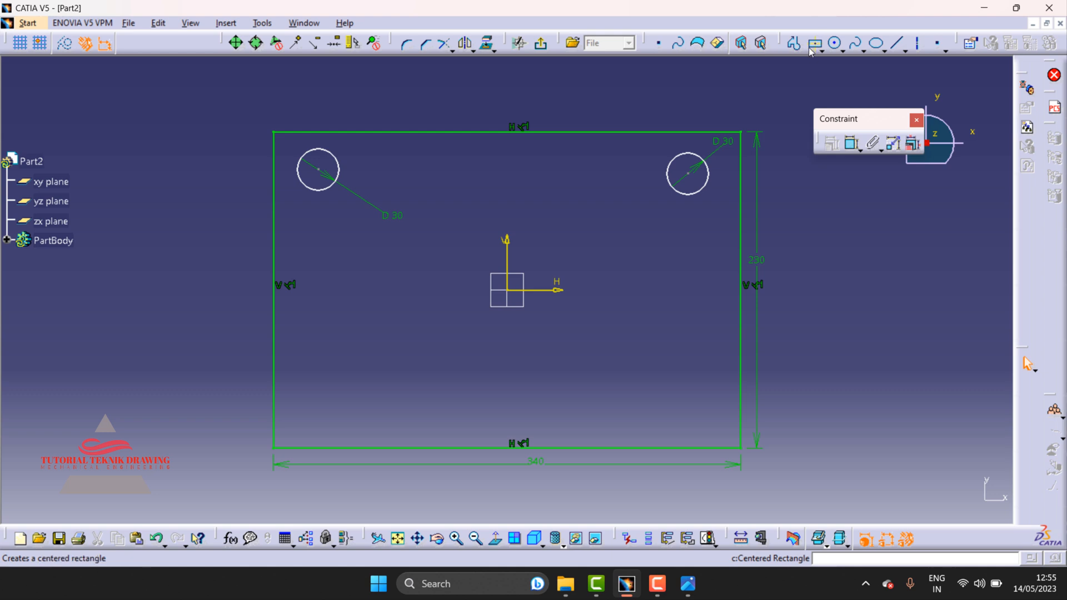
pyautogui.click(851, 143)
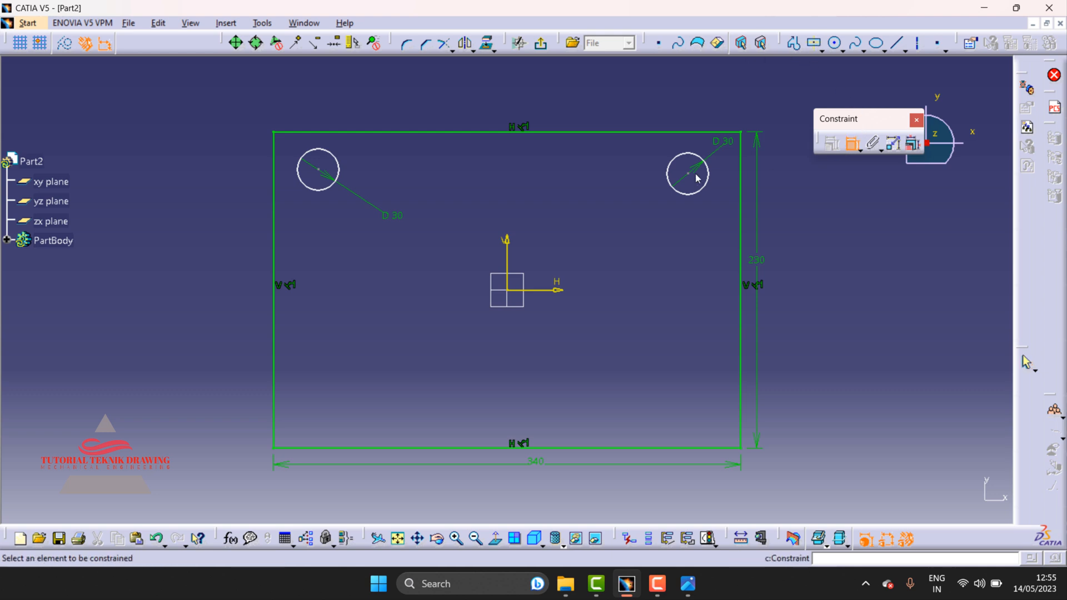
pyautogui.click(688, 174)
pyautogui.click(741, 190)
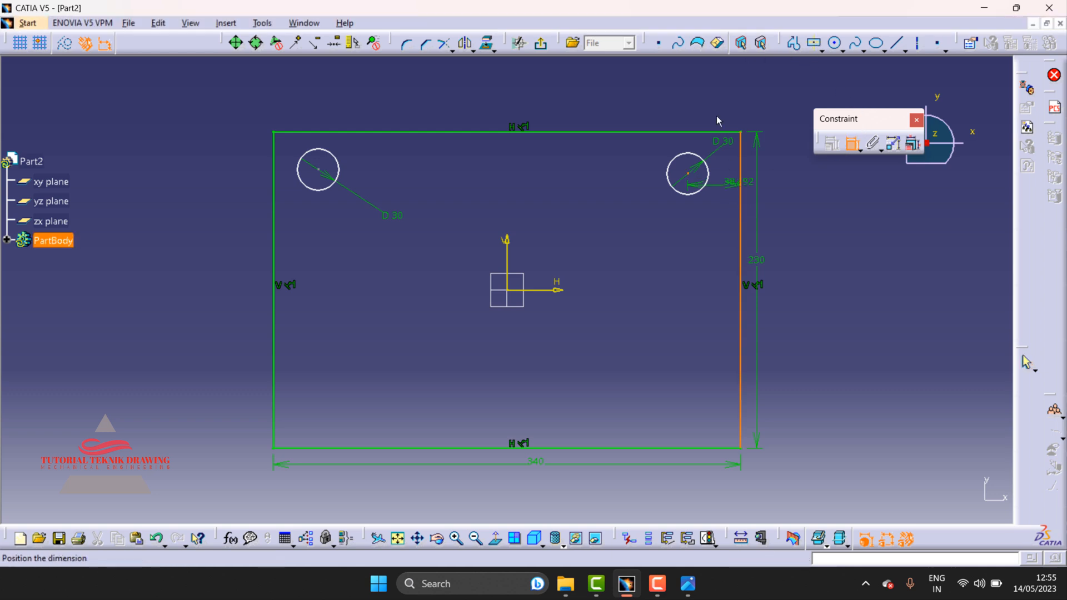
pyautogui.click(715, 96)
pyautogui.doubleClick(714, 97)
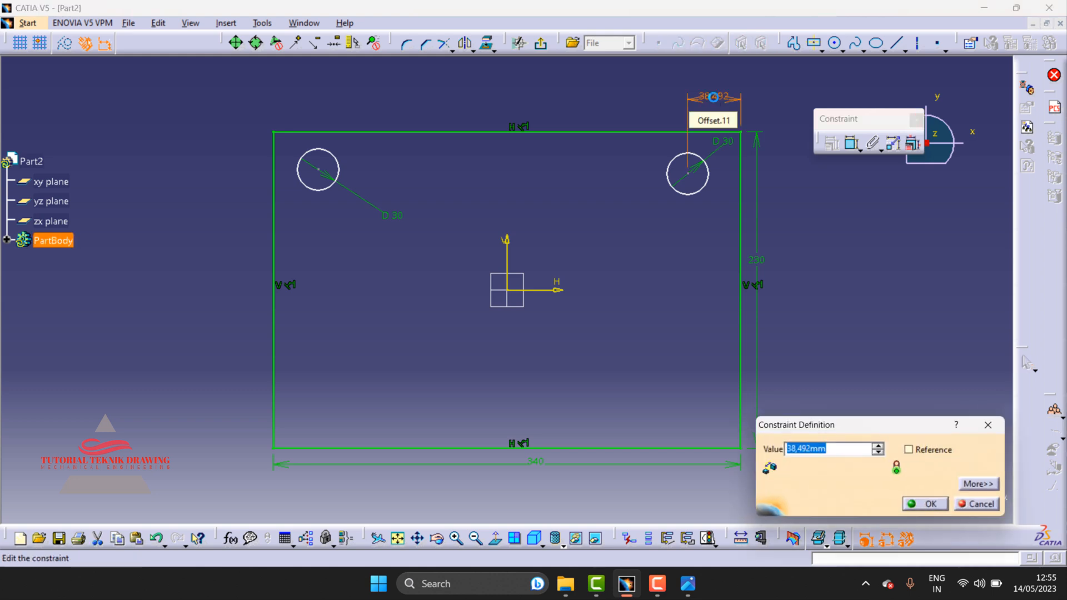
pyautogui.write('30')
pyautogui.press('Return')
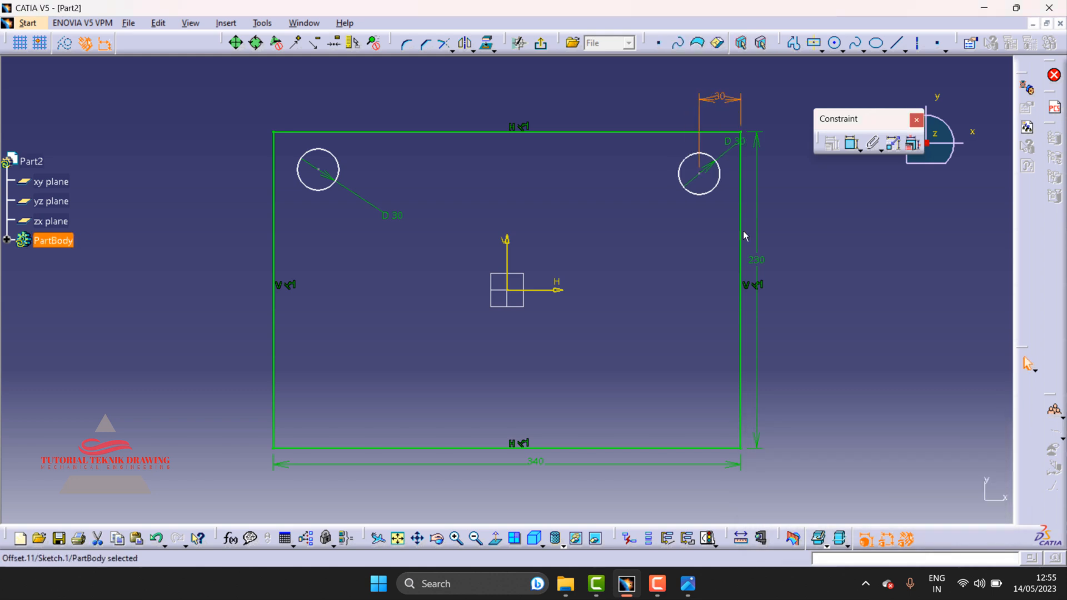
# - Recheck the reference drawing and constrain the upper-right circle's center 40 mm from the rectangle's top edge
pyautogui.click(689, 589)
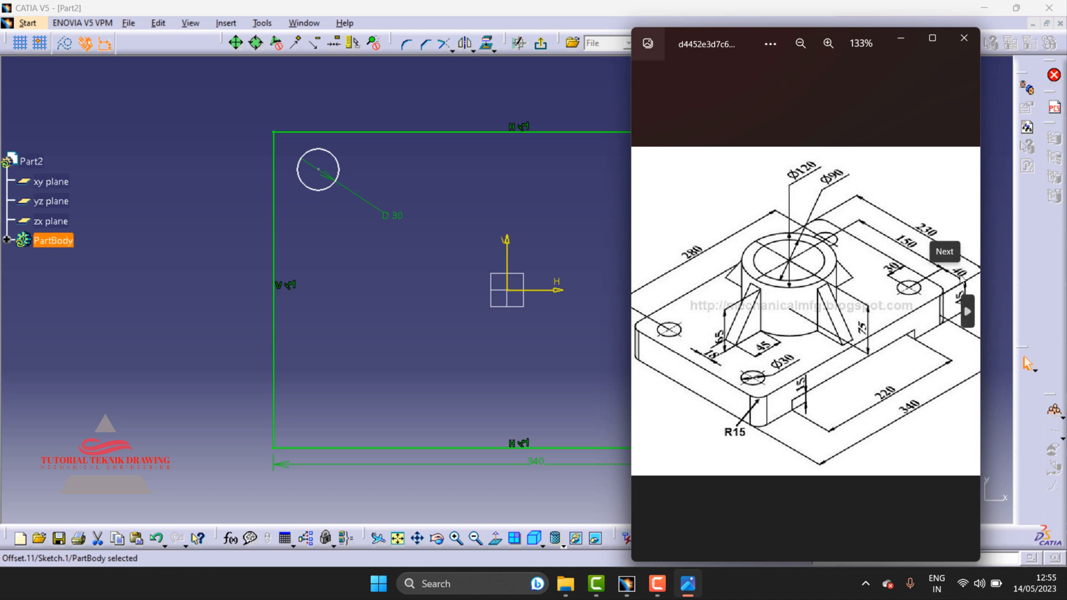
pyautogui.click(902, 38)
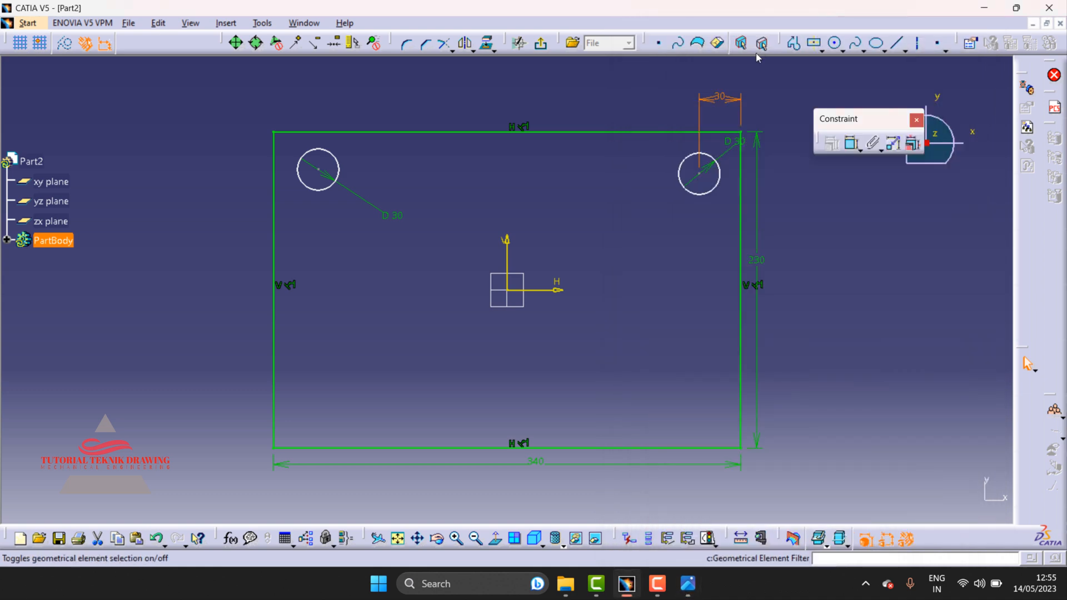
pyautogui.click(850, 145)
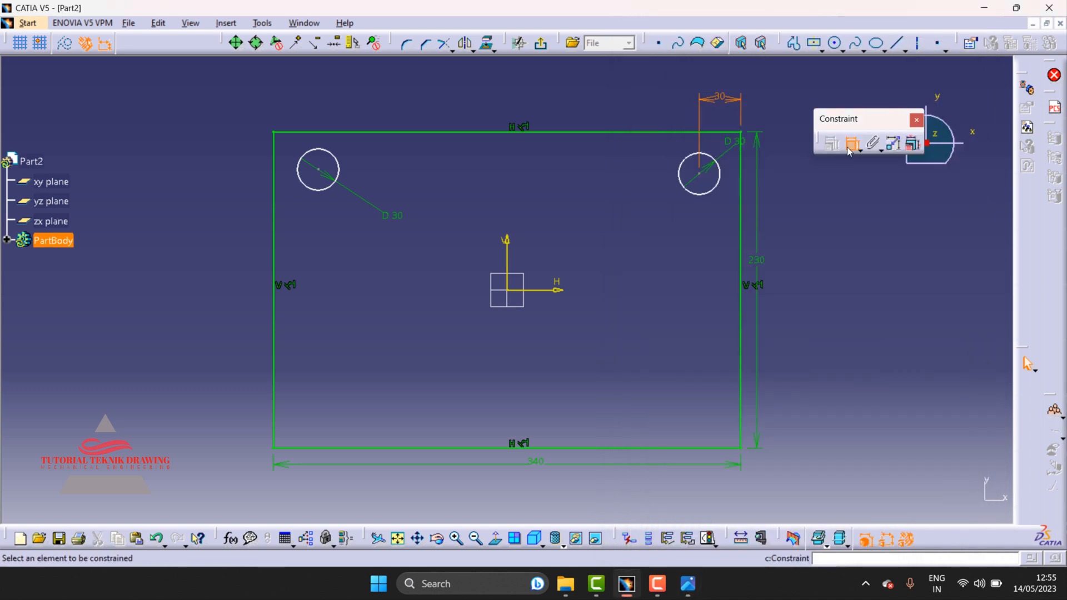
pyautogui.click(702, 175)
pyautogui.click(717, 133)
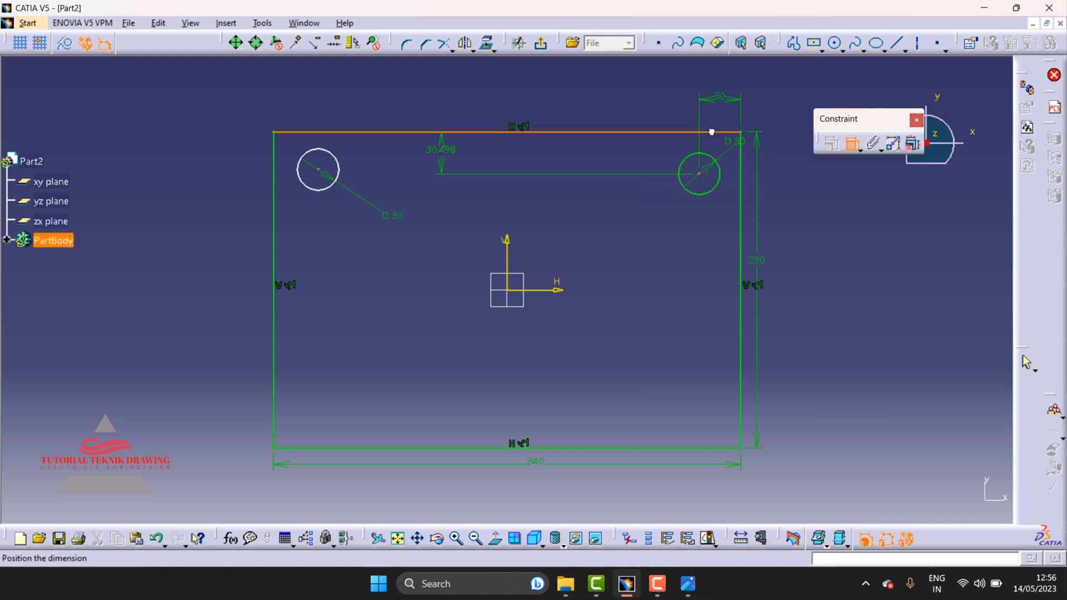
pyautogui.click(785, 169)
pyautogui.doubleClick(782, 166)
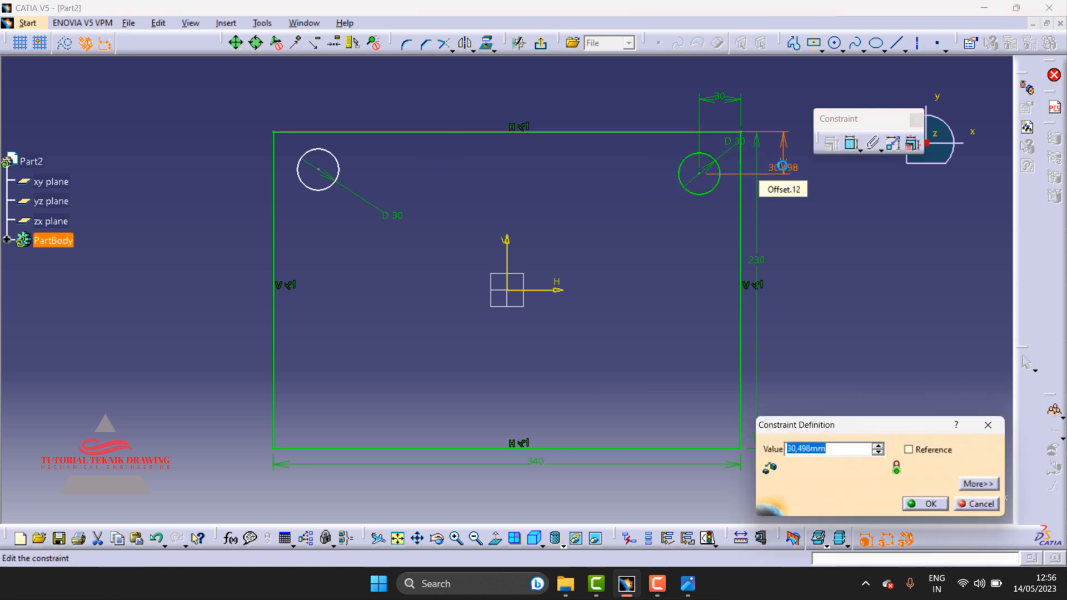
pyautogui.write('40')
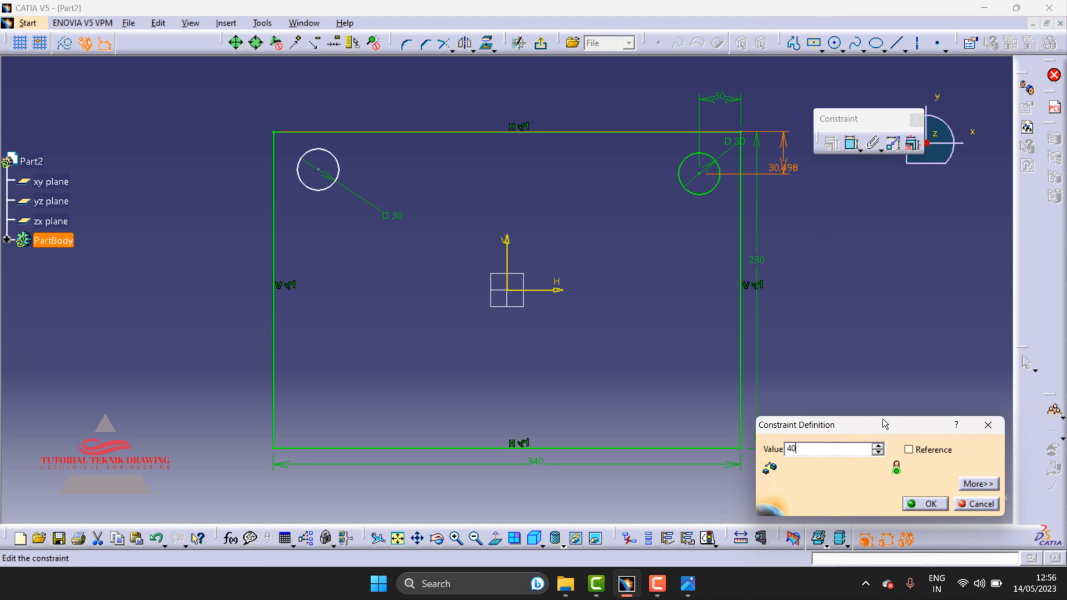
pyautogui.click(925, 503)
# - Constrain the upper-left circle's center 30 mm from the rectangle's left edge
pyautogui.click(852, 143)
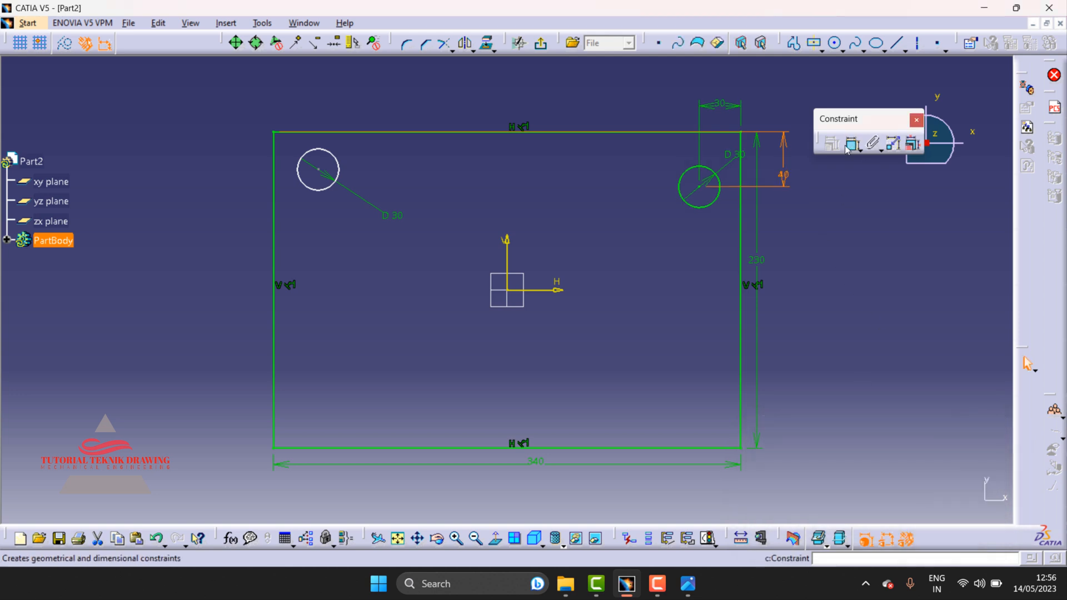
pyautogui.click(321, 175)
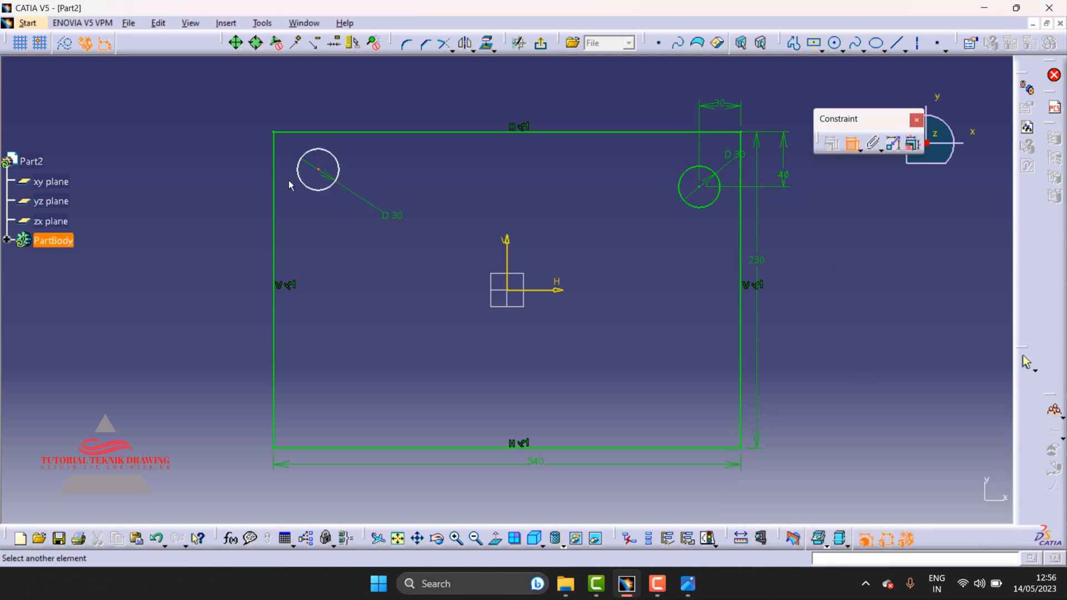
pyautogui.click(275, 186)
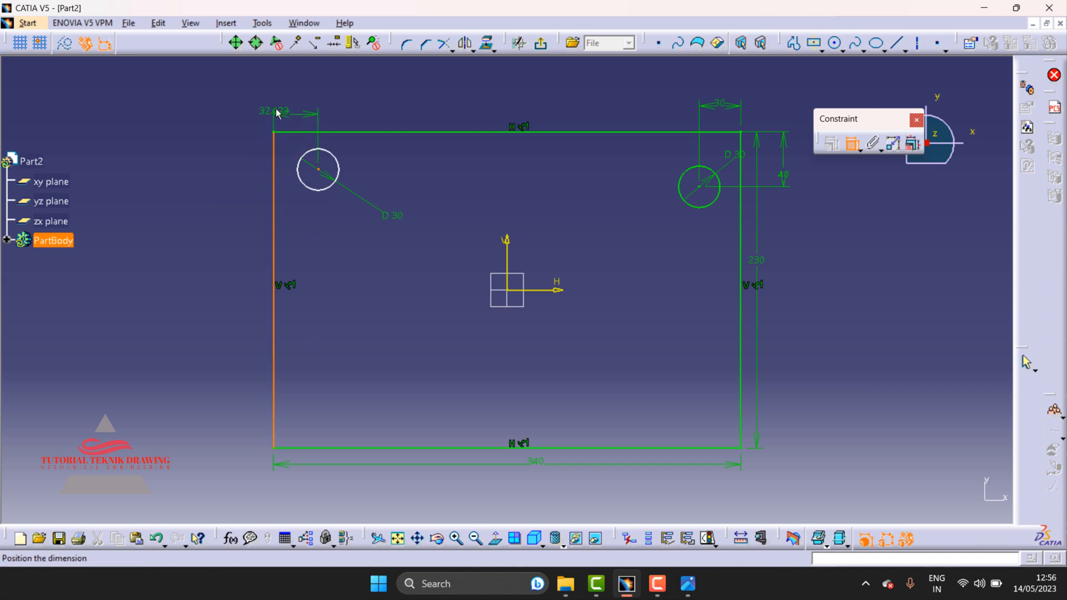
pyautogui.click(277, 111)
pyautogui.doubleClick(278, 109)
pyautogui.write('30')
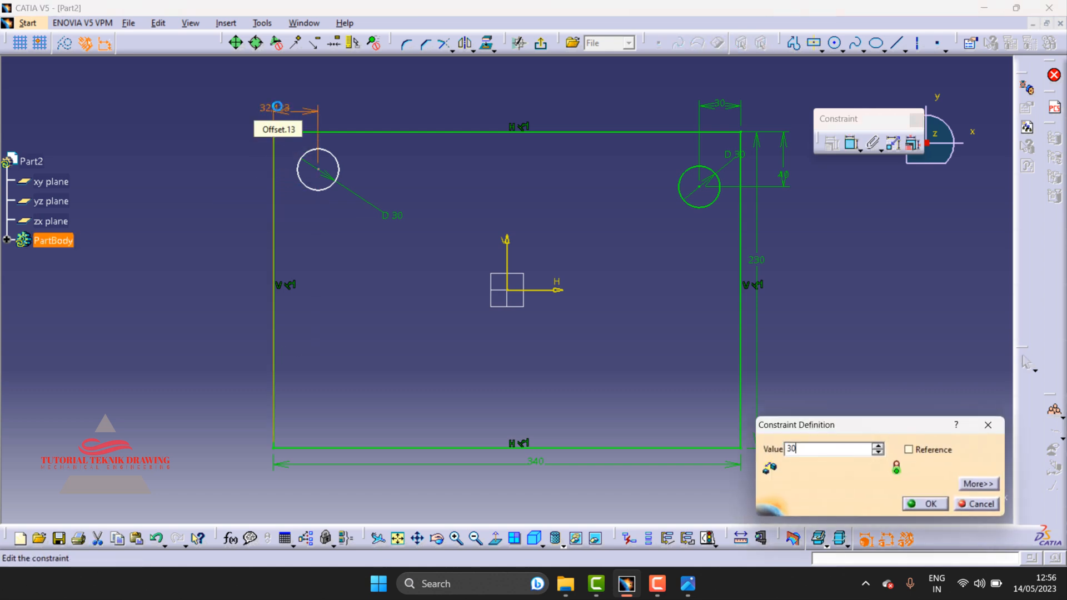
pyautogui.press('Return')
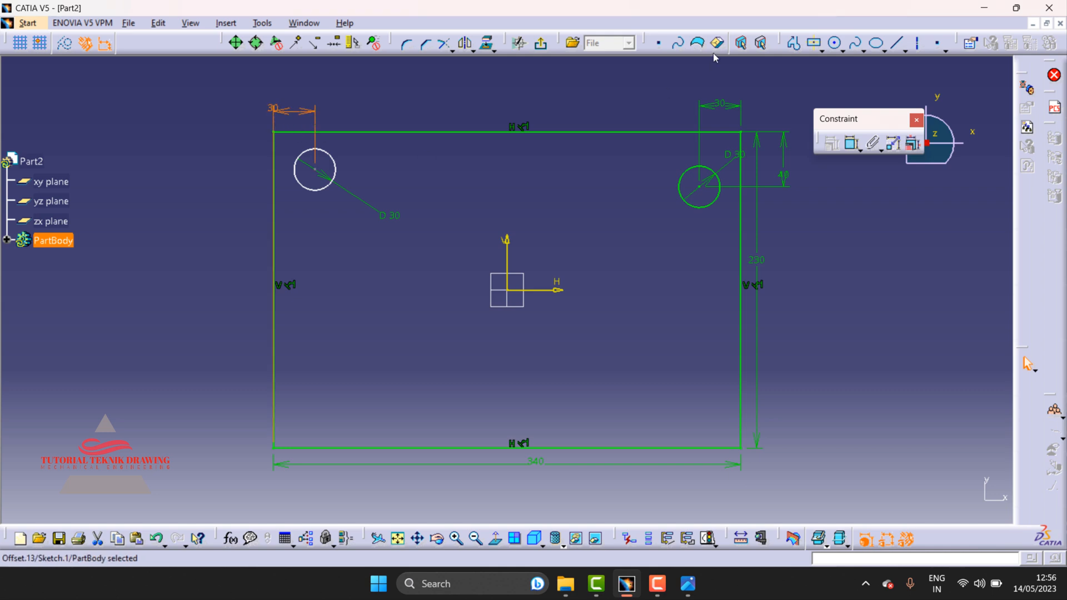
# - Constrain the upper-left circle's center 40 mm from the rectangle's top edge
pyautogui.click(853, 144)
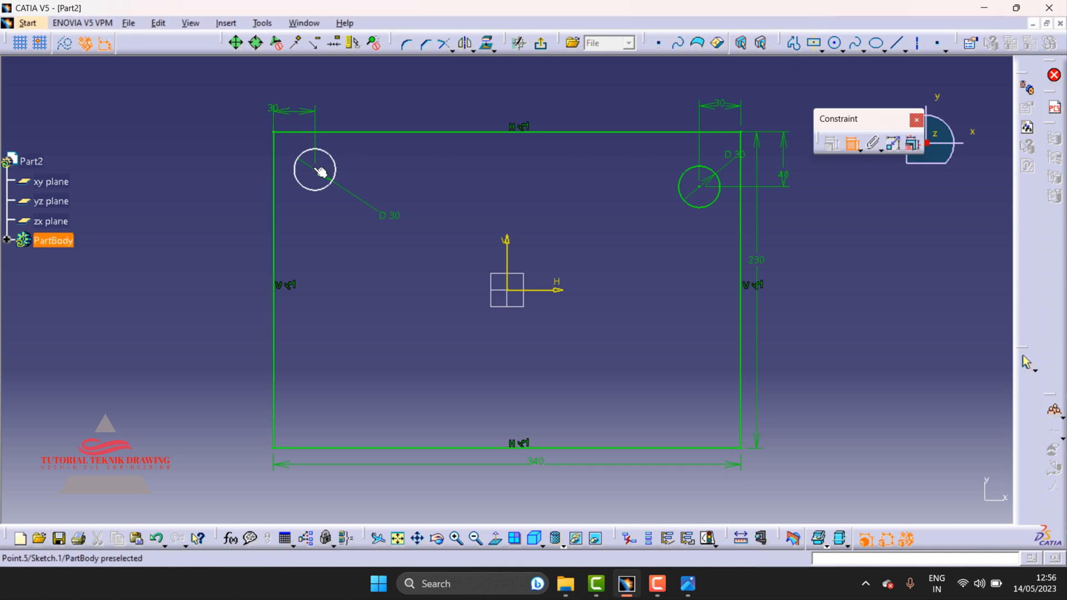
pyautogui.click(313, 132)
pyautogui.click(250, 146)
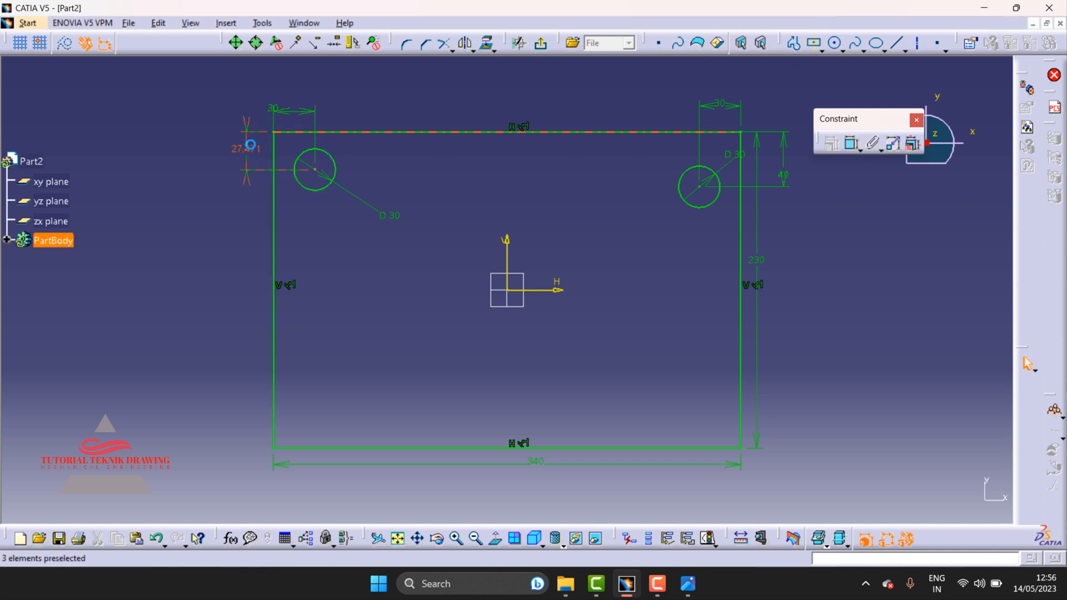
pyautogui.doubleClick(250, 147)
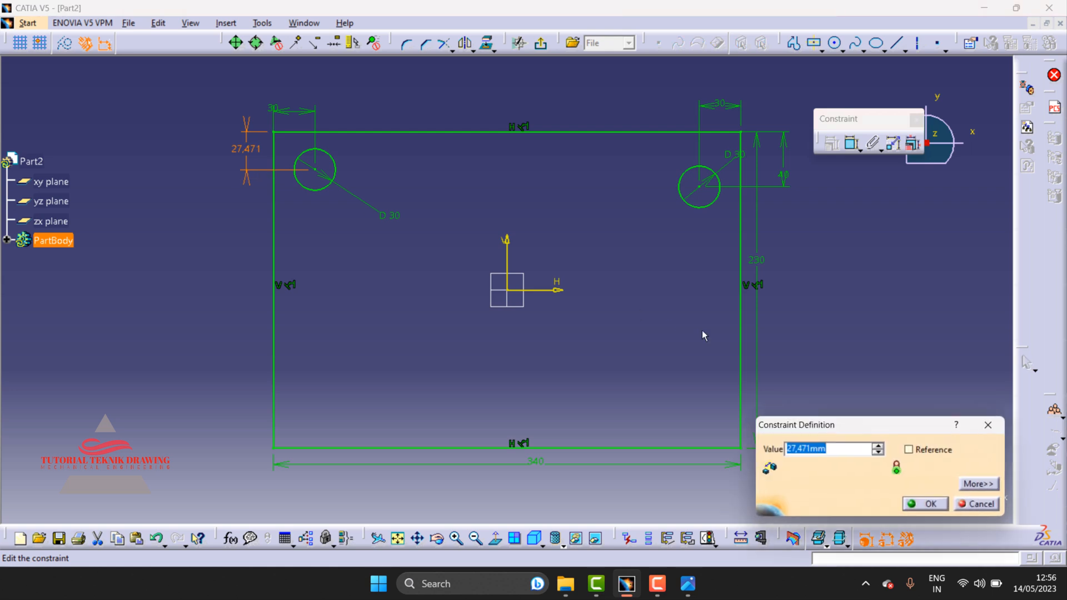
pyautogui.write('40')
pyautogui.click(924, 504)
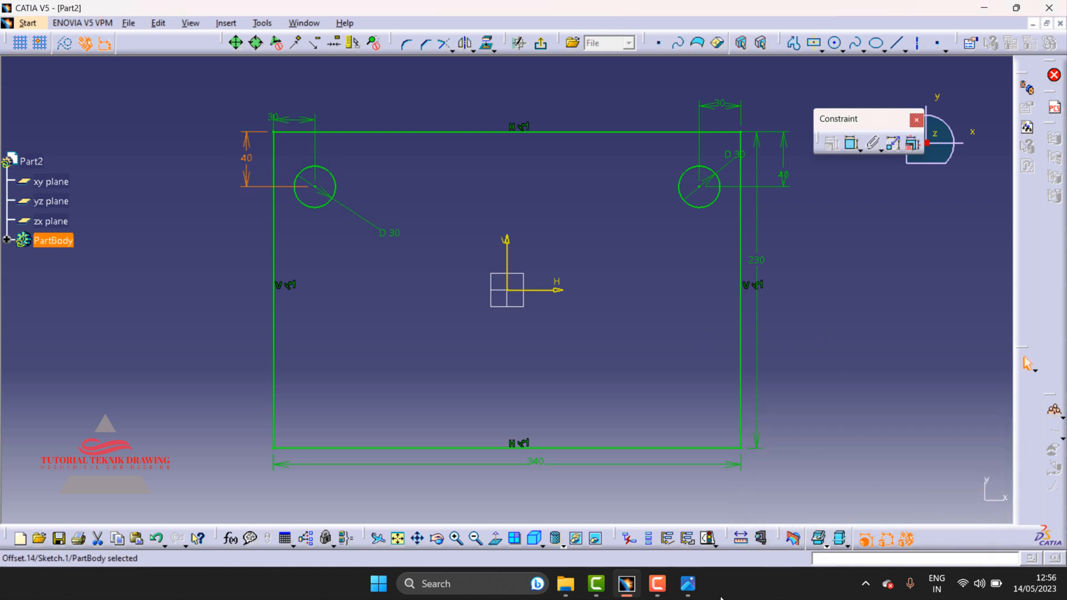
# - Check the hole spacing in the reference drawing and measure the distance between the two upper circles' centers
pyautogui.click(689, 592)
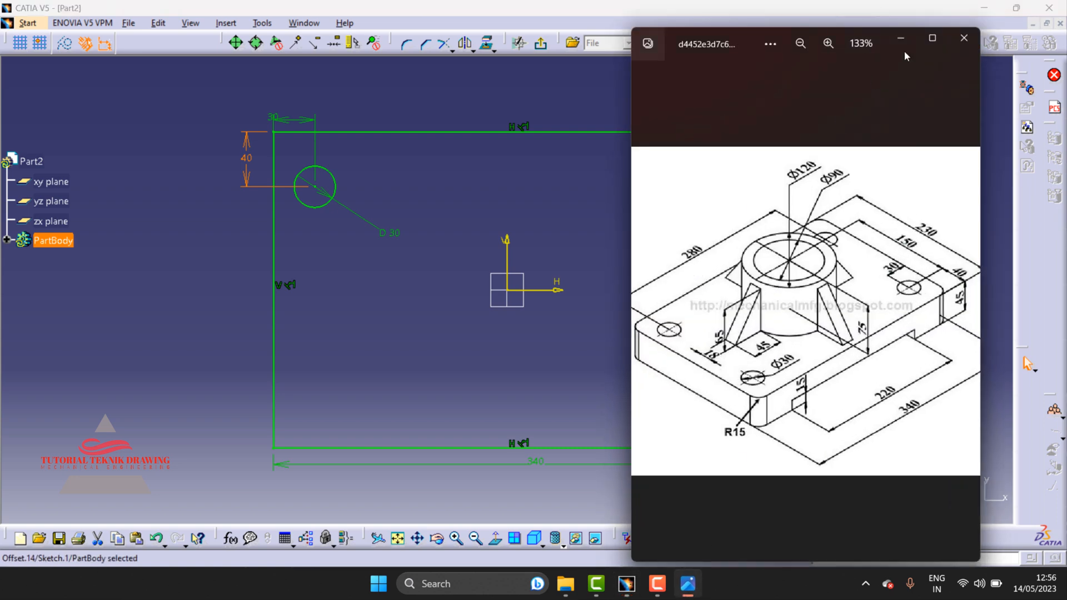
pyautogui.click(901, 40)
pyautogui.click(852, 143)
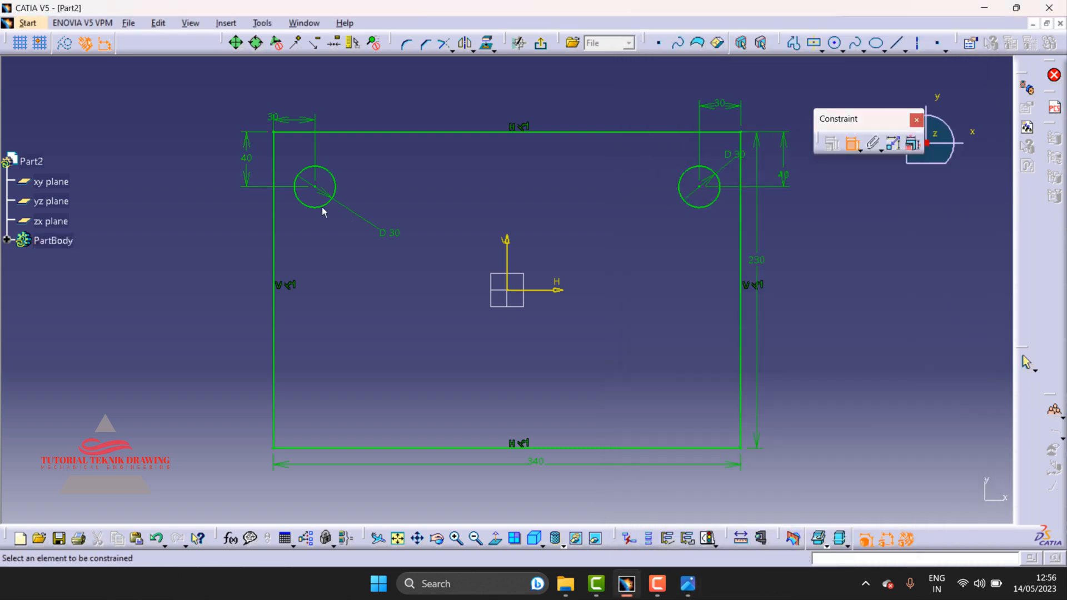
pyautogui.click(316, 188)
pyautogui.click(699, 187)
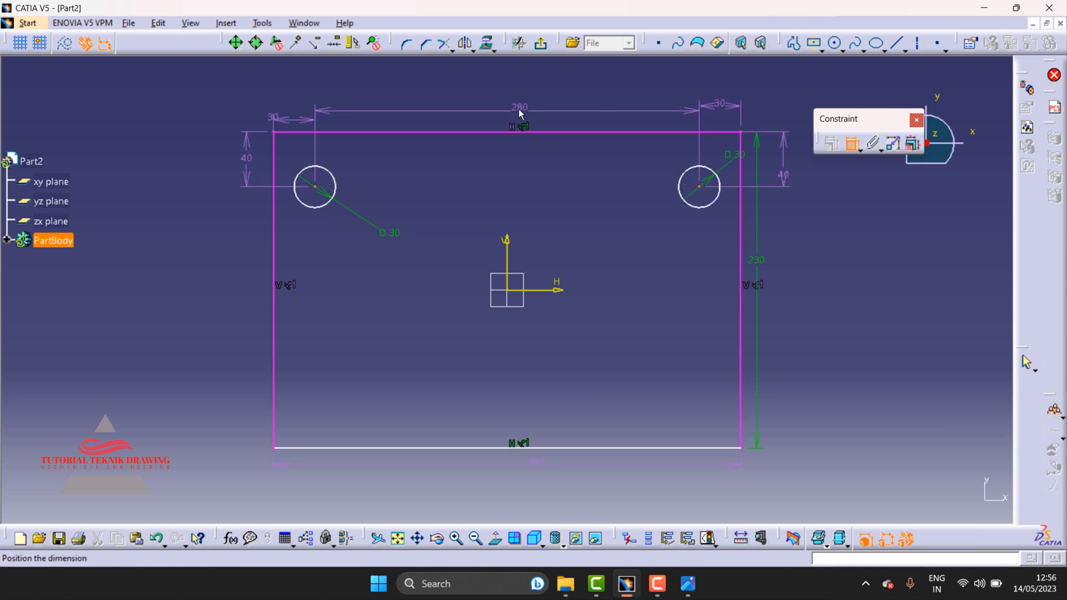
pyautogui.press('Escape')
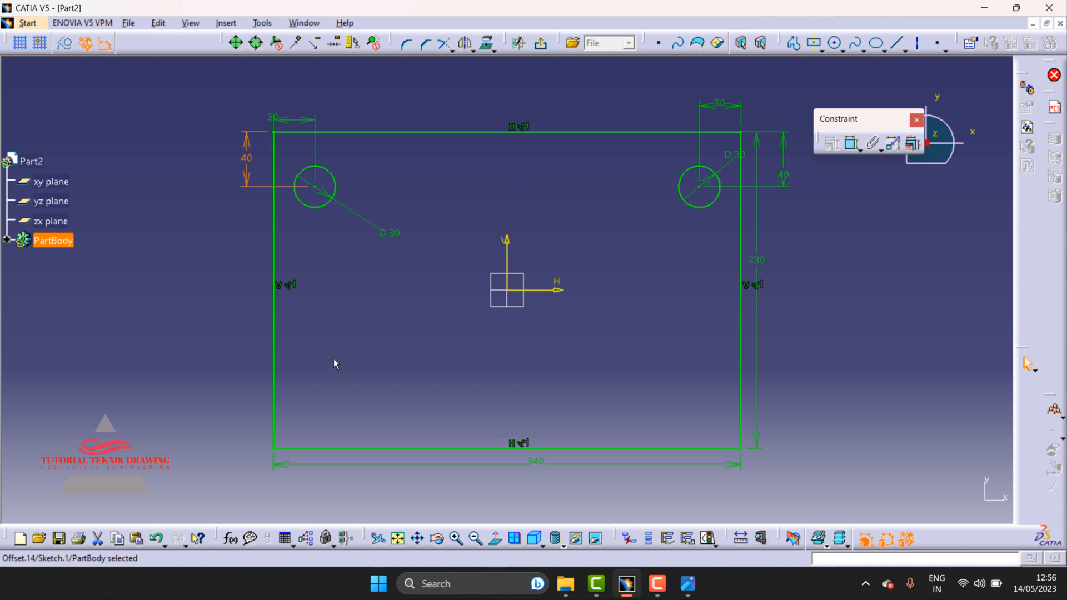
pyautogui.click(465, 45)
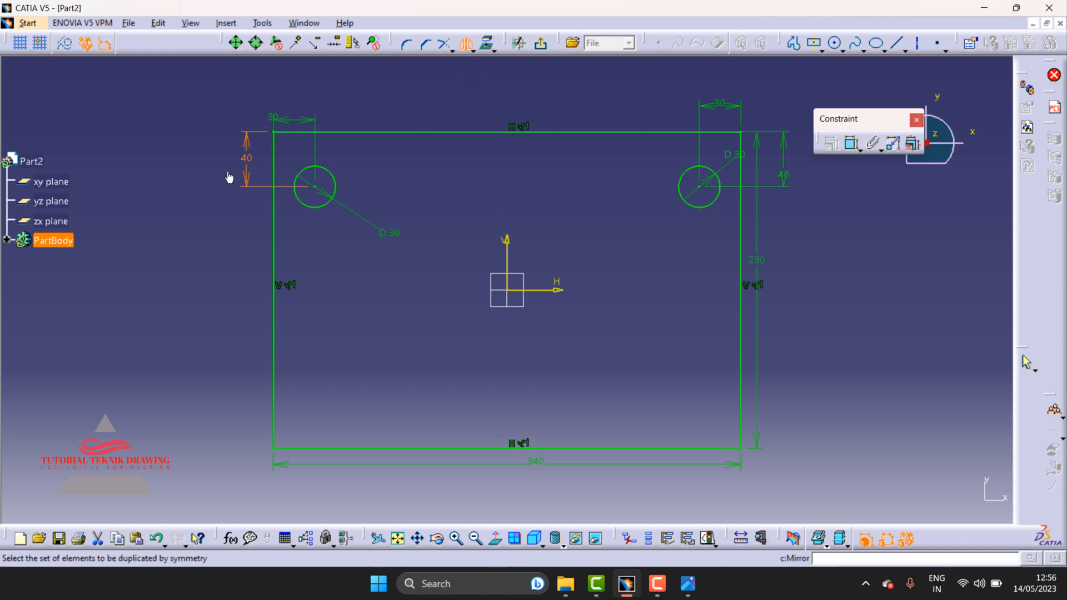
pyautogui.moveTo(173, 115)
pyautogui.mouseDown()
pyautogui.moveTo(856, 313)
pyautogui.moveTo(799, 307)
pyautogui.mouseUp()
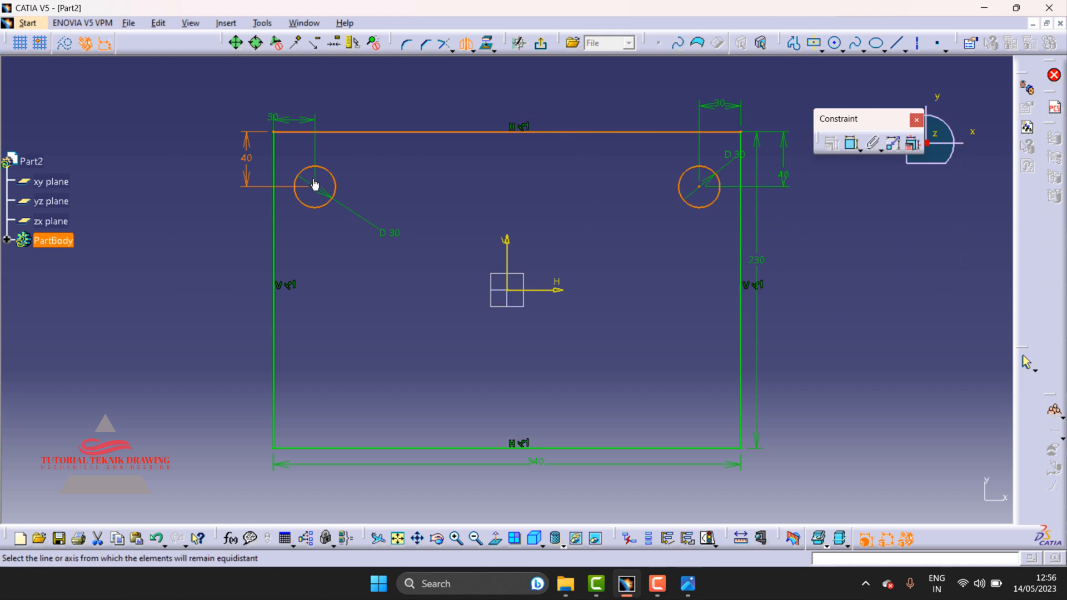
pyautogui.click(466, 45)
# - Mirror the upper-left and upper-right circles about the sketch's horizontal axis to place circles at the two lower corners
pyautogui.click(466, 45)
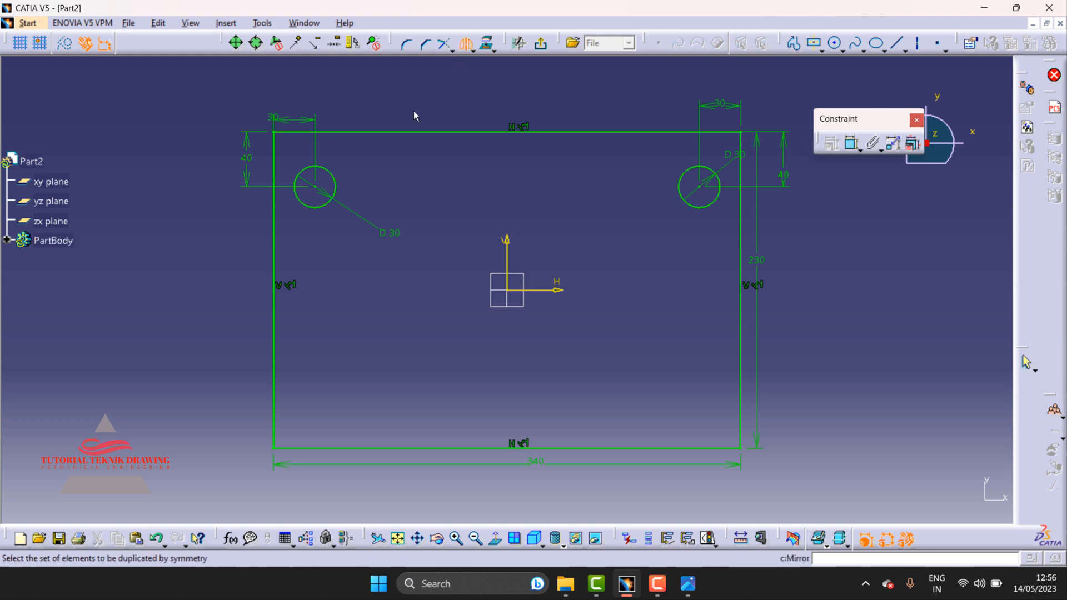
pyautogui.click(336, 186)
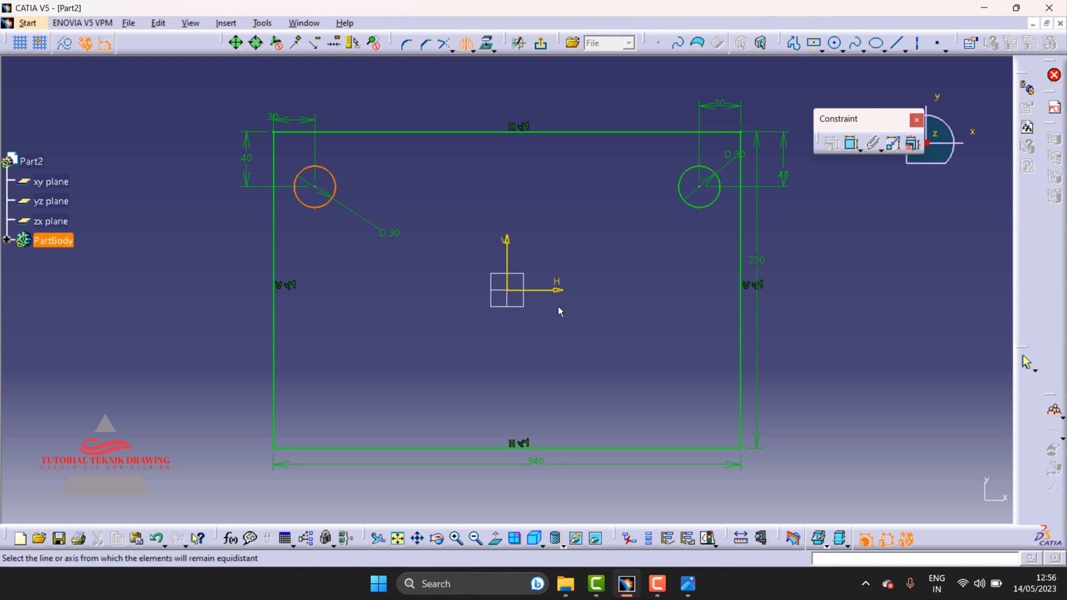
pyautogui.click(555, 290)
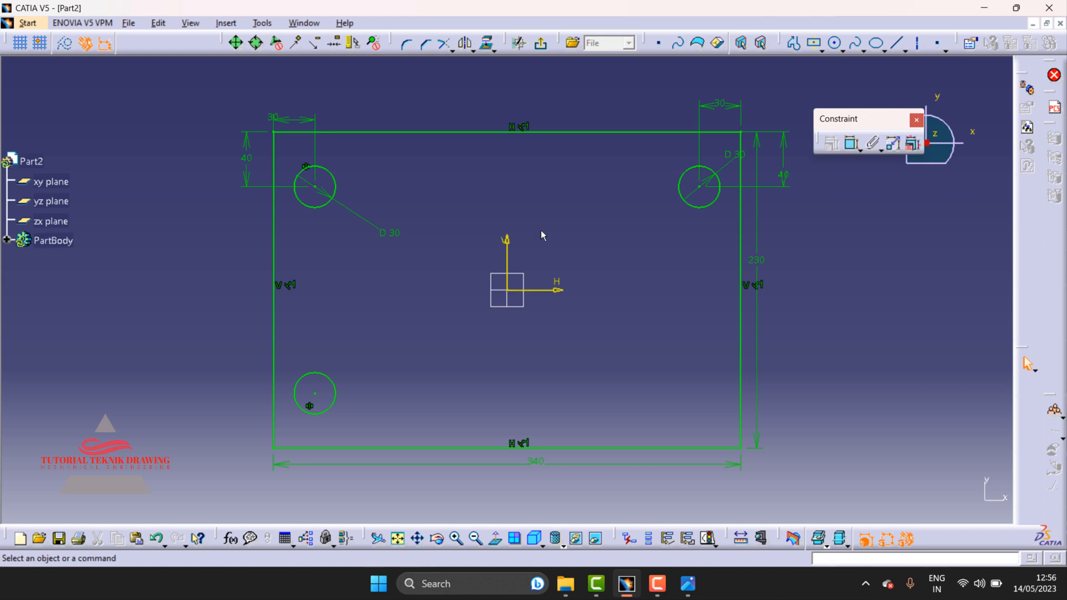
pyautogui.click(465, 44)
pyautogui.click(686, 201)
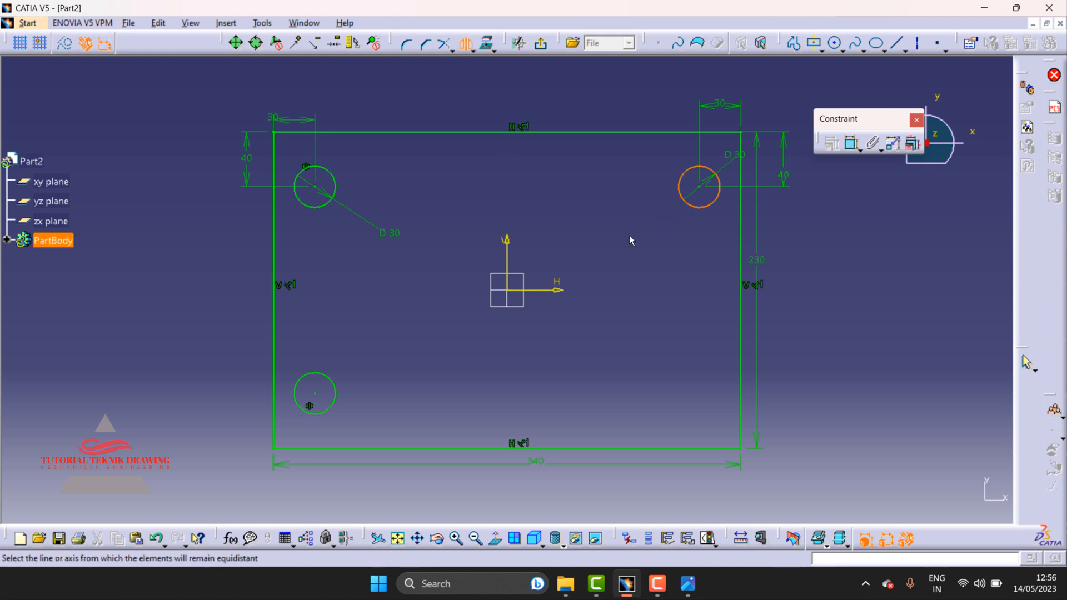
pyautogui.click(556, 290)
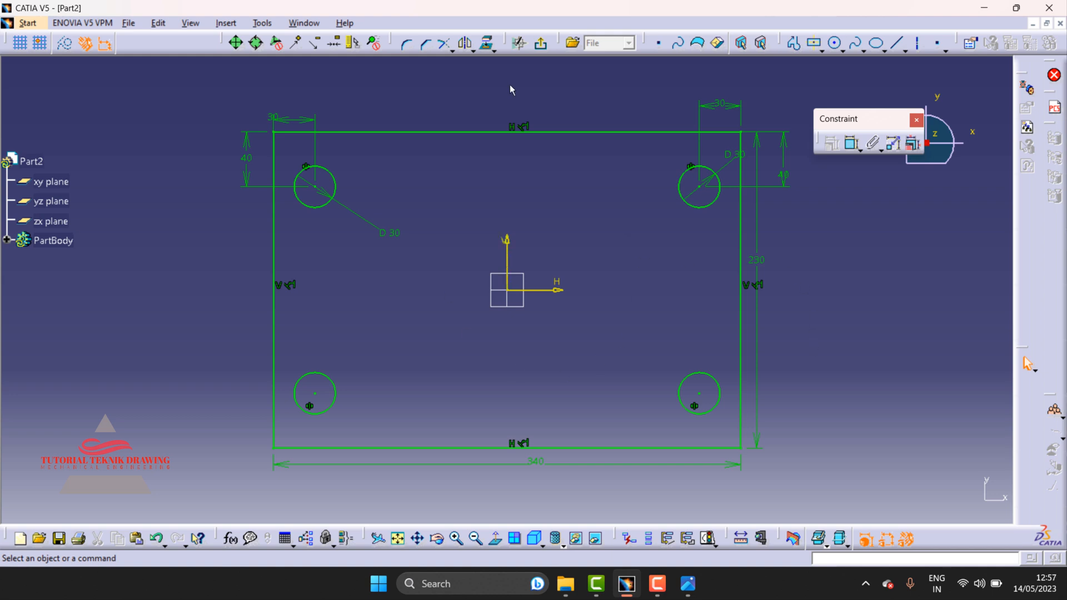
# - Exit the sketch, check the plate thickness in the reference drawing, and pad the plate profile 45 mm
pyautogui.click(542, 45)
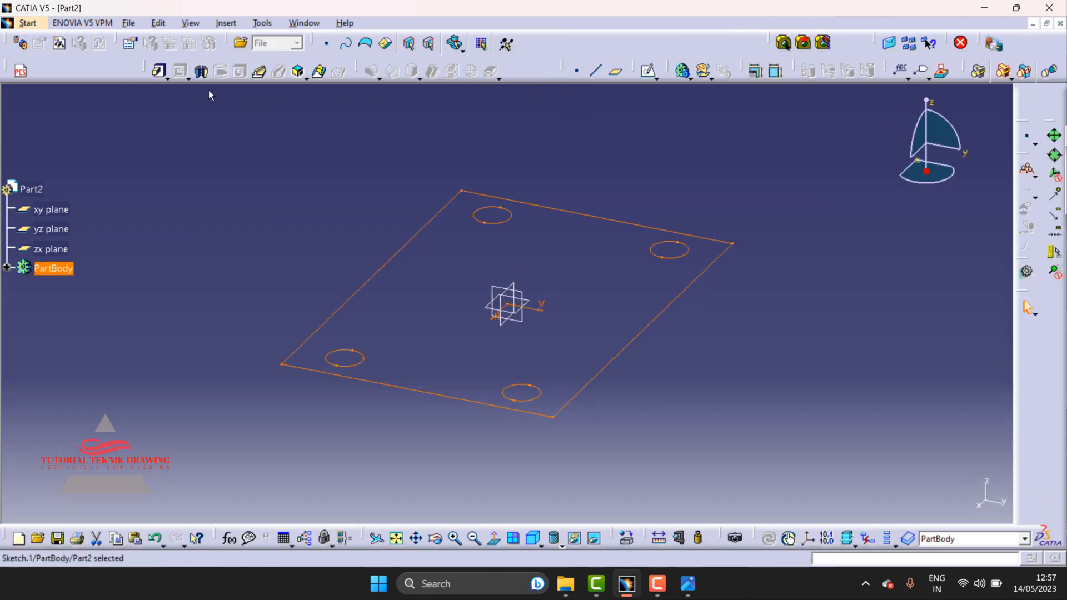
pyautogui.click(159, 71)
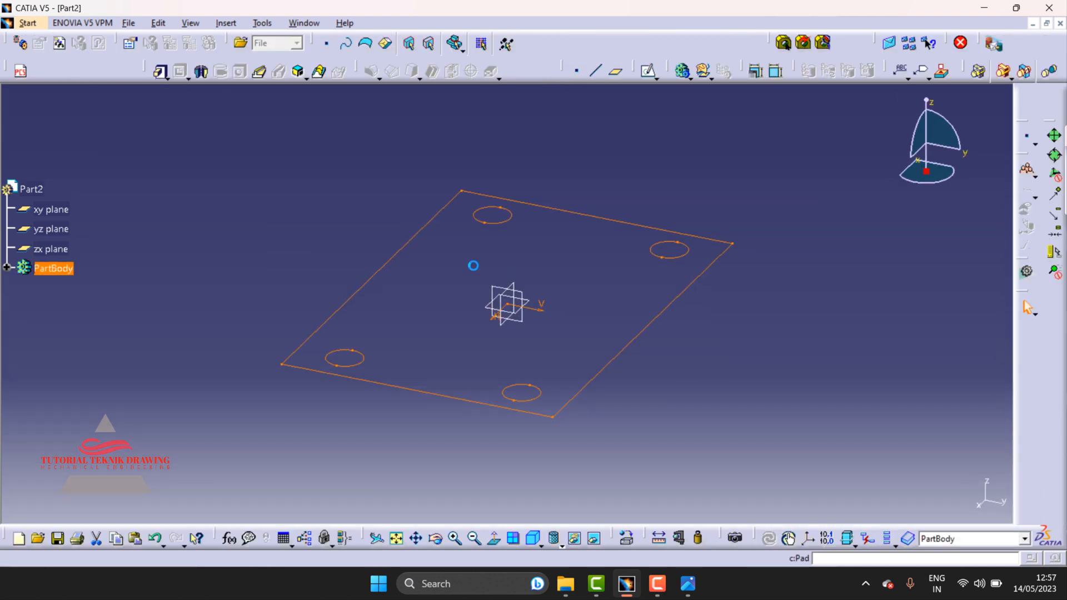
pyautogui.click(687, 593)
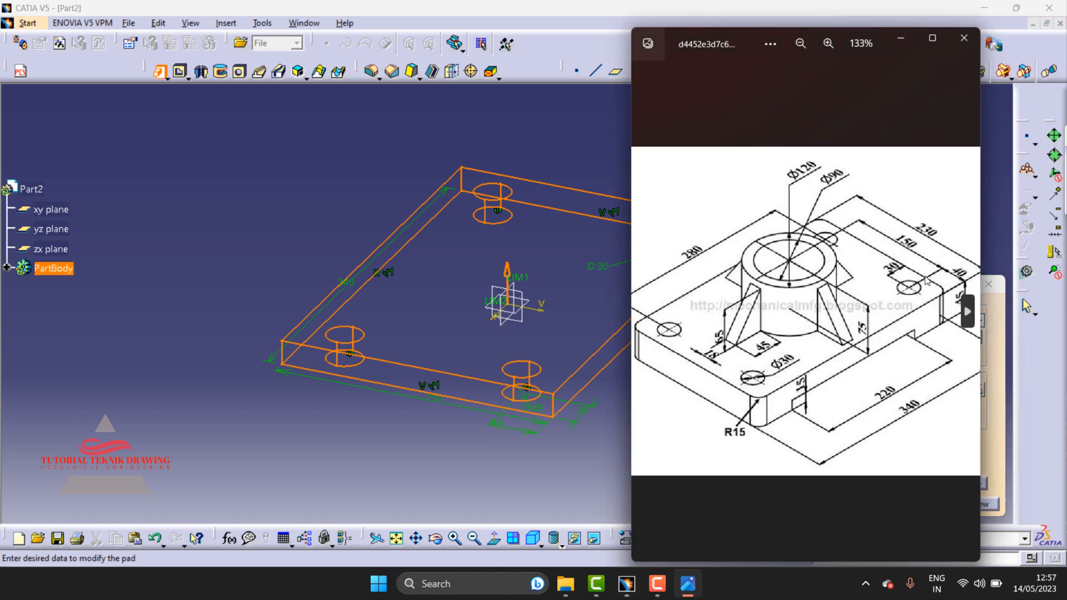
pyautogui.scroll(2, 925, 280)
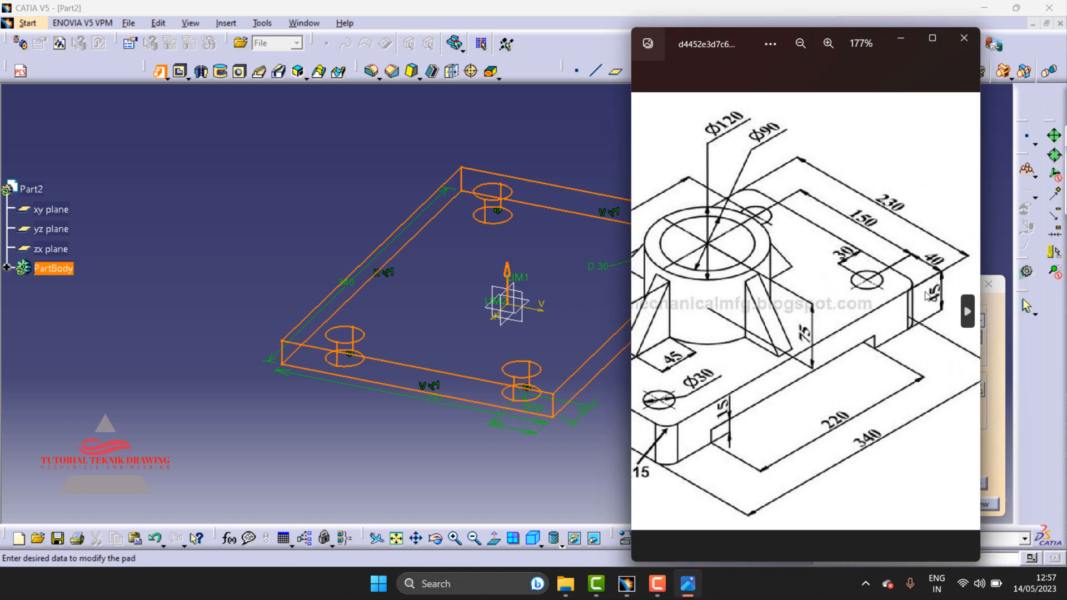
pyautogui.click(899, 42)
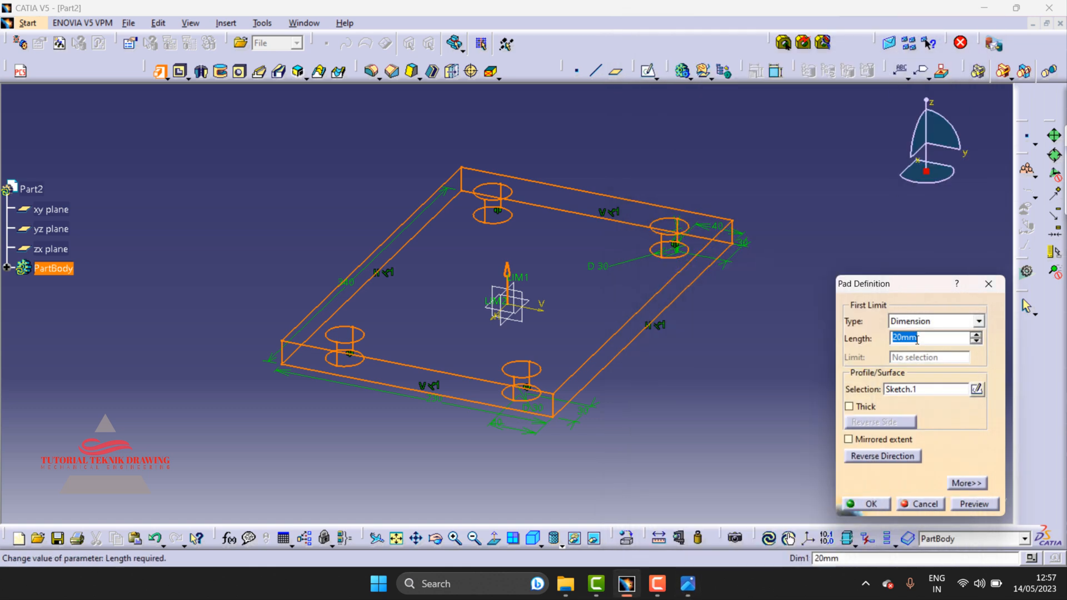
pyautogui.write('45')
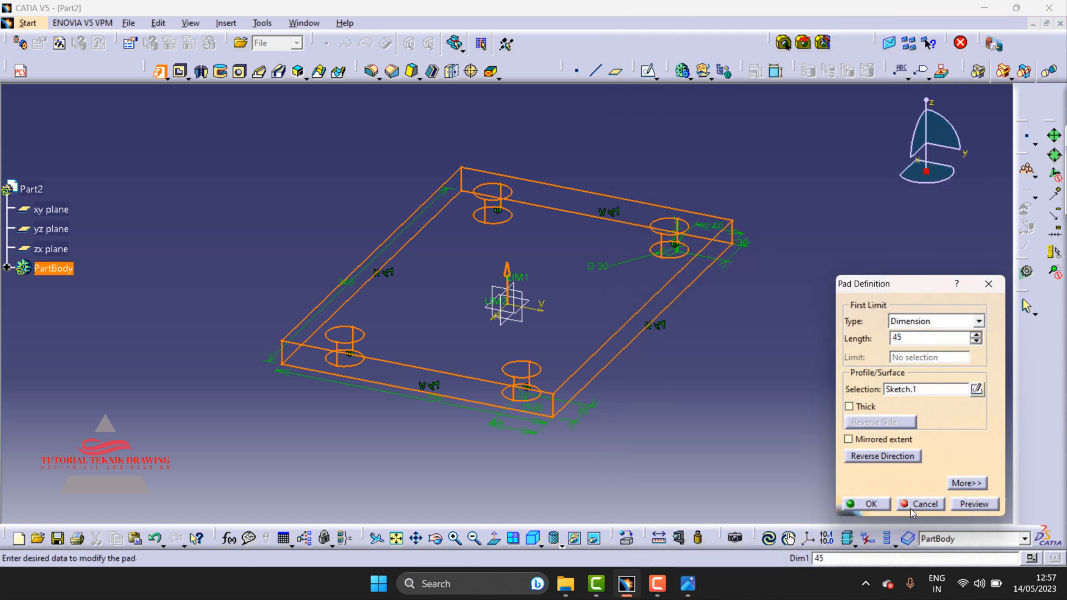
pyautogui.click(871, 504)
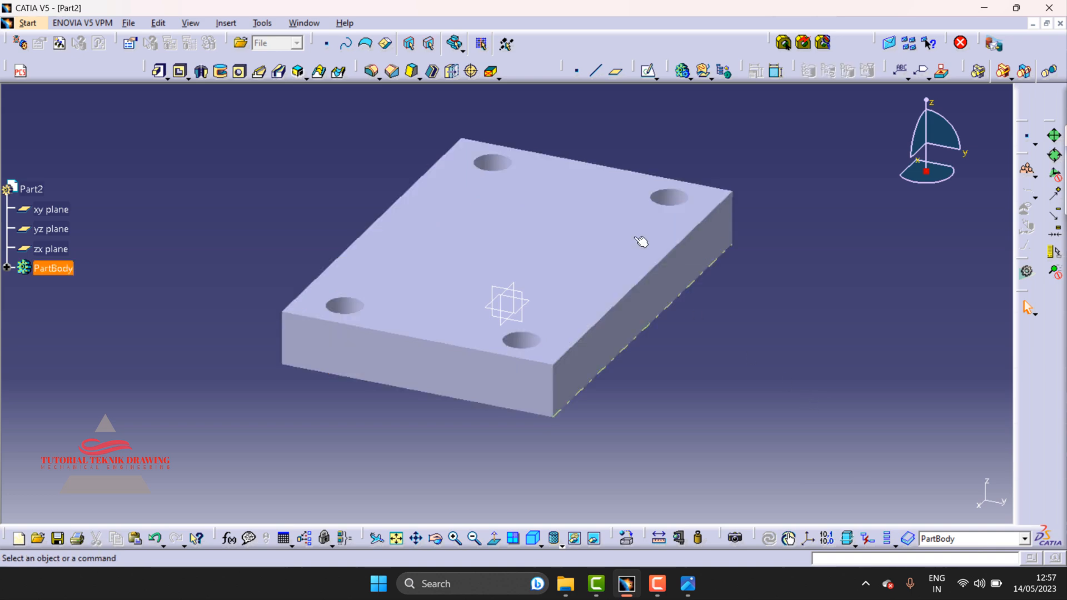
# - Examine the reference drawing for the base plate's corner radius and the cylindrical boss dimensions
pyautogui.click(688, 584)
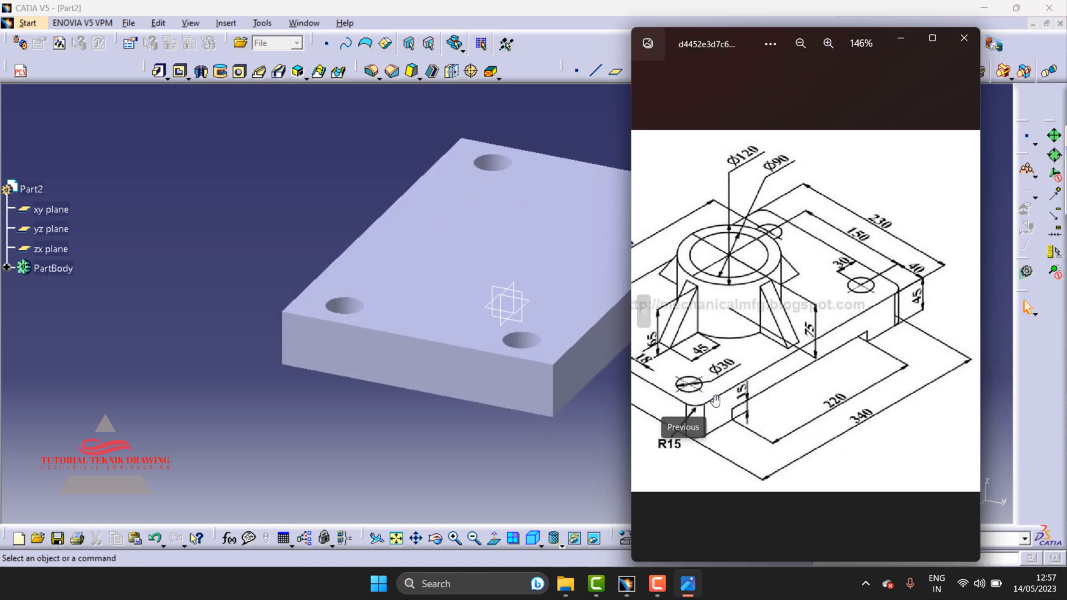
pyautogui.scroll(1, 761, 378)
pyautogui.moveTo(760, 377); pyautogui.dragTo(822, 377)
pyautogui.moveTo(790, 417); pyautogui.dragTo(853, 392)
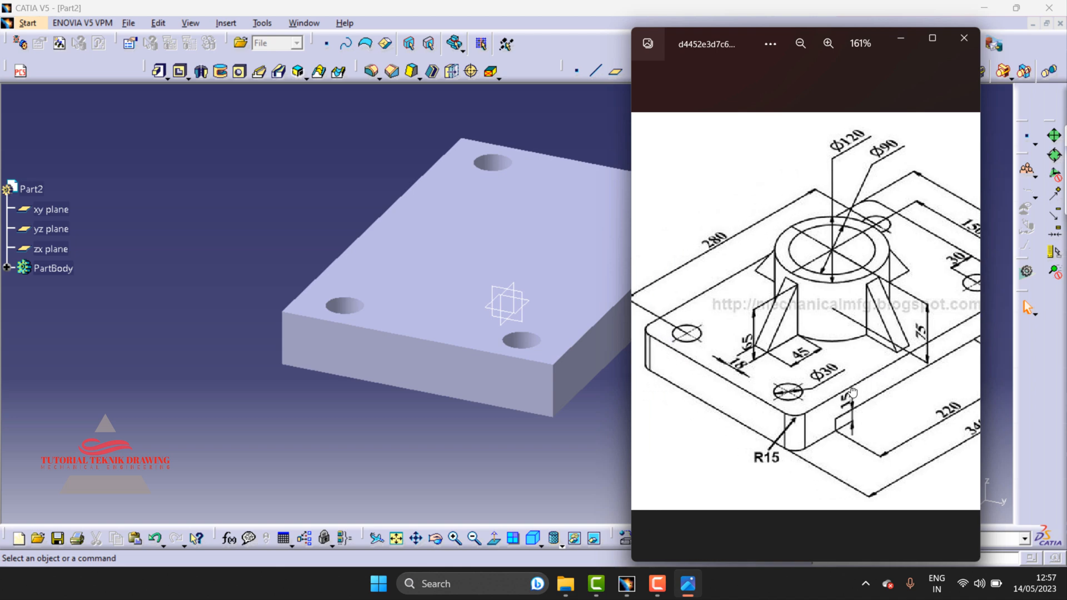
pyautogui.scroll(2, 782, 448)
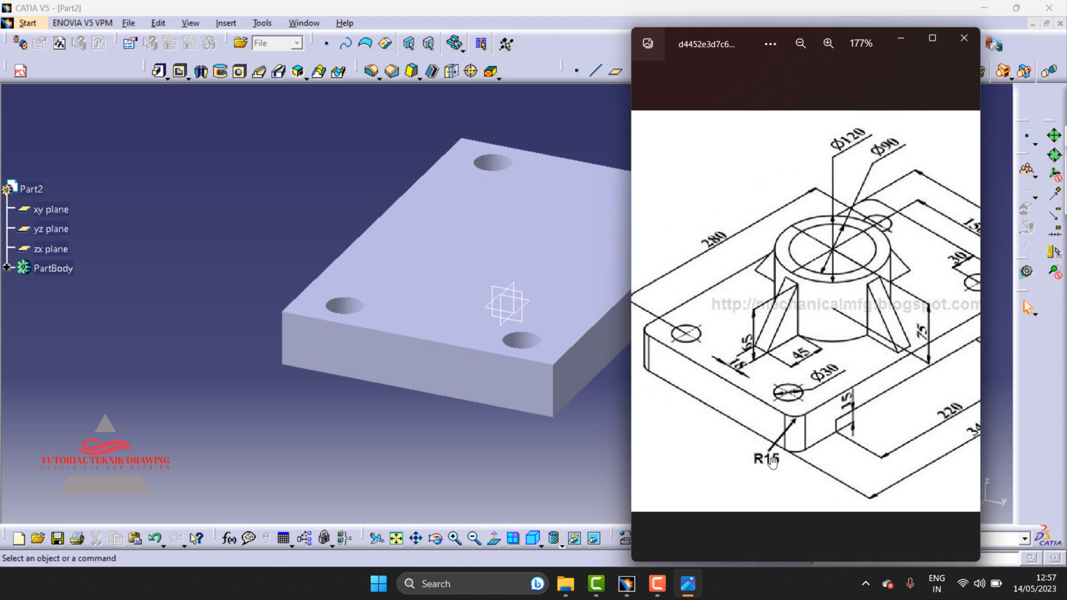
pyautogui.moveTo(833, 412); pyautogui.dragTo(808, 403)
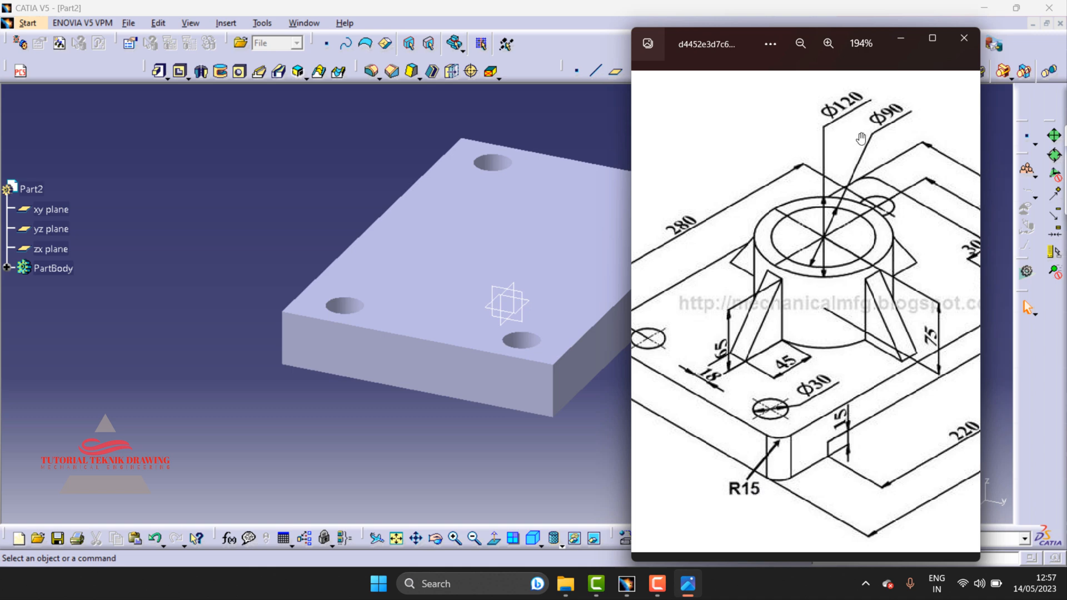
pyautogui.click(893, 44)
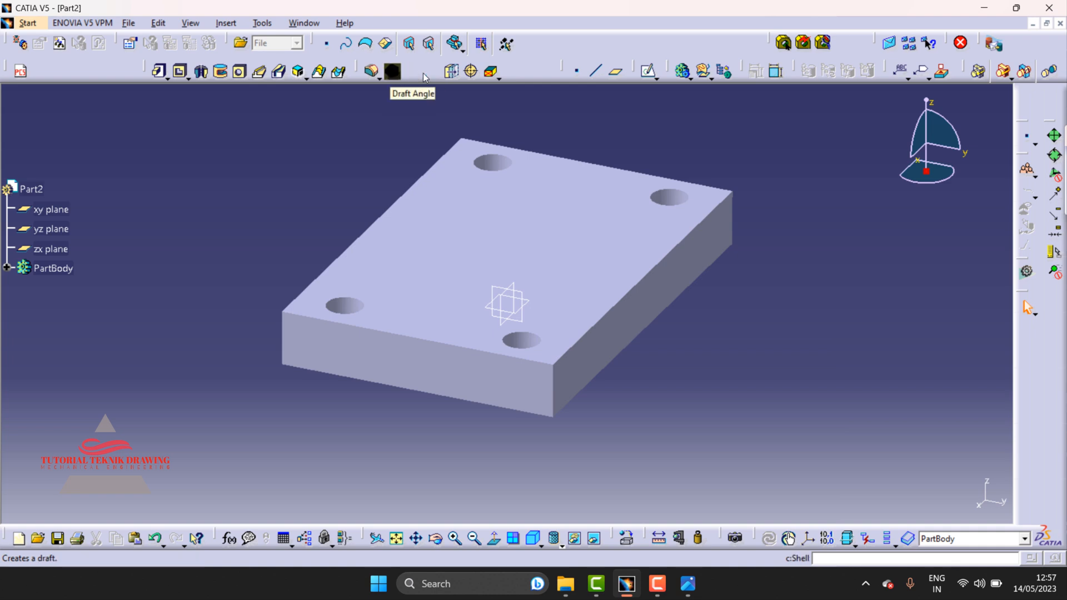
# - Apply a 15 mm edge fillet to the four vertical corner edges of the base plate
pyautogui.click(381, 80)
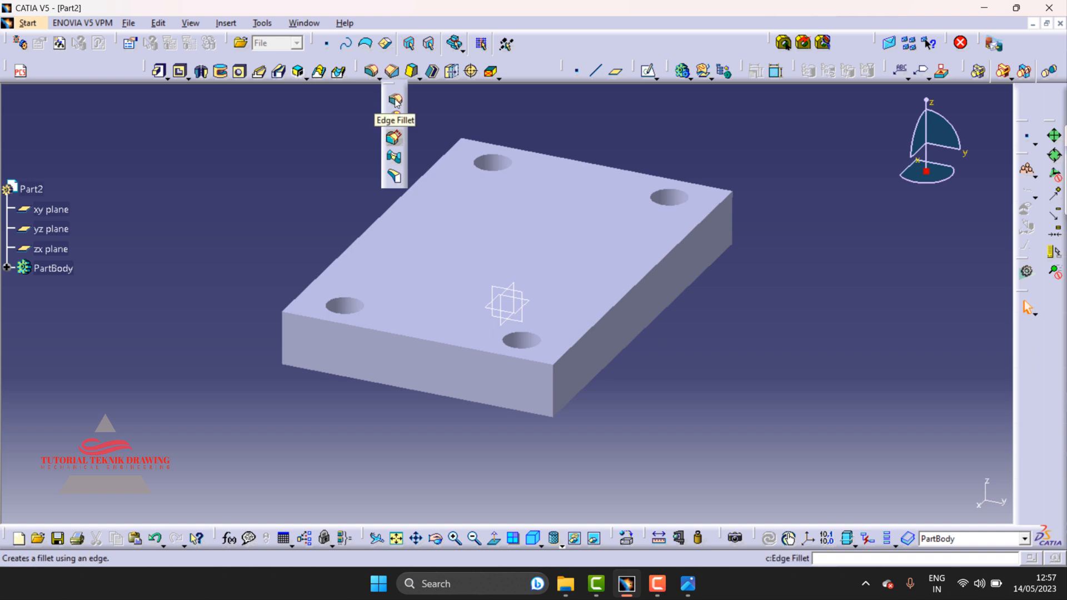
pyautogui.click(395, 101)
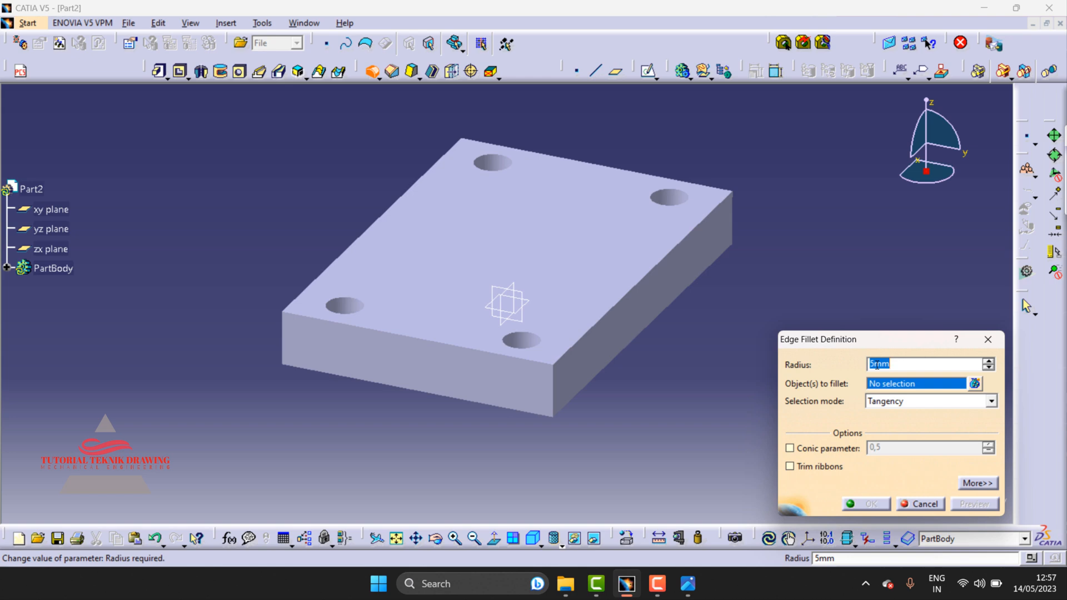
pyautogui.write('15')
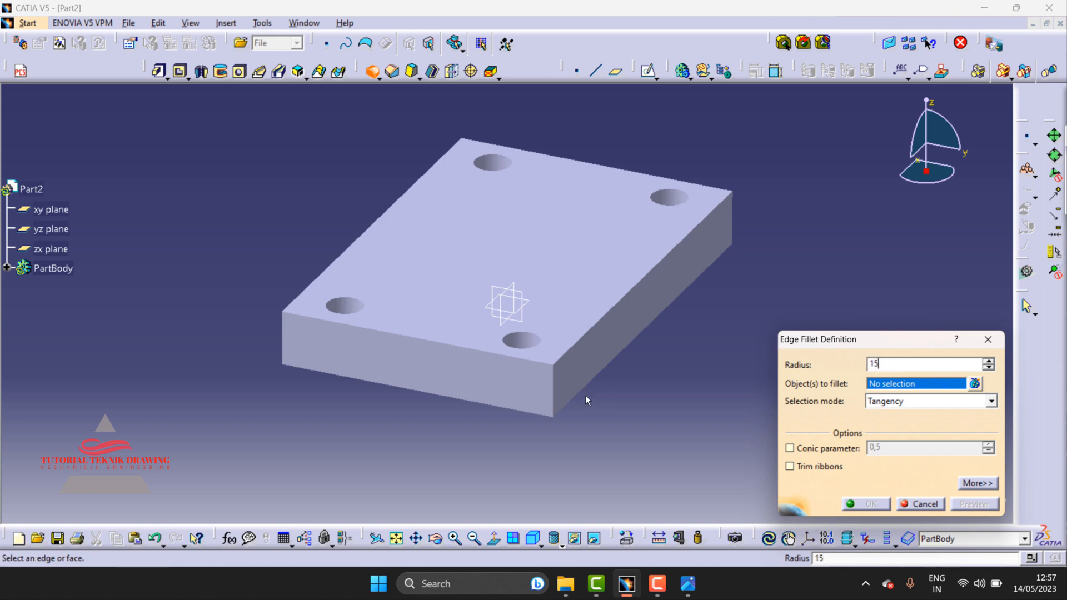
pyautogui.click(554, 399)
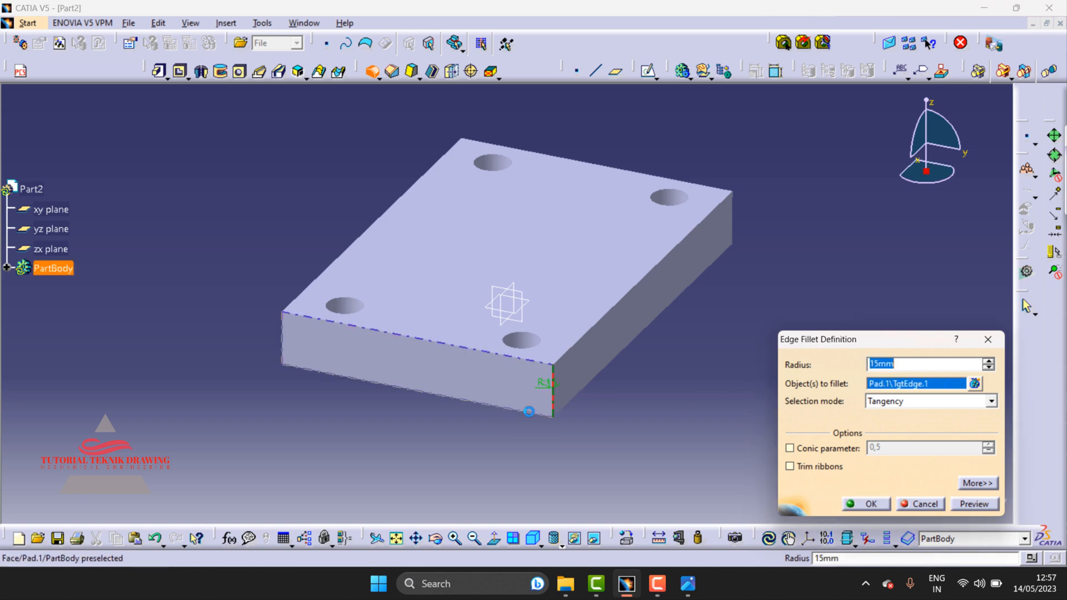
pyautogui.click(281, 339)
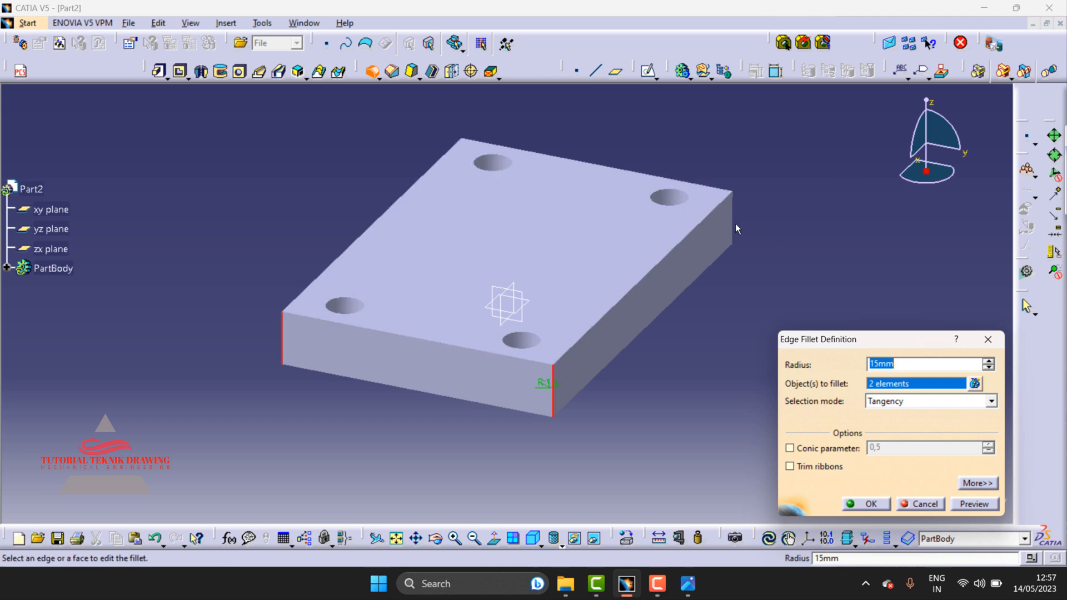
pyautogui.click(733, 223)
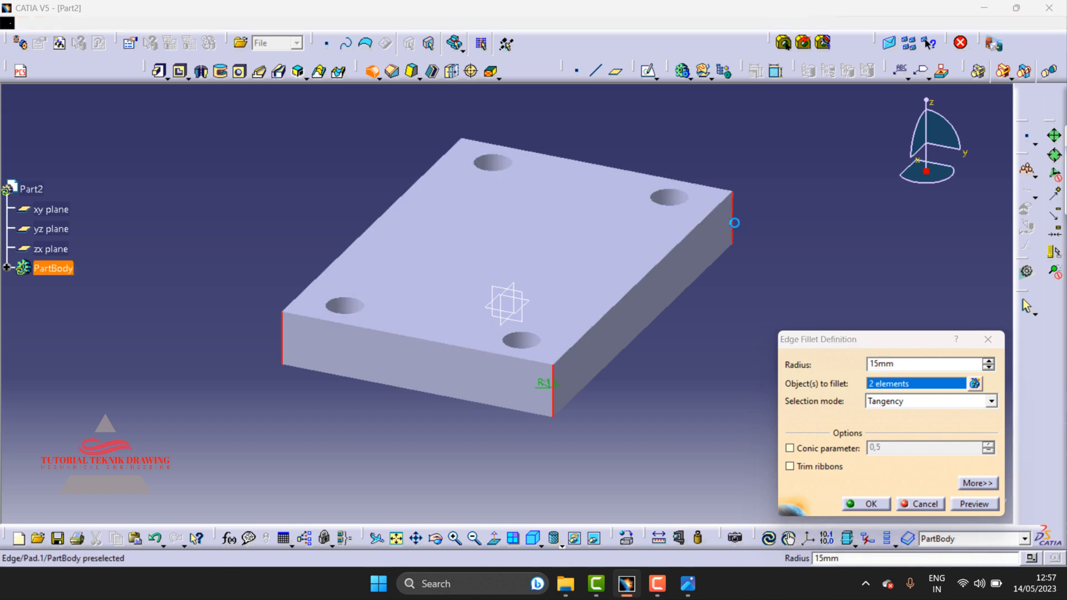
pyautogui.click(440, 538)
pyautogui.moveTo(508, 305); pyautogui.dragTo(312, 380)
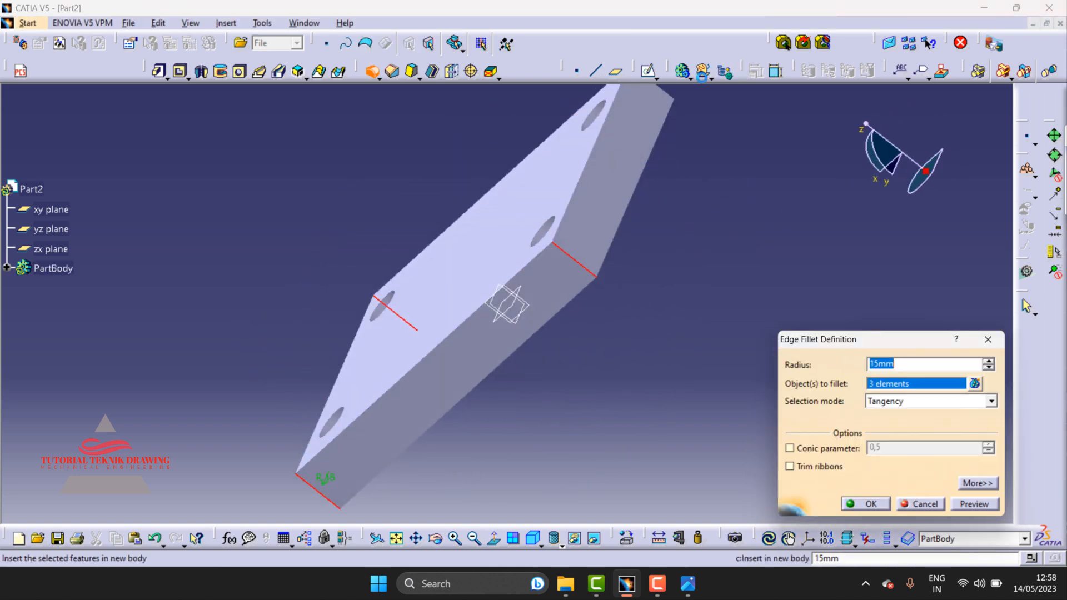
pyautogui.click(672, 94)
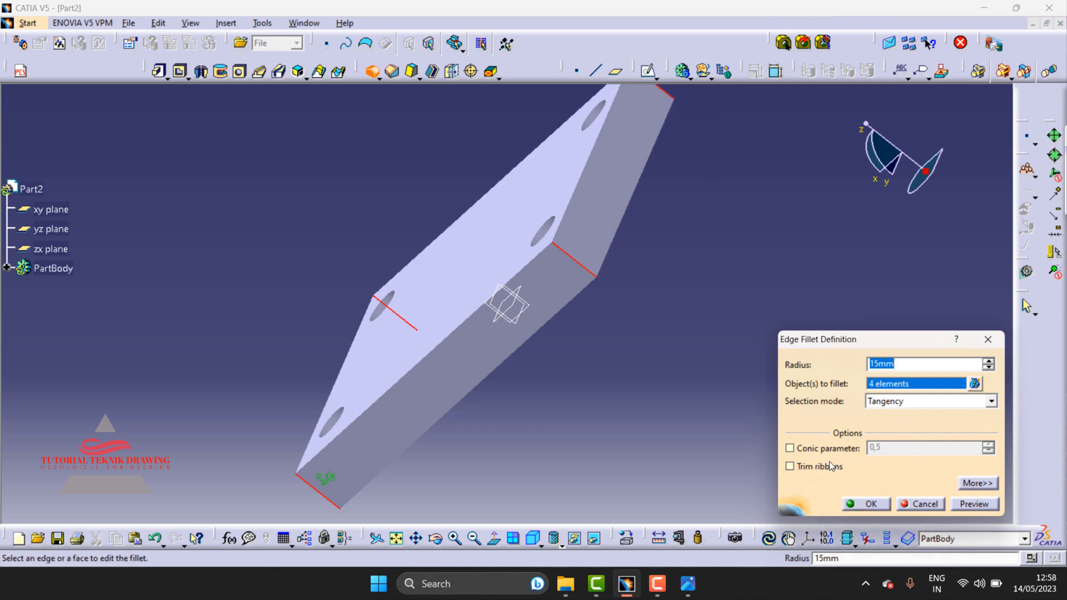
pyautogui.click(880, 504)
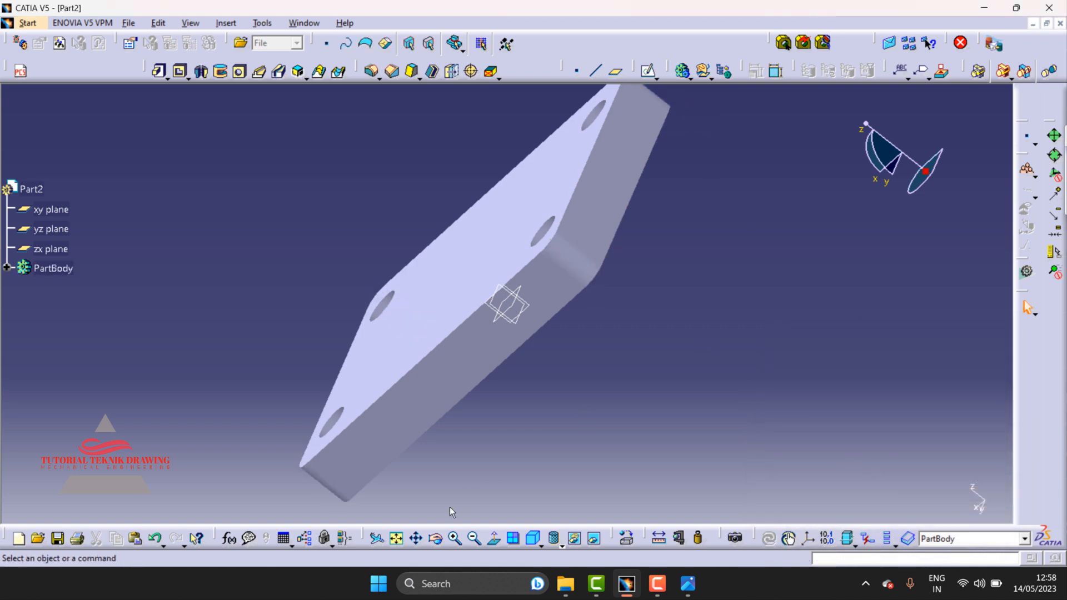
# - Inspect the filleted plate from above and check the boss diameters in the reference drawing
pyautogui.click(436, 539)
pyautogui.moveTo(439, 402); pyautogui.dragTo(770, 179)
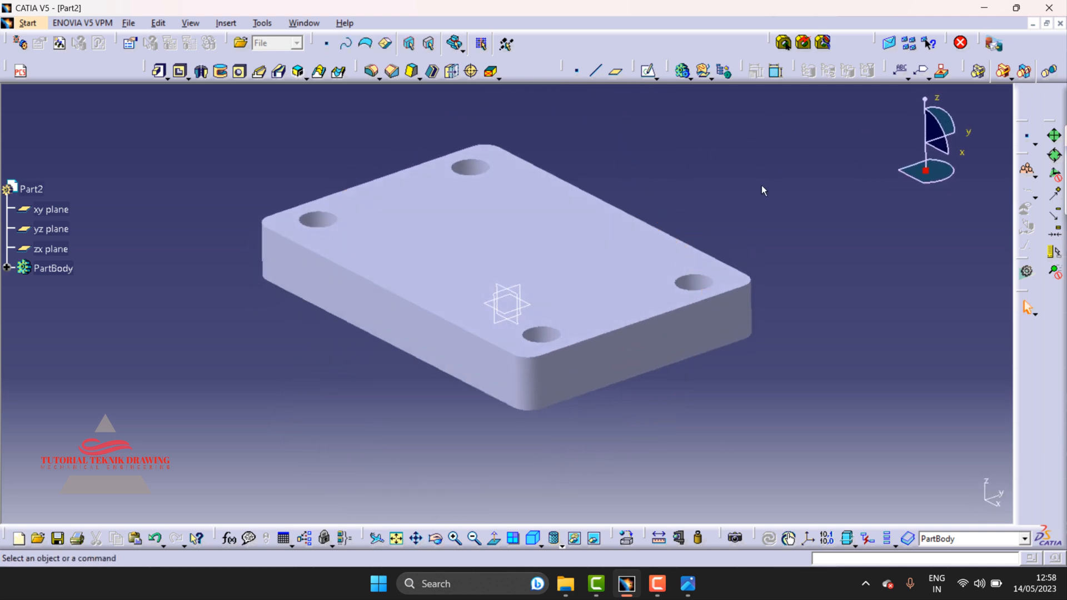
pyautogui.click(688, 587)
pyautogui.scroll(-1, 789, 292)
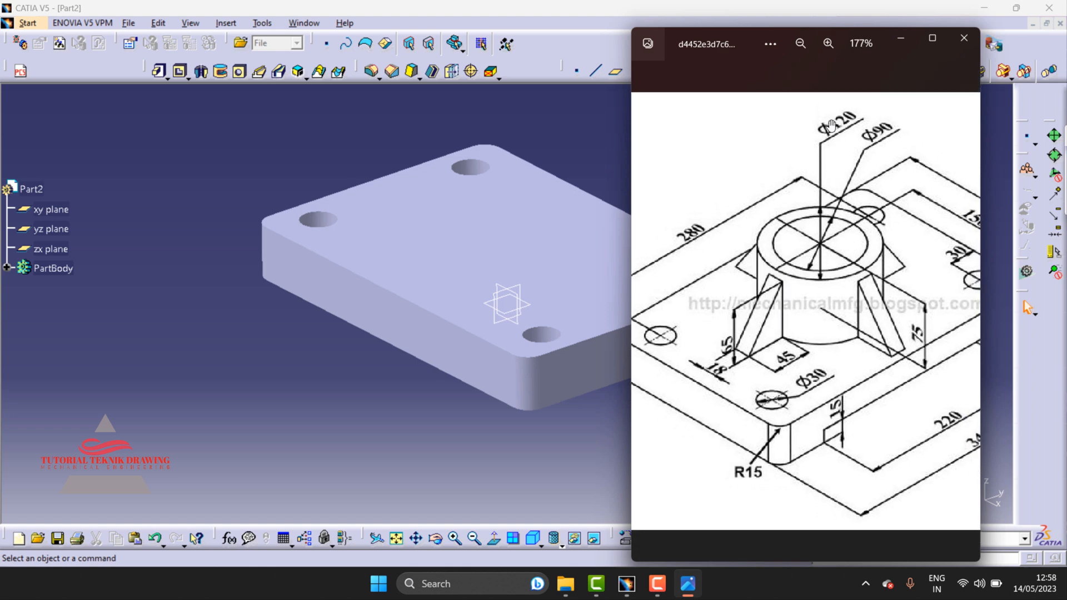
pyautogui.click(552, 139)
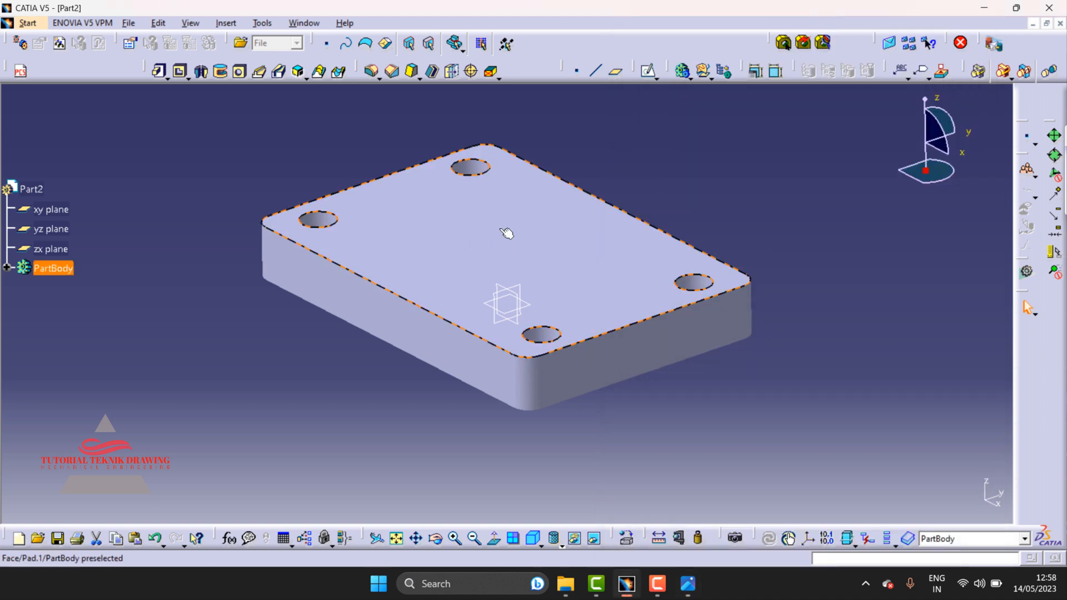
# - Start a sketch on the plate's upper face and draw a large circle around the sketch origin
pyautogui.click(507, 233)
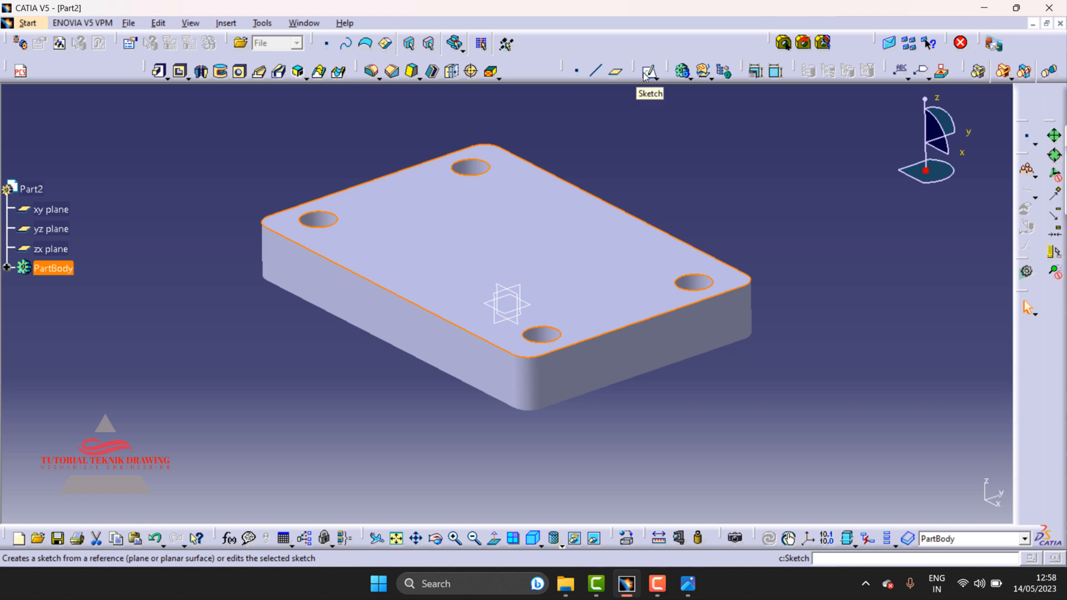
pyautogui.click(648, 71)
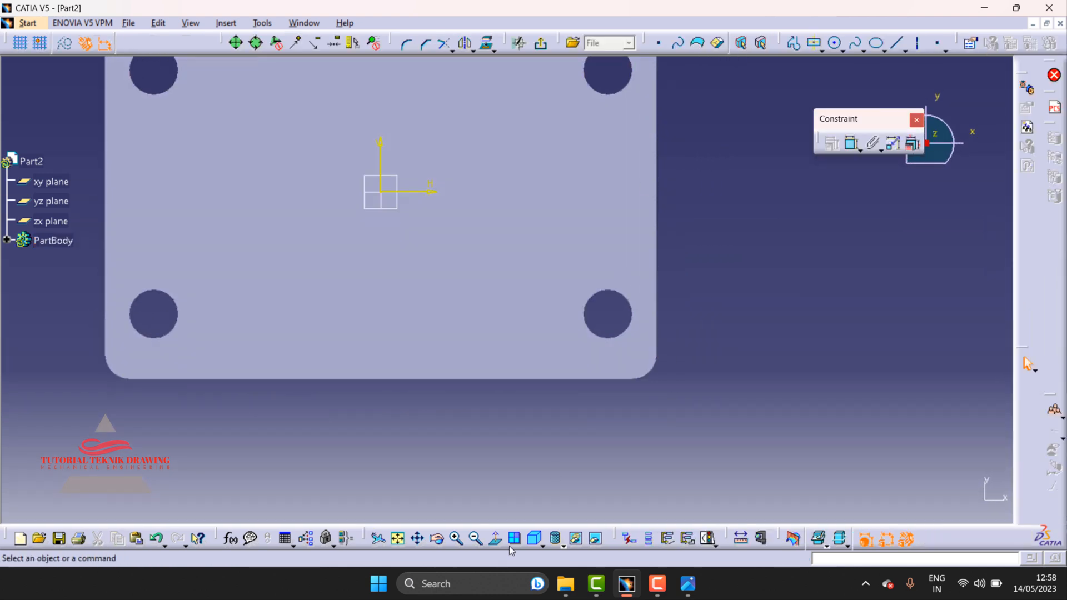
pyautogui.click(399, 539)
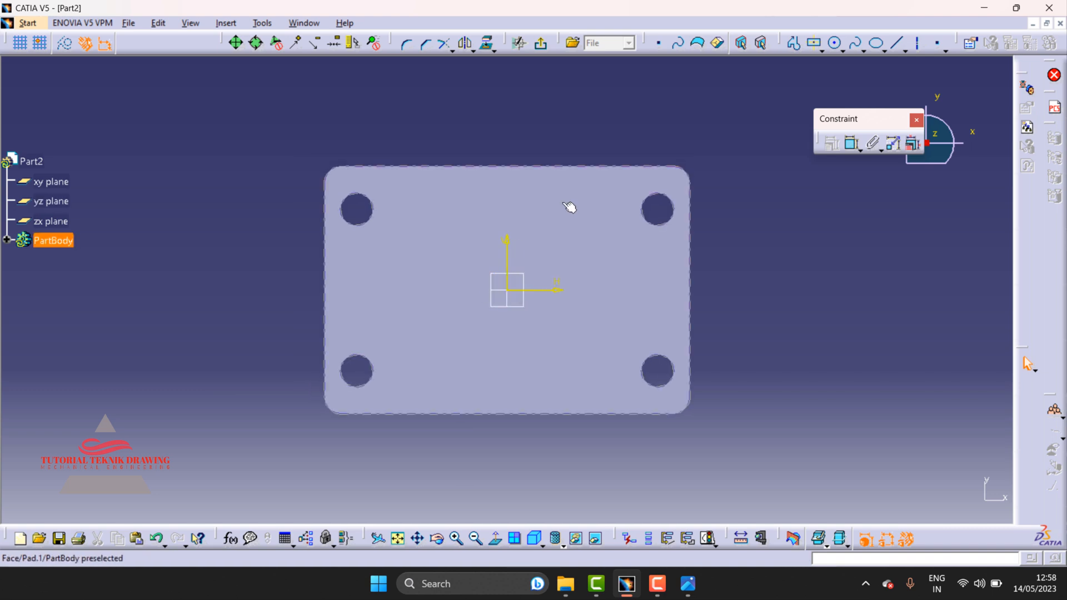
pyautogui.click(836, 43)
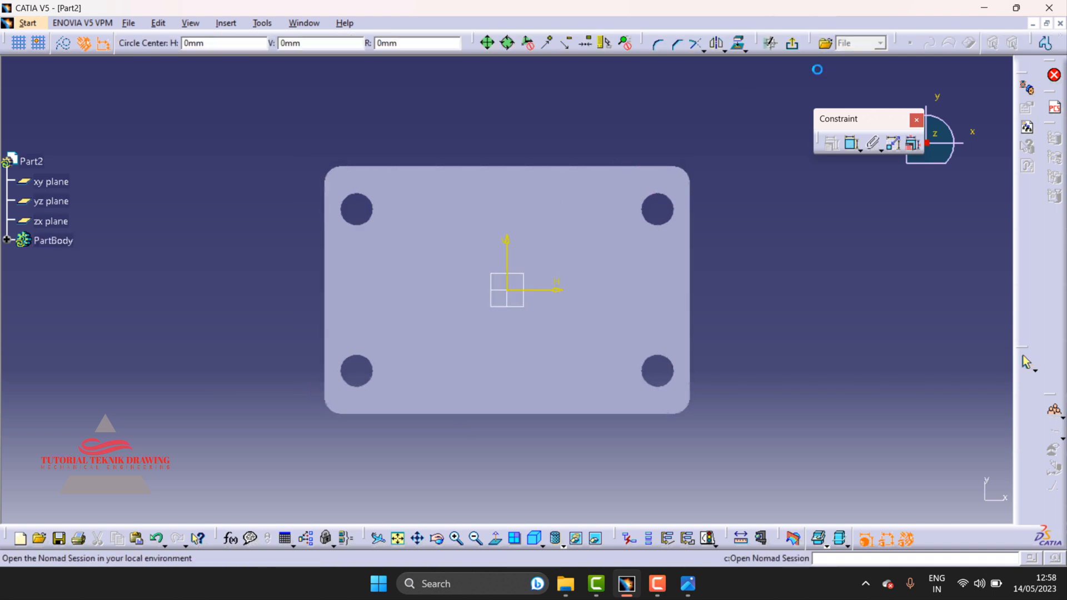
pyautogui.click(512, 289)
pyautogui.click(512, 212)
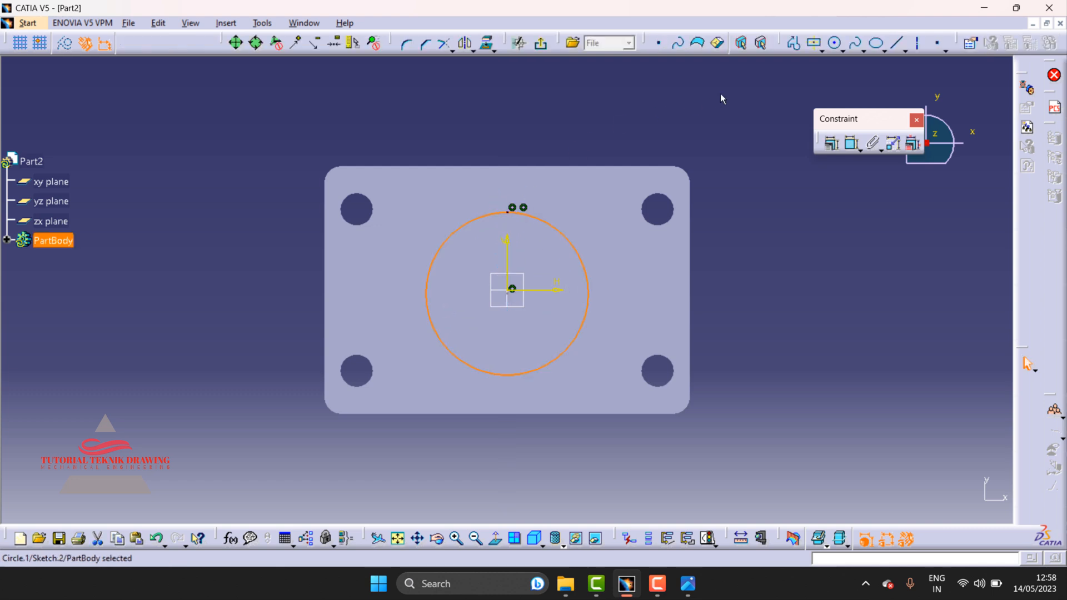
pyautogui.click(835, 43)
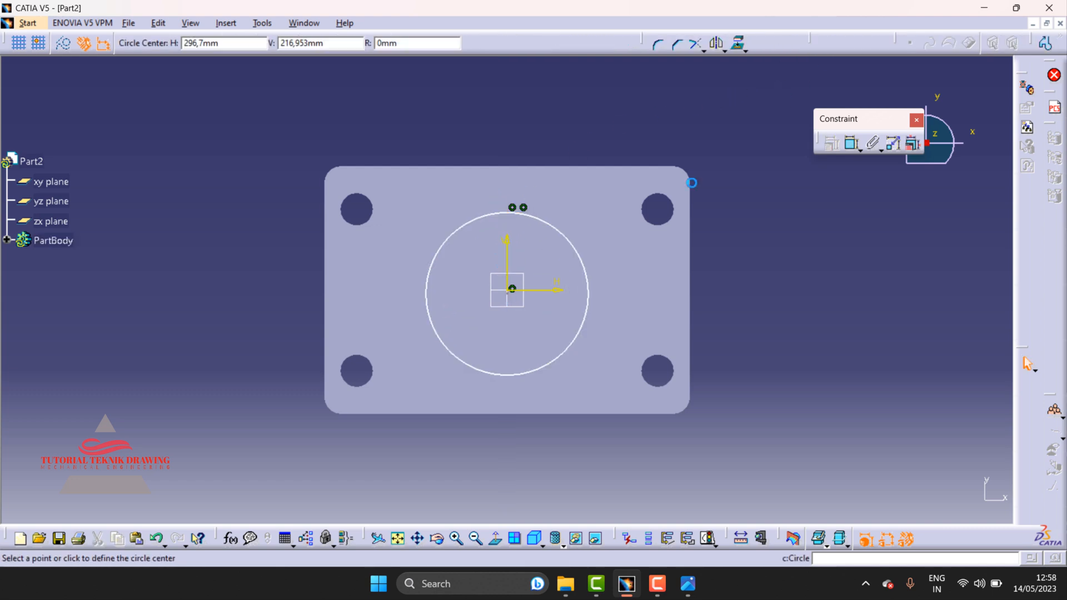
pyautogui.click(512, 289)
pyautogui.click(512, 243)
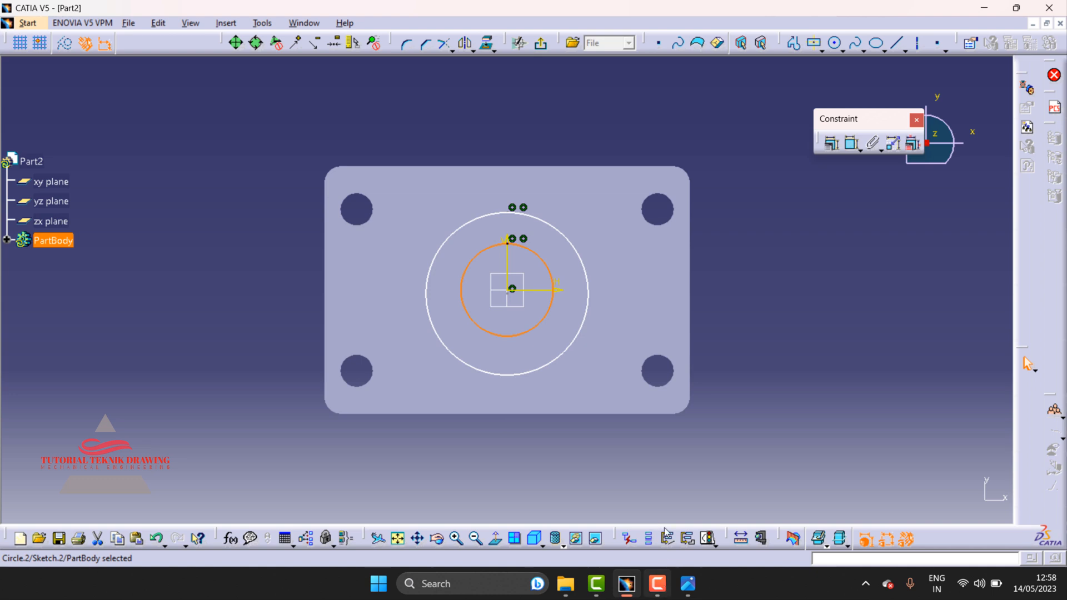
pyautogui.hotkey('ctrl', 'z')
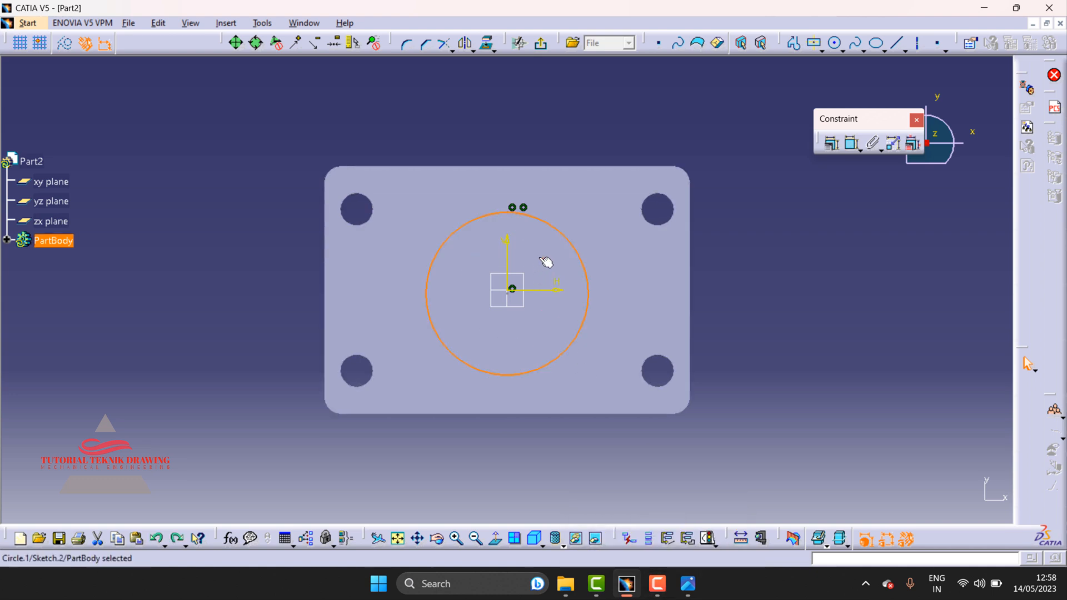
# - Draw an inner circle about 90 mm in diameter centred on the sketch origin
pyautogui.click(835, 45)
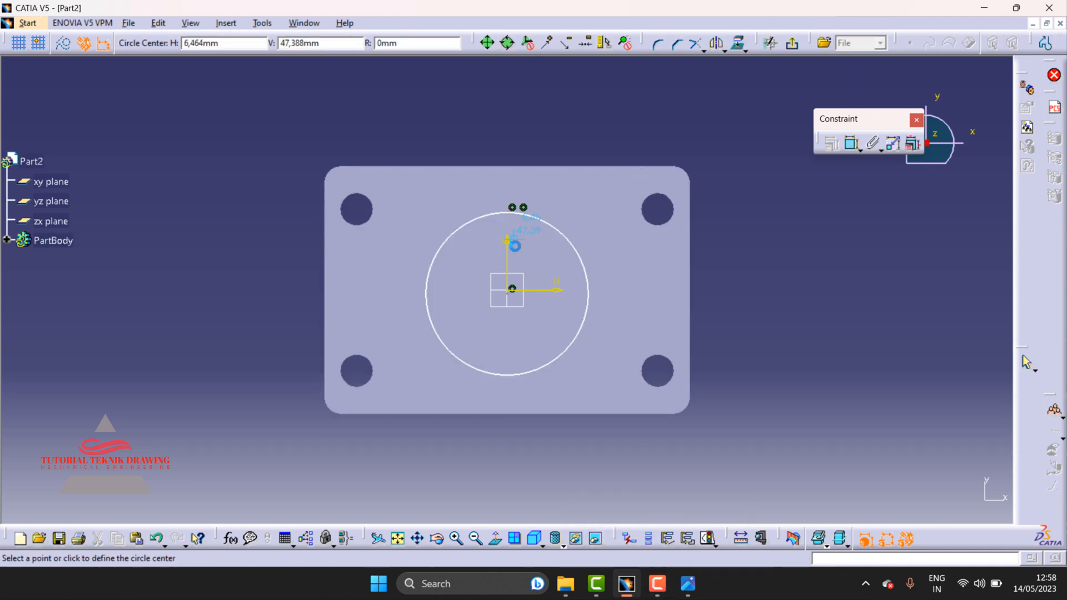
pyautogui.click(512, 289)
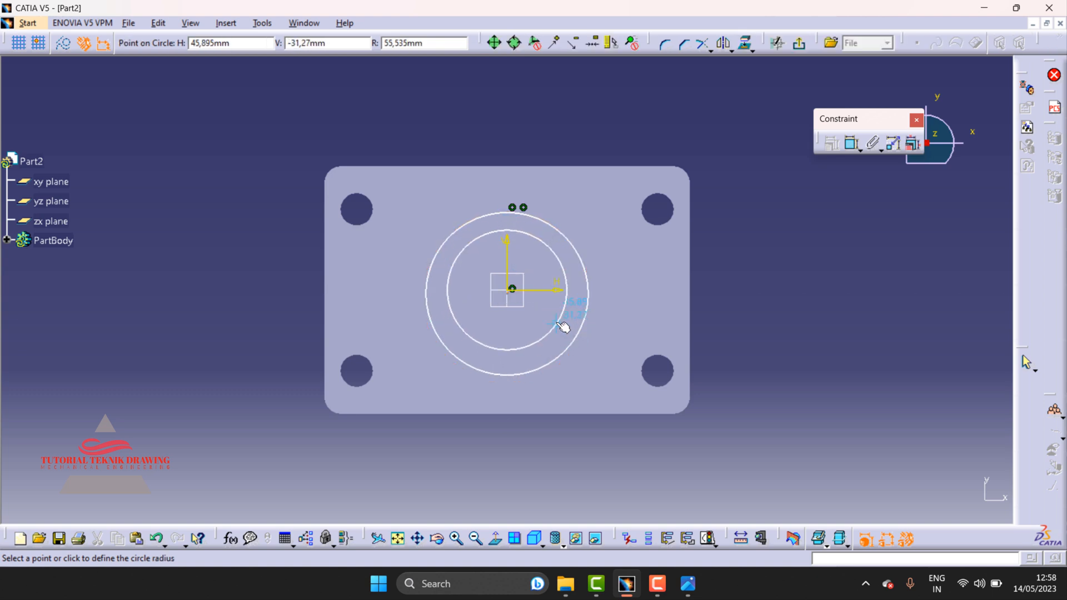
pyautogui.click(555, 314)
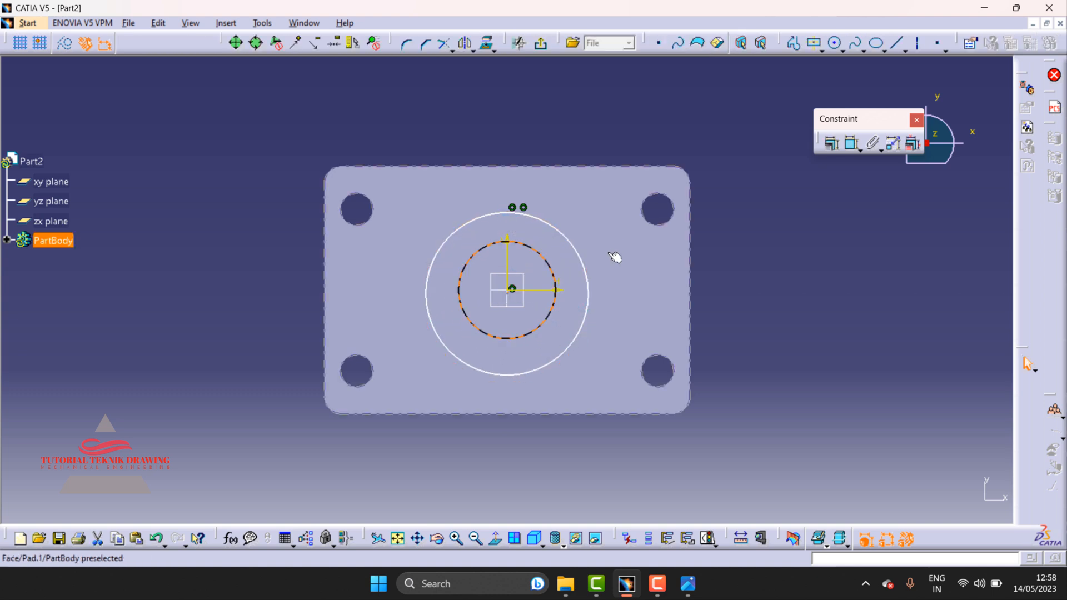
# - Delete the off-centre outer circle and redraw it about 150 mm in diameter, centred on the sketch origin
pyautogui.rightClick(586, 270)
pyautogui.click(598, 380)
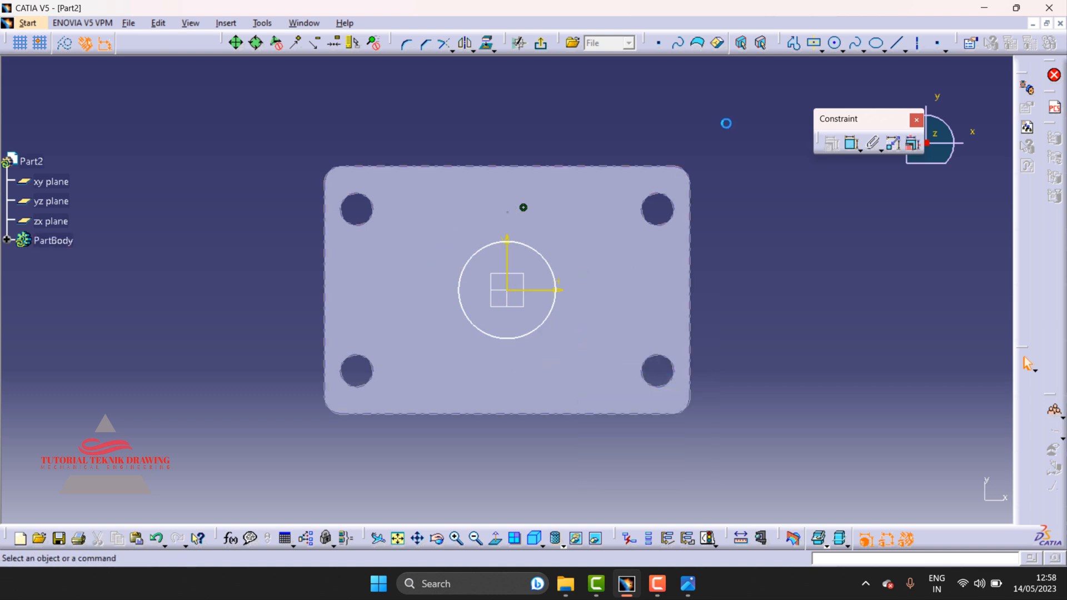
pyautogui.click(835, 45)
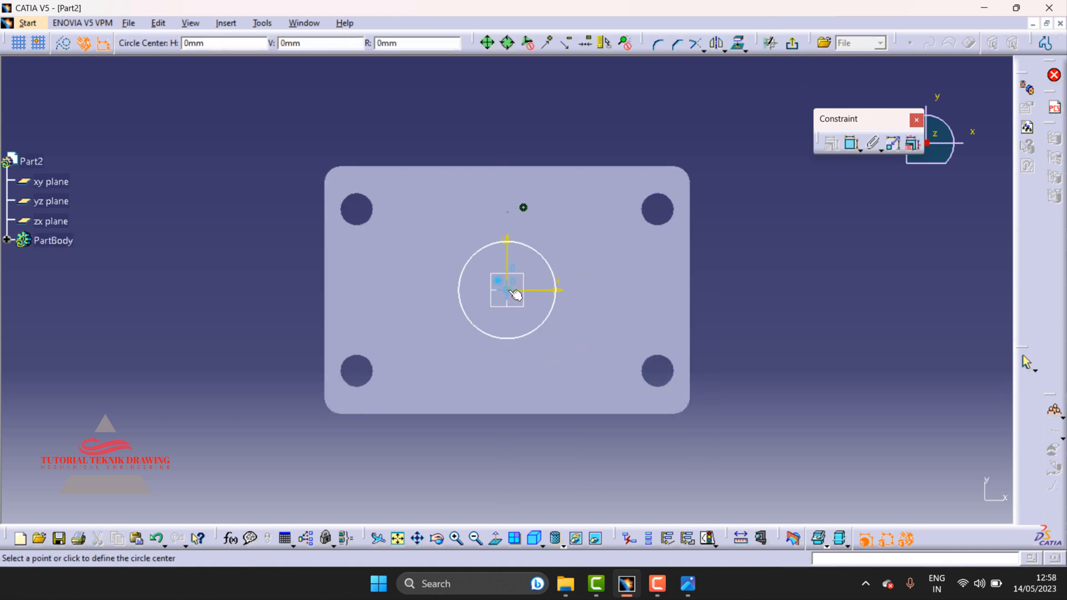
pyautogui.click(517, 294)
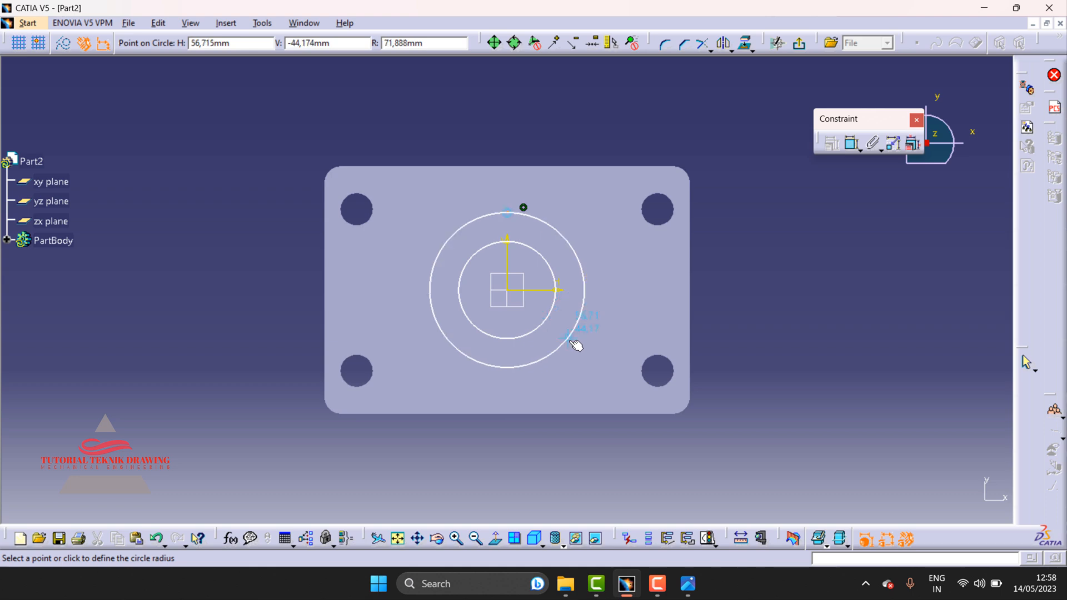
pyautogui.click(569, 341)
pyautogui.click(762, 307)
# - Check the boss diameters in the reference drawing and constrain the outer circle's diameter to 120 mm
pyautogui.click(690, 585)
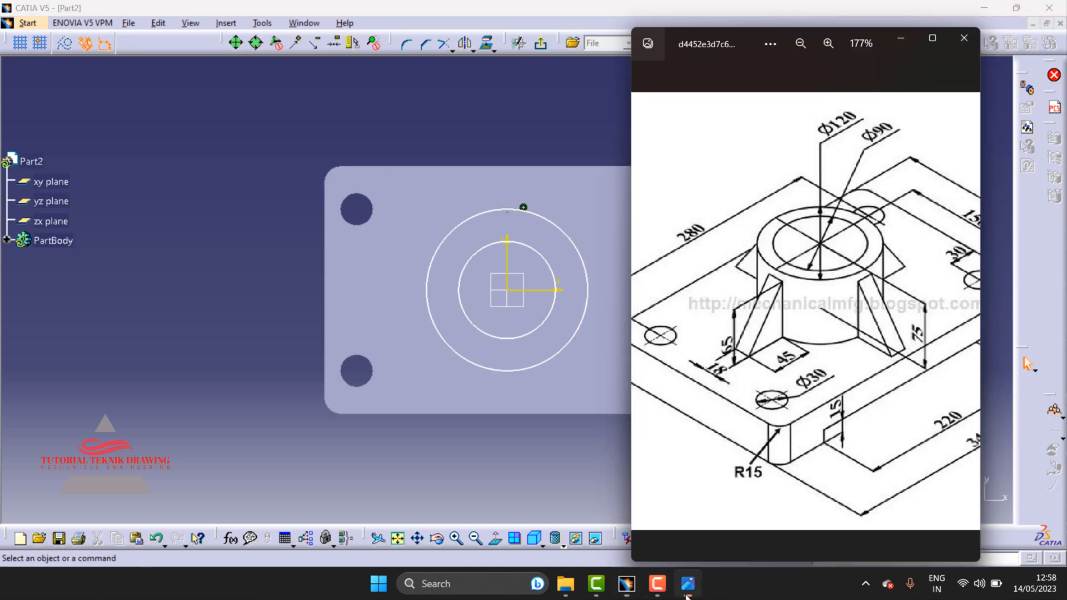
pyautogui.click(897, 51)
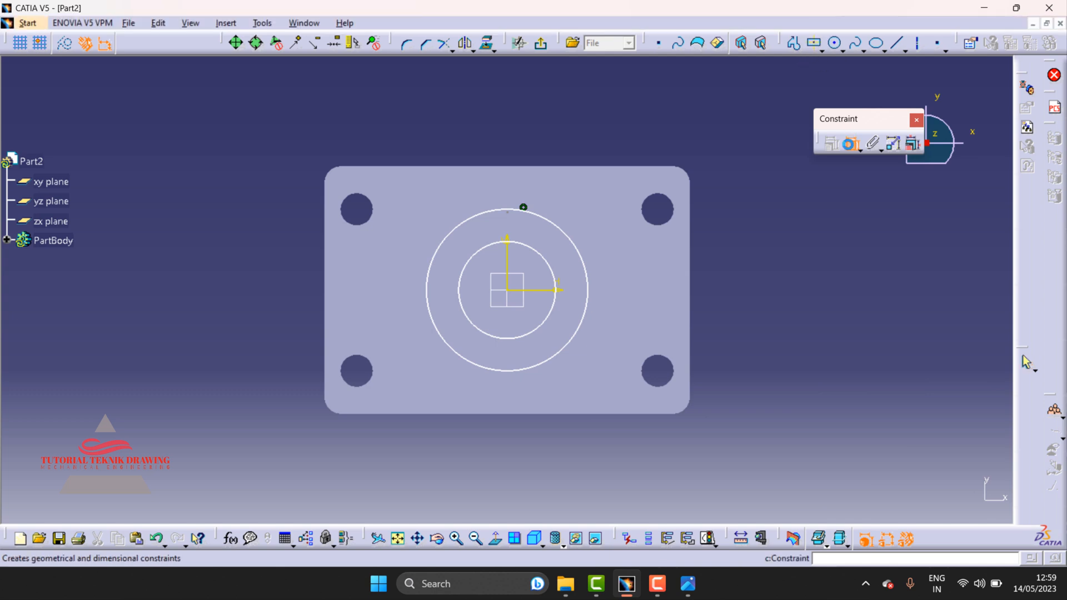
pyautogui.click(851, 143)
pyautogui.click(566, 232)
pyautogui.click(566, 135)
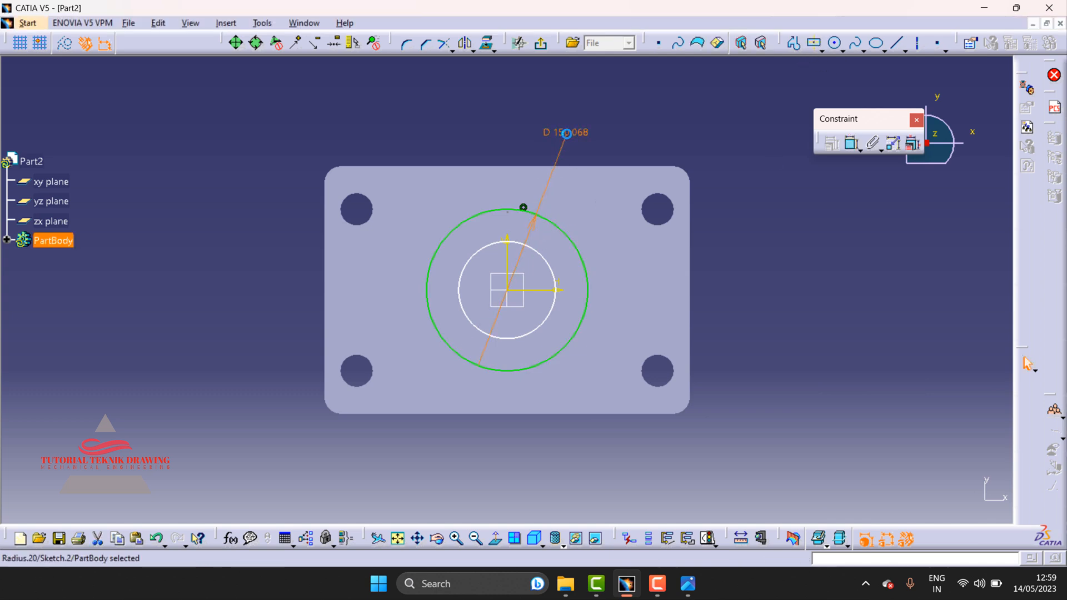
pyautogui.doubleClick(568, 133)
pyautogui.write('120')
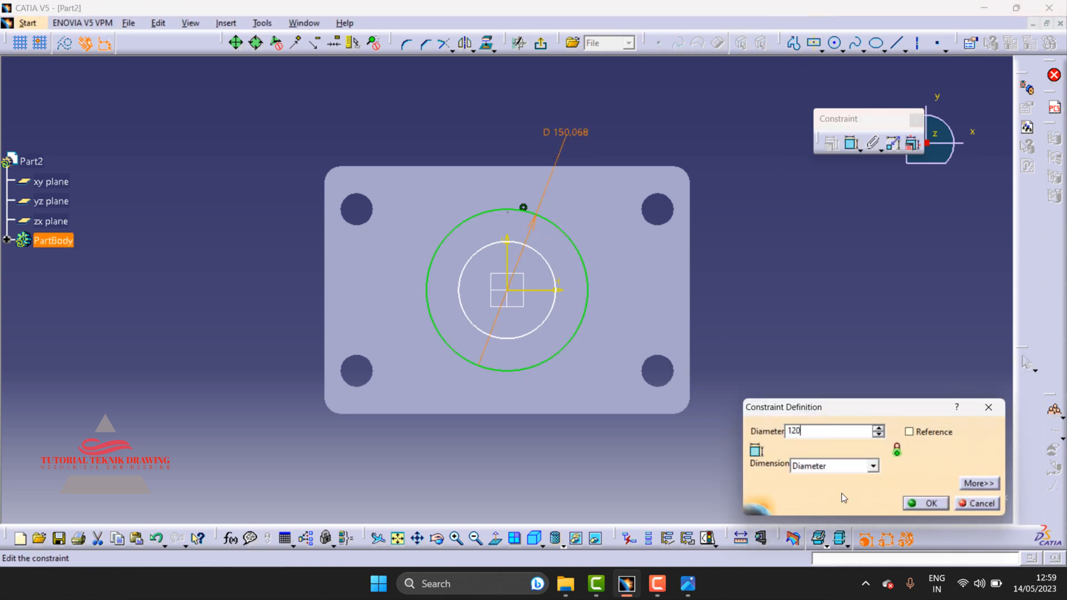
pyautogui.click(916, 504)
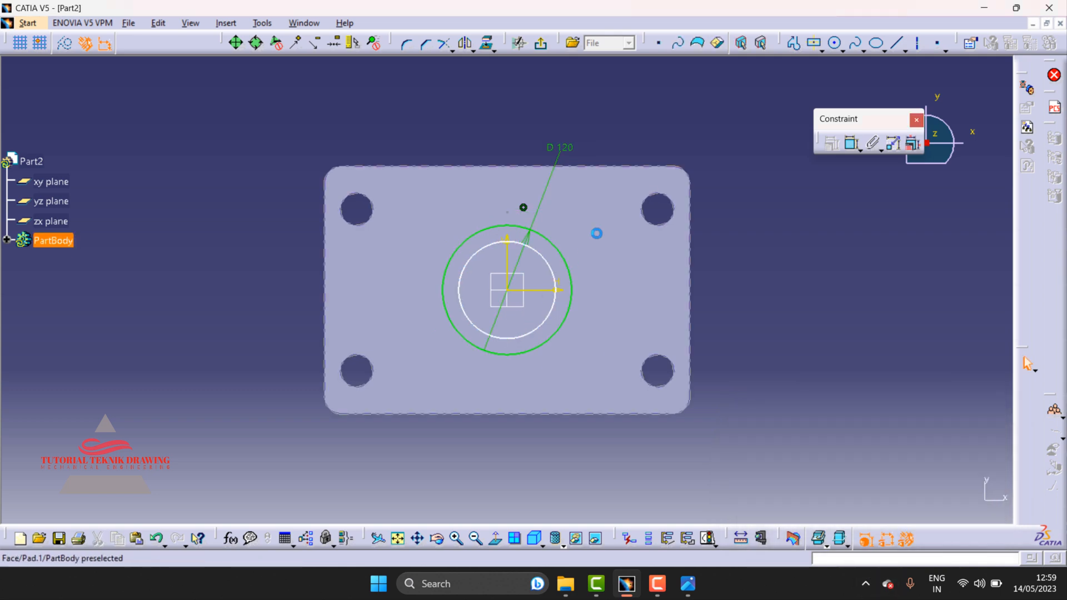
# - Check the bore diameter in the reference drawing and constrain the inner circle's diameter to 90 mm
pyautogui.click(688, 584)
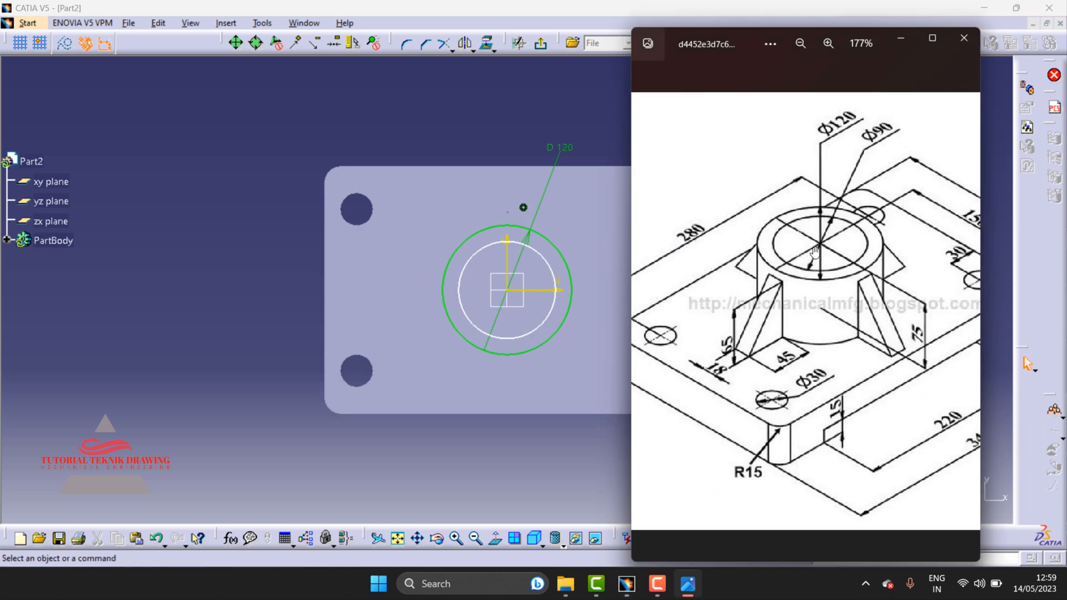
pyautogui.click(900, 38)
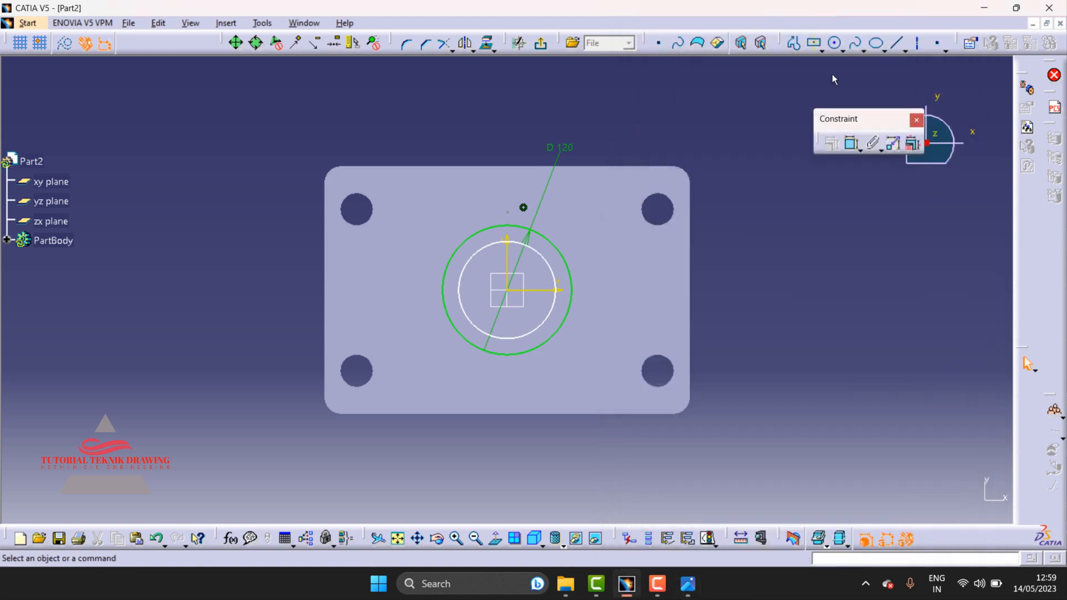
pyautogui.click(851, 146)
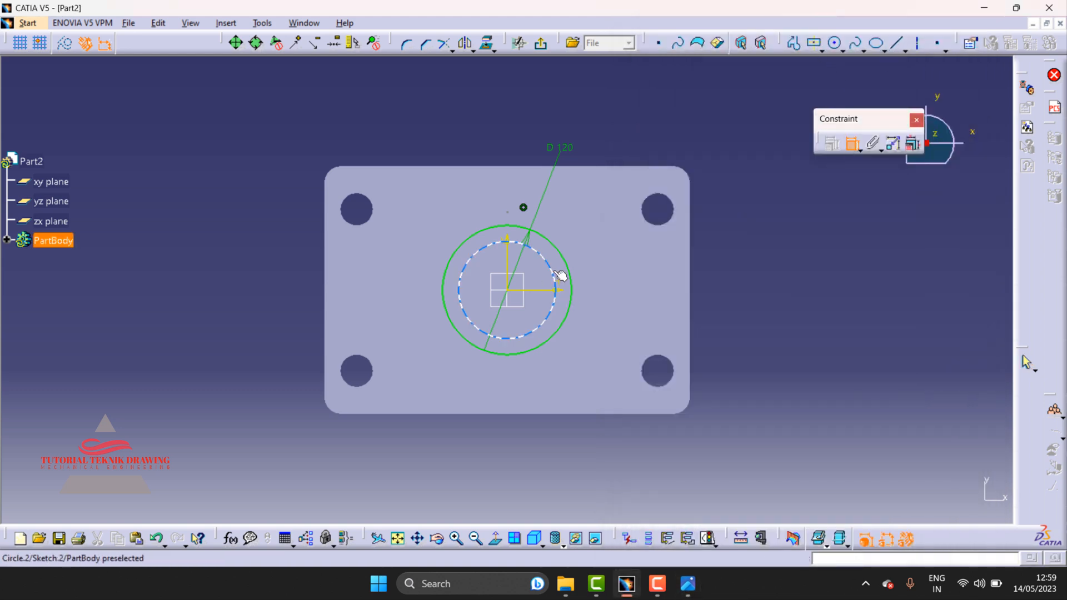
pyautogui.click(555, 280)
pyautogui.doubleClick(609, 272)
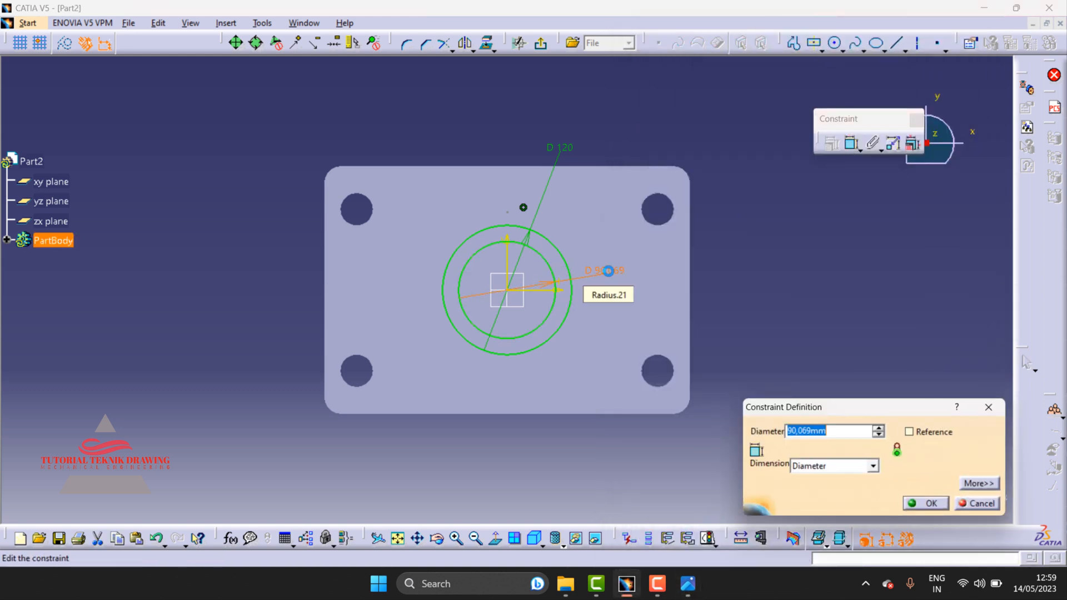
pyautogui.write('90')
pyautogui.click(925, 504)
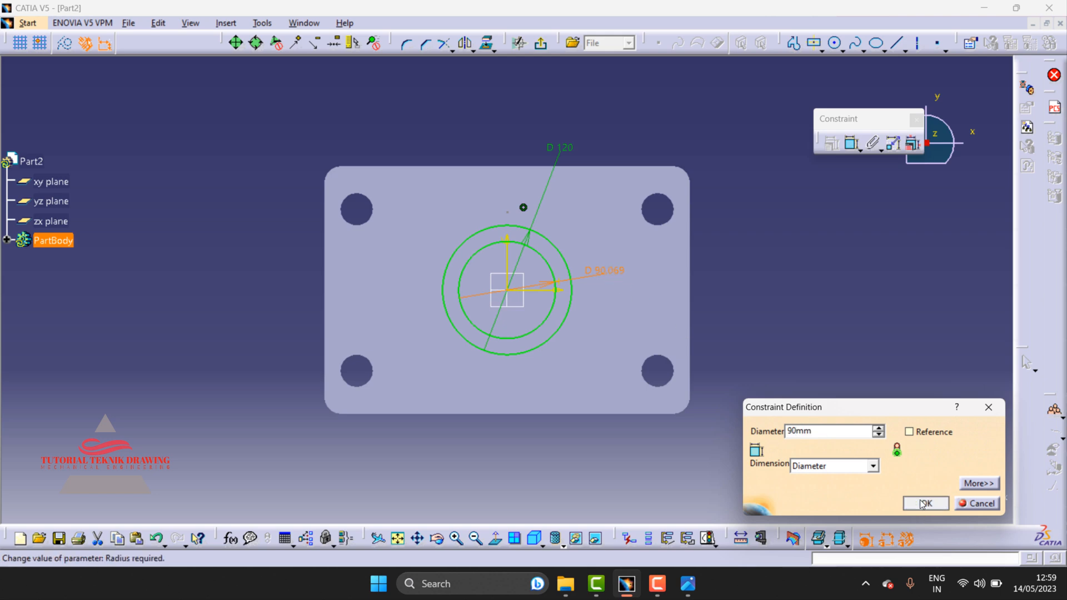
pyautogui.click(882, 432)
# - Exit the sketch, check the boss height in the reference drawing, and pad the ring profile 75 mm
pyautogui.click(687, 584)
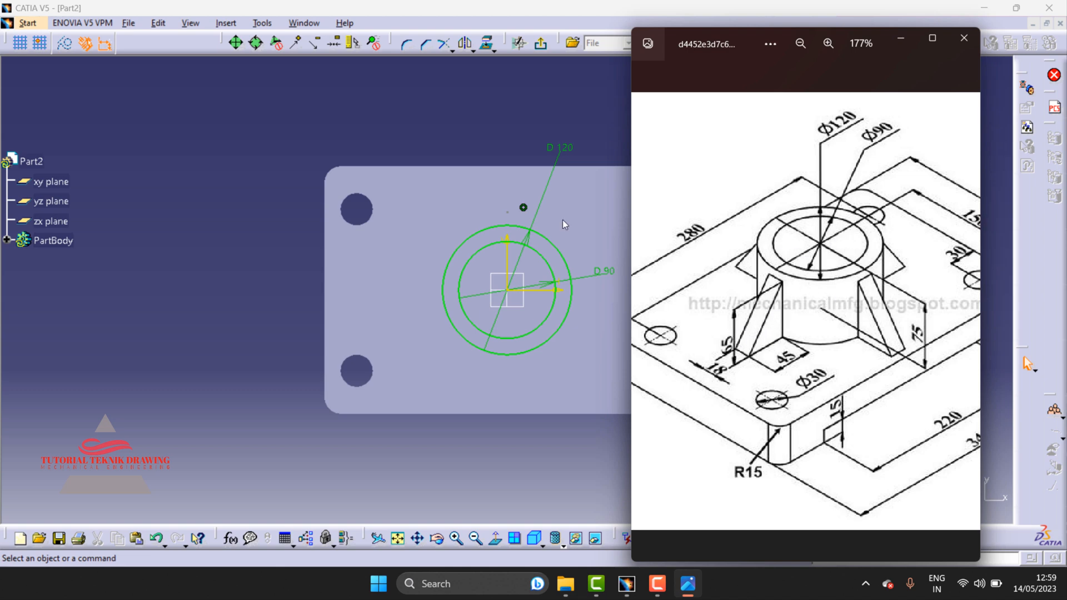
pyautogui.click(496, 119)
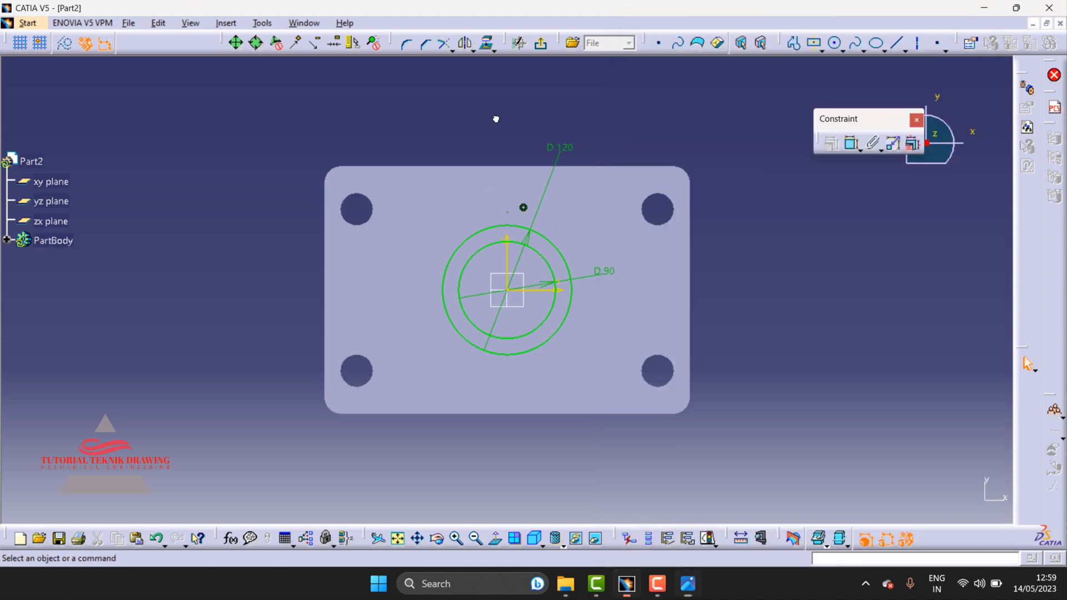
pyautogui.click(542, 45)
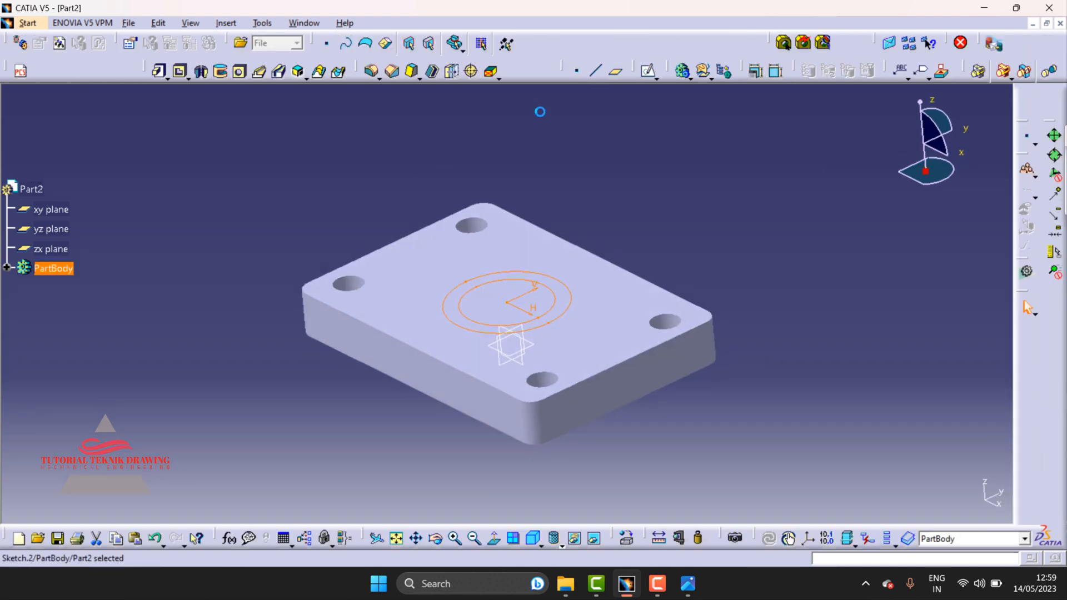
pyautogui.click(159, 70)
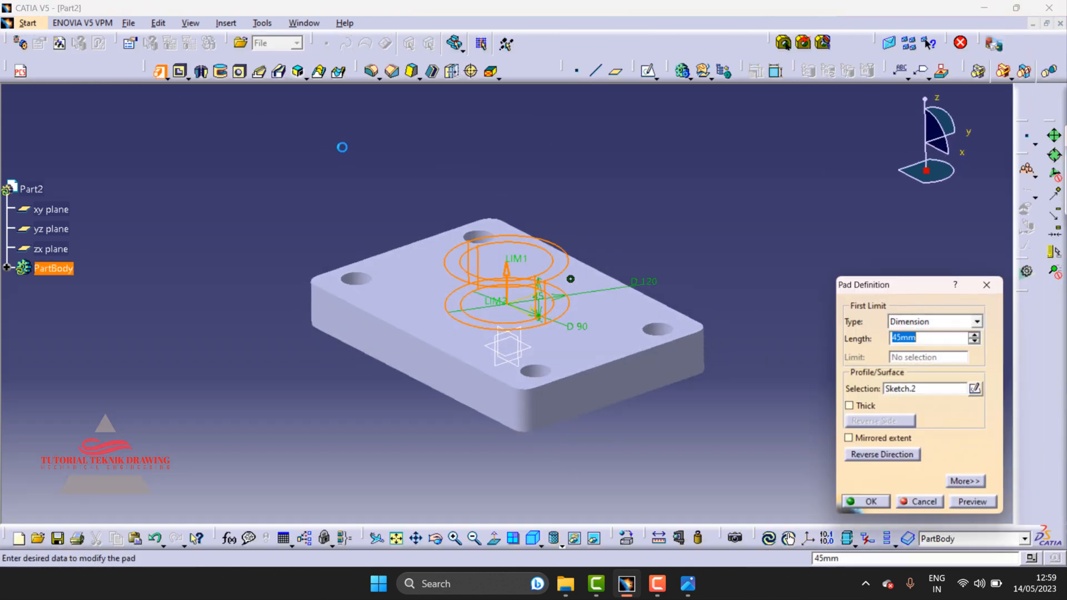
pyautogui.click(689, 593)
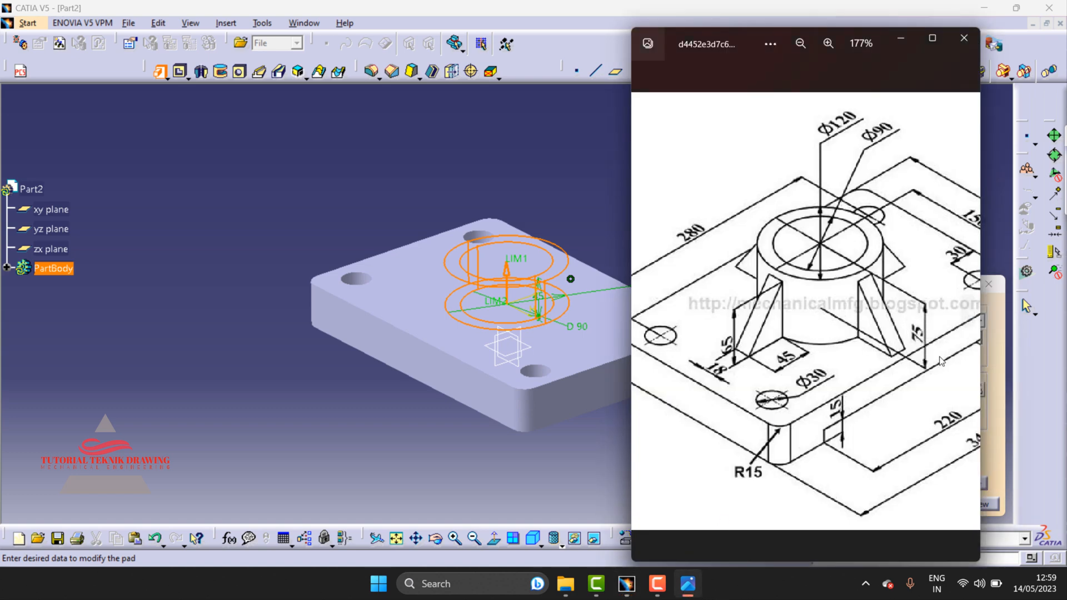
pyautogui.click(900, 39)
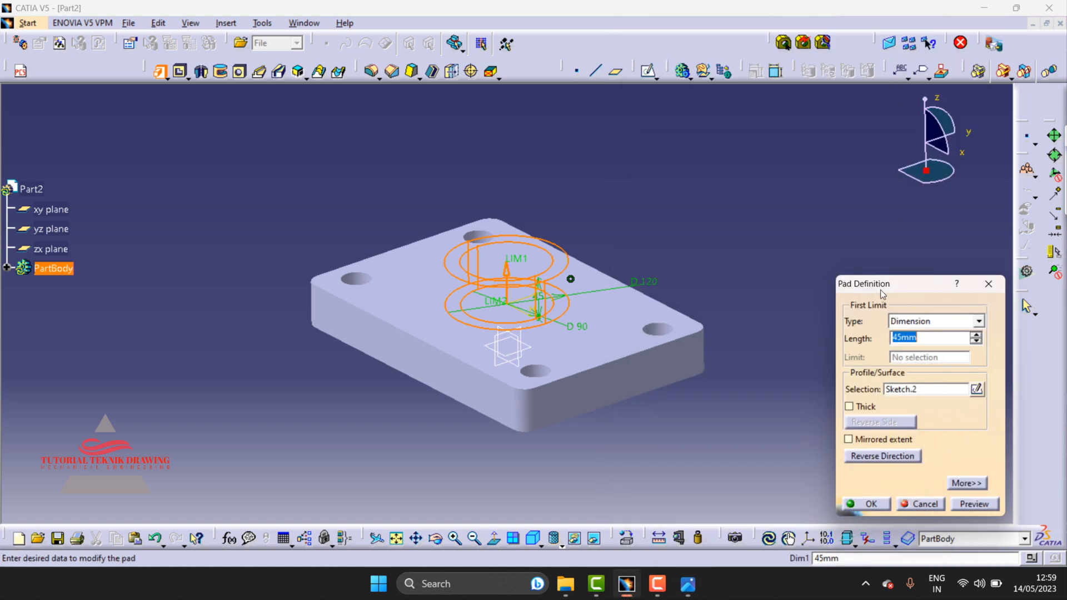
pyautogui.write('75')
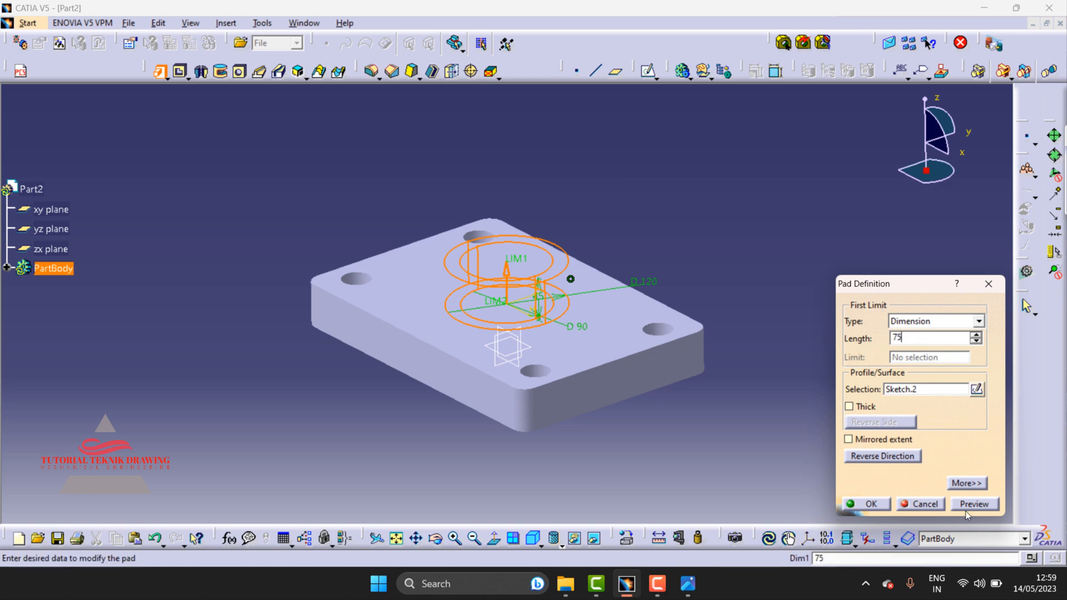
pyautogui.click(871, 504)
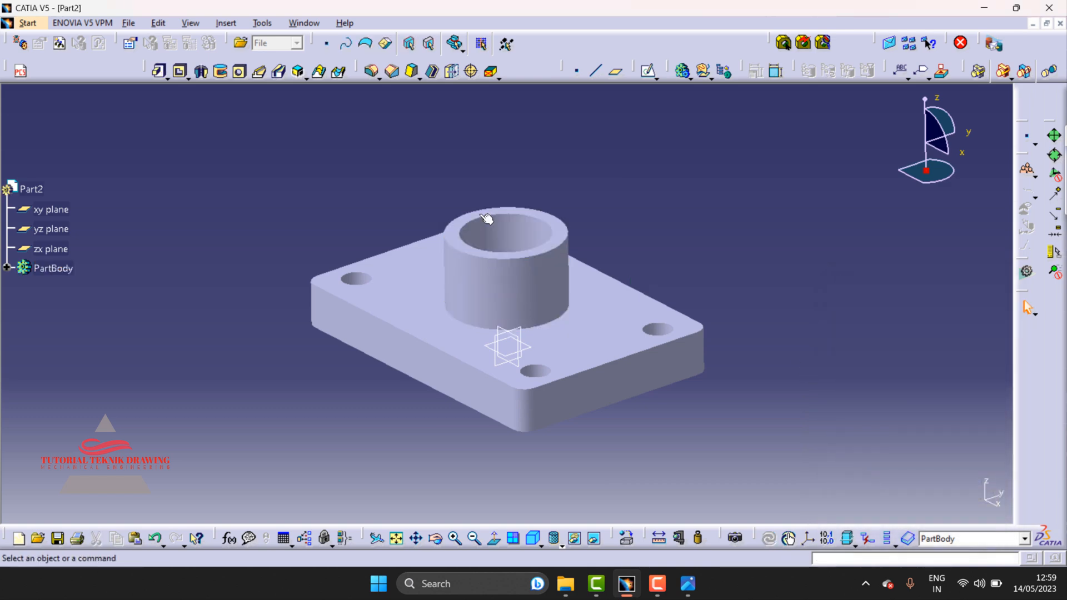
# - Examine the reference drawing for the dimensions of the triangular ribs around the boss
pyautogui.click(687, 584)
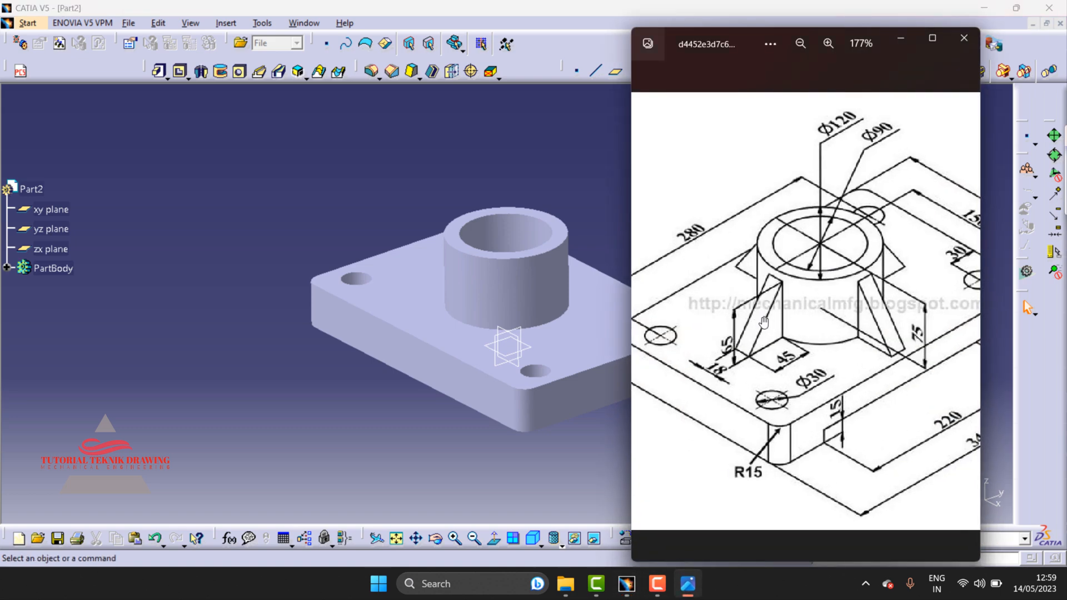
pyautogui.click(488, 424)
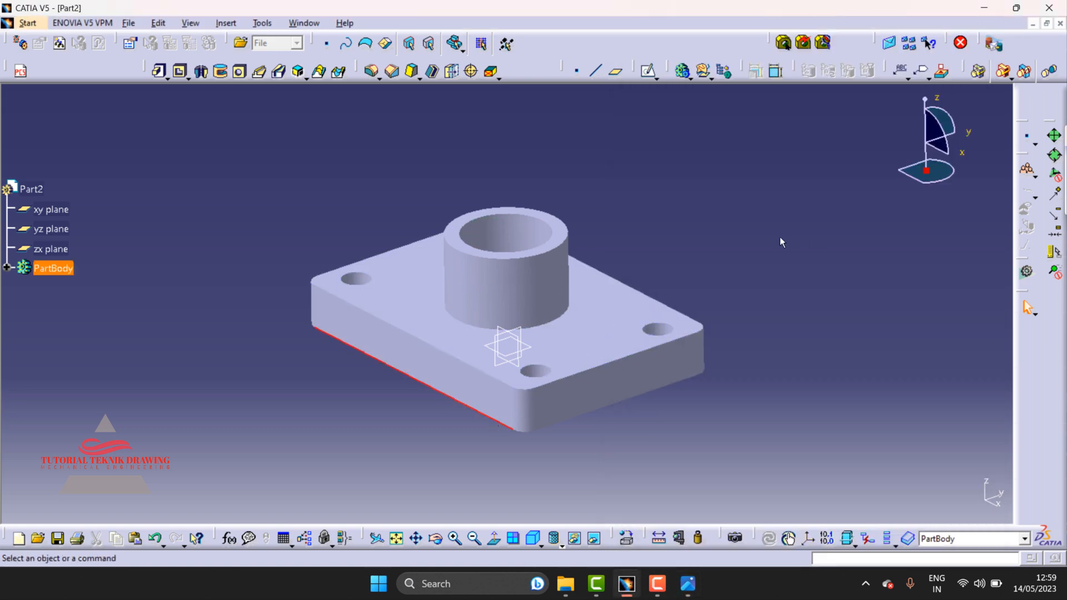
pyautogui.click(610, 312)
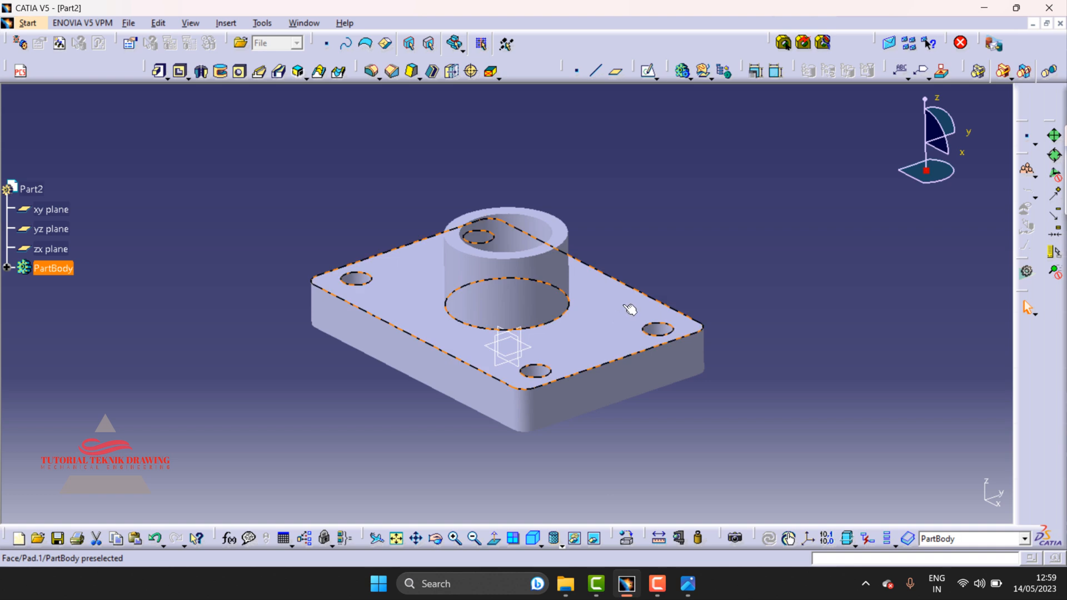
# - Start a sketch on the base plate's upper face and project the boss's outer circular edge into it
pyautogui.click(648, 70)
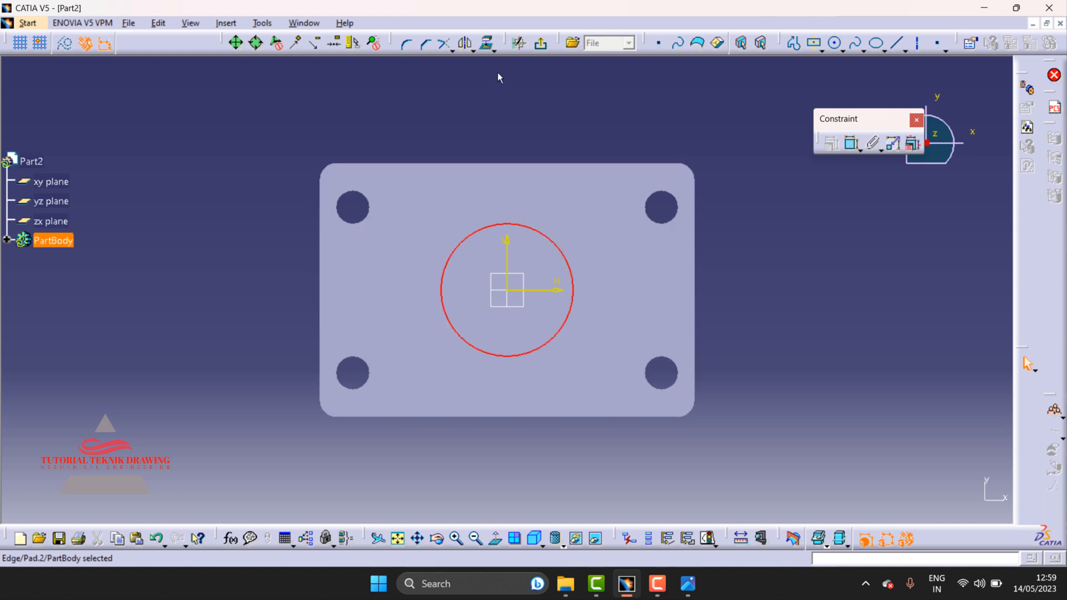
pyautogui.click(488, 44)
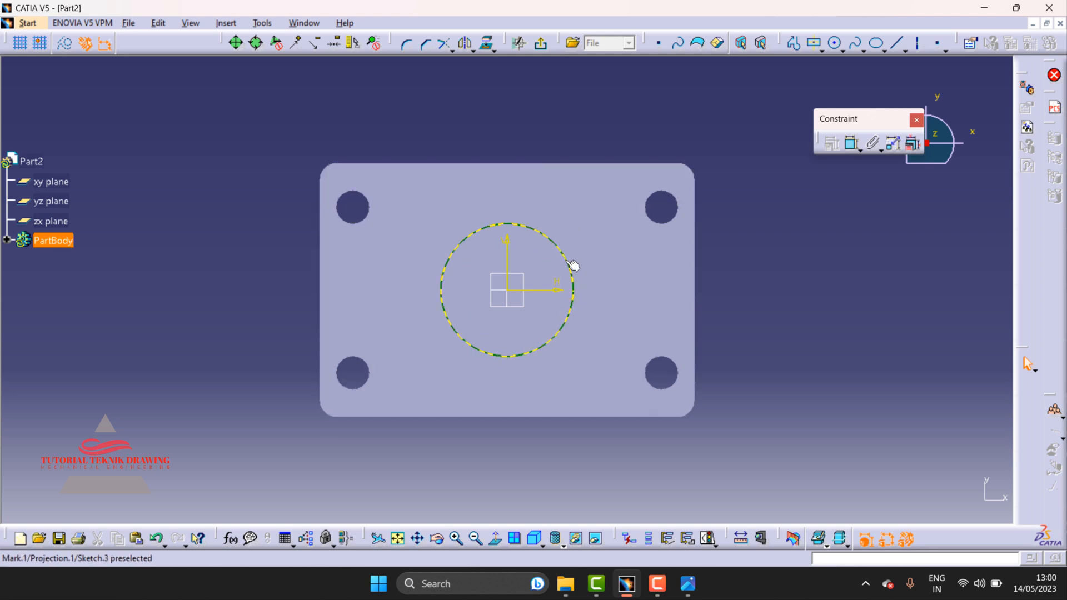
pyautogui.click(549, 127)
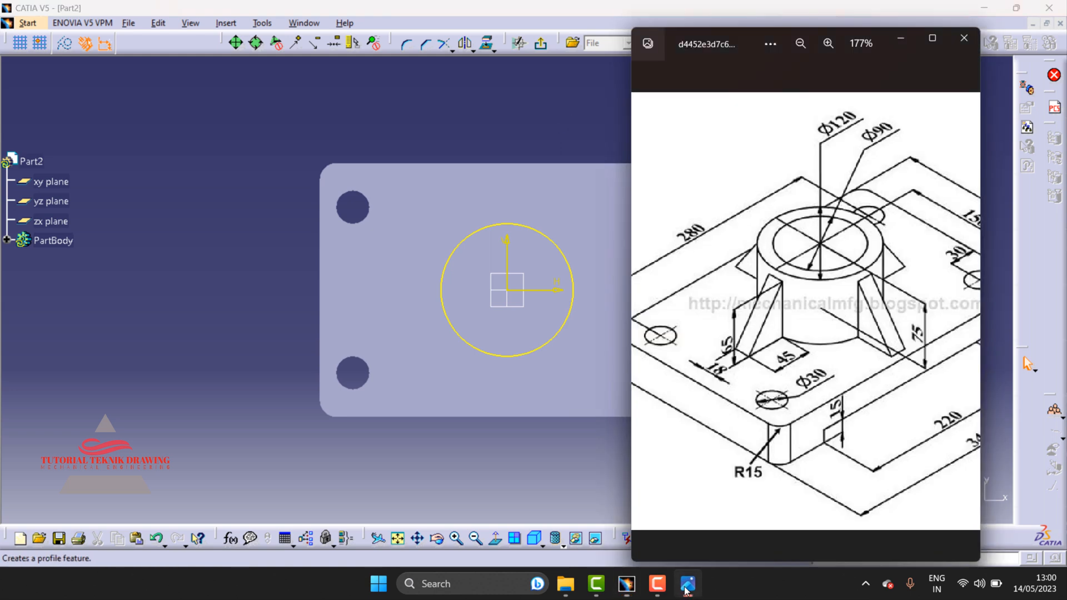
# - Check the ribs in the reference drawing and sketch a centred rectangle on the horizontal axis, about 81 mm from the origin, crossing the boss circle
pyautogui.click(687, 583)
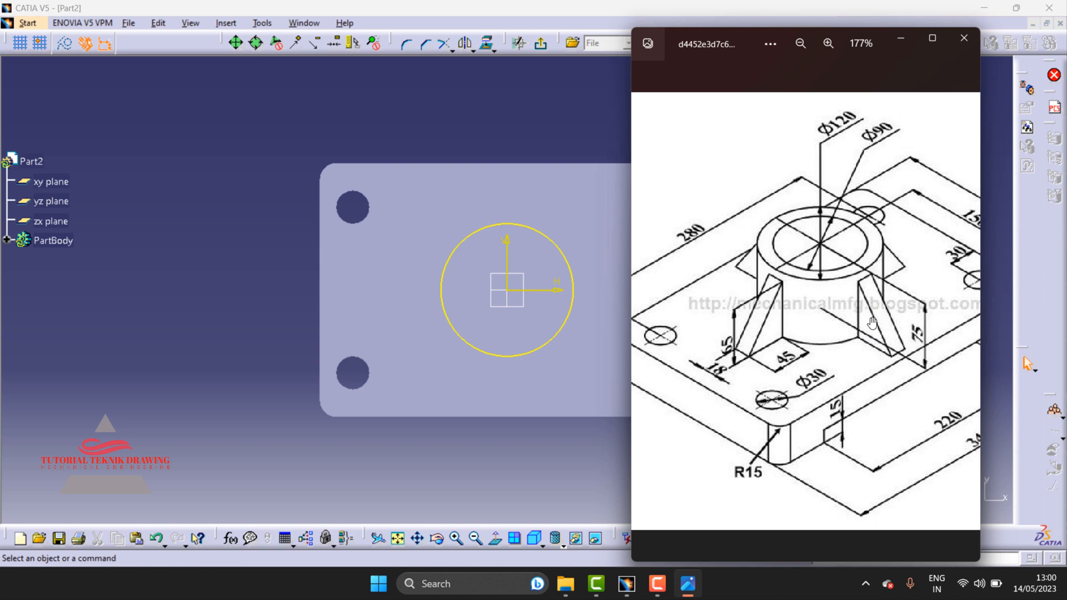
pyautogui.click(900, 49)
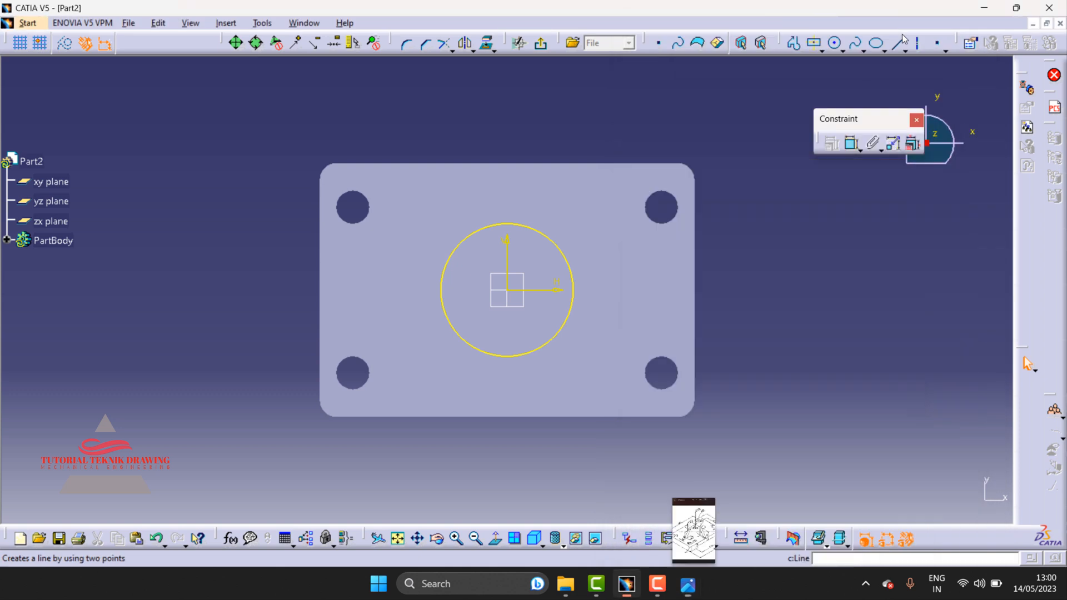
pyautogui.click(822, 53)
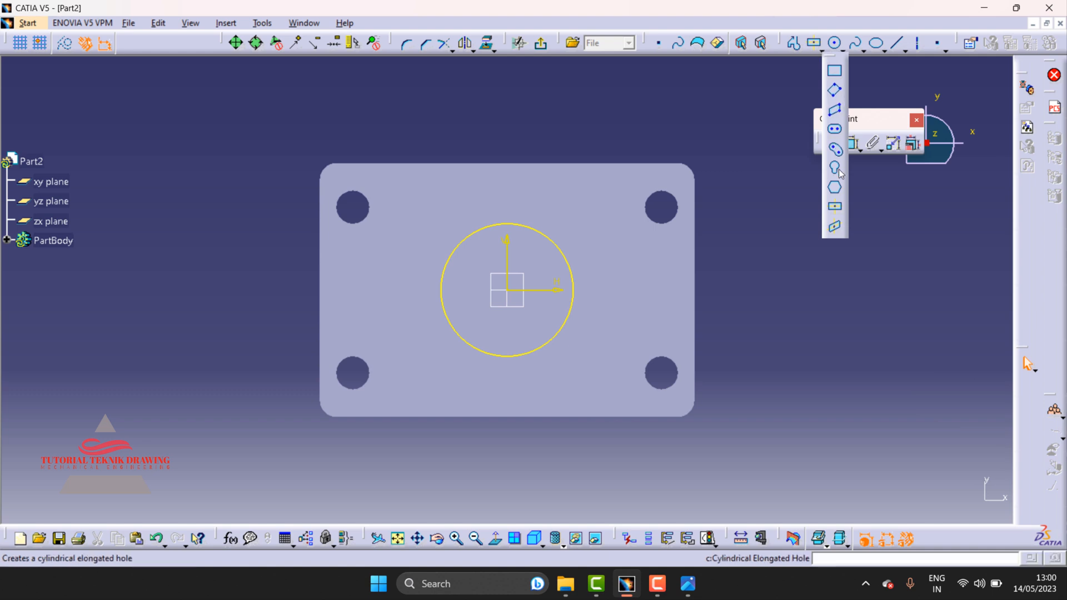
pyautogui.click(835, 214)
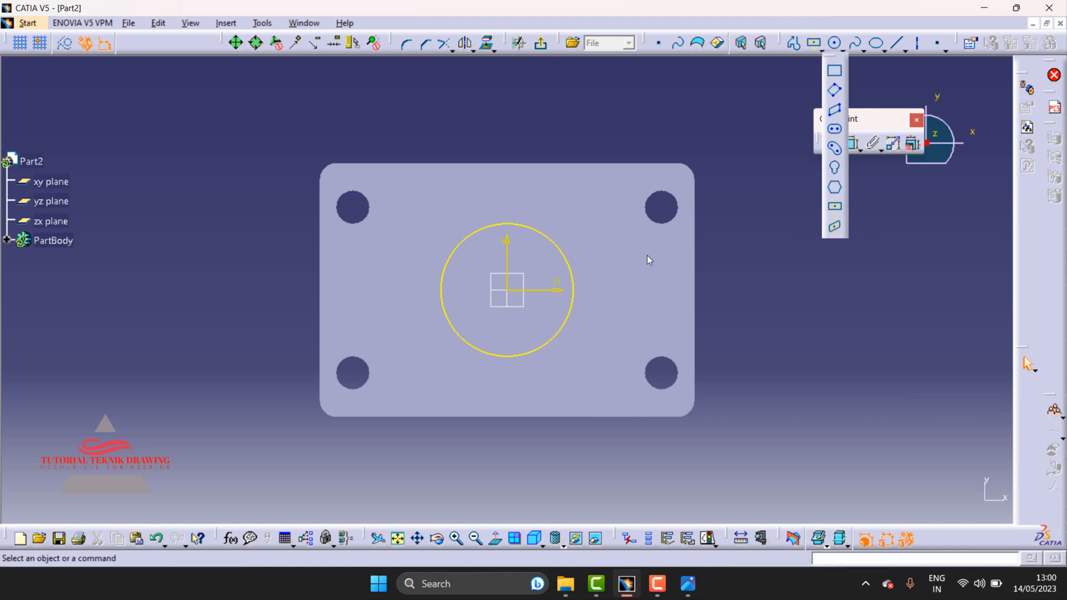
pyautogui.click(597, 289)
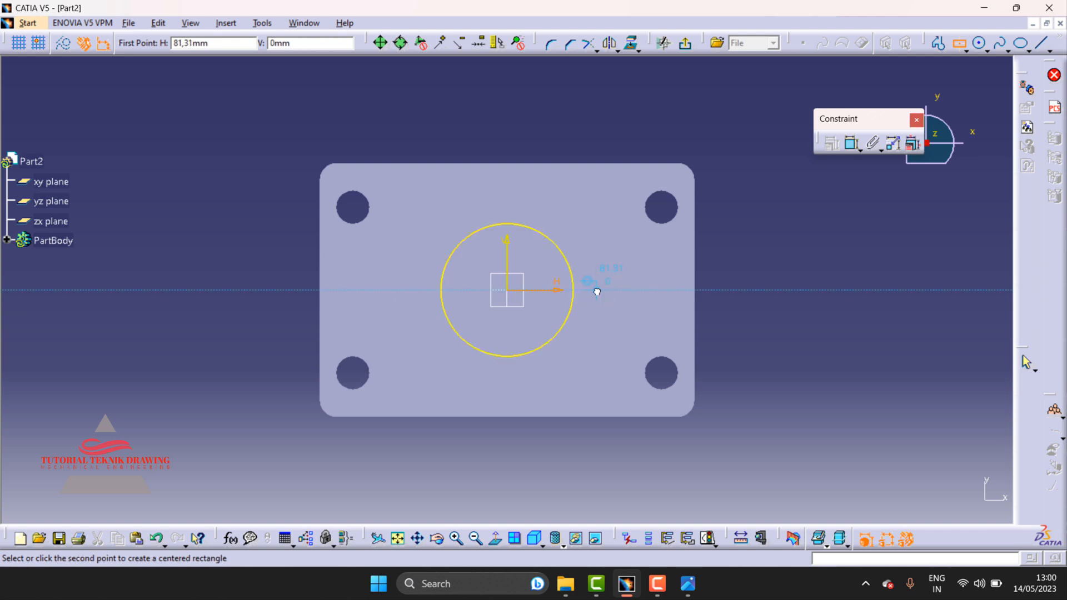
pyautogui.doubleClick(549, 275)
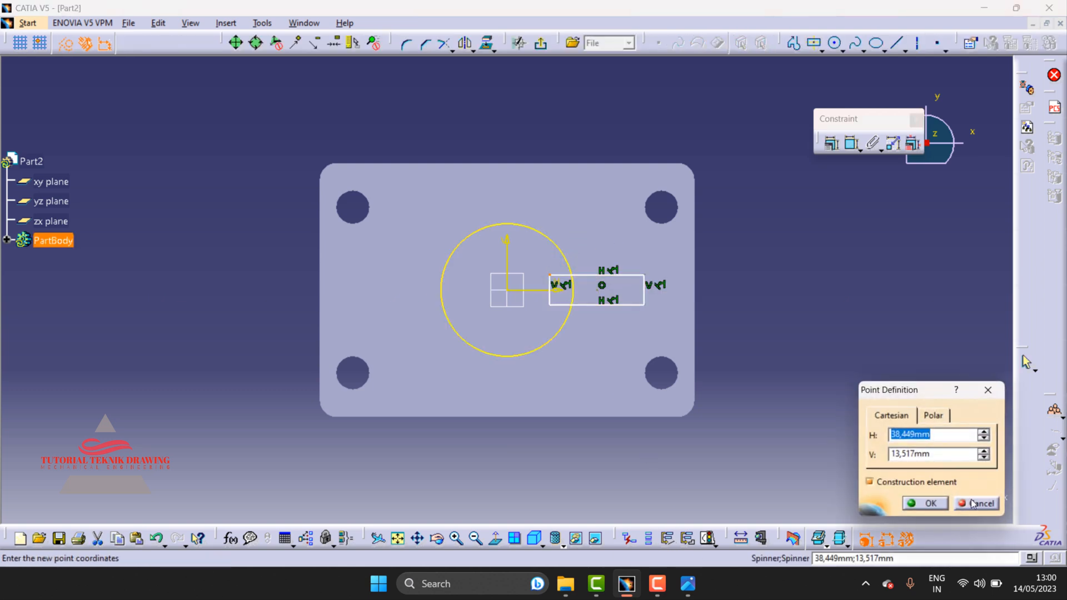
pyautogui.click(926, 504)
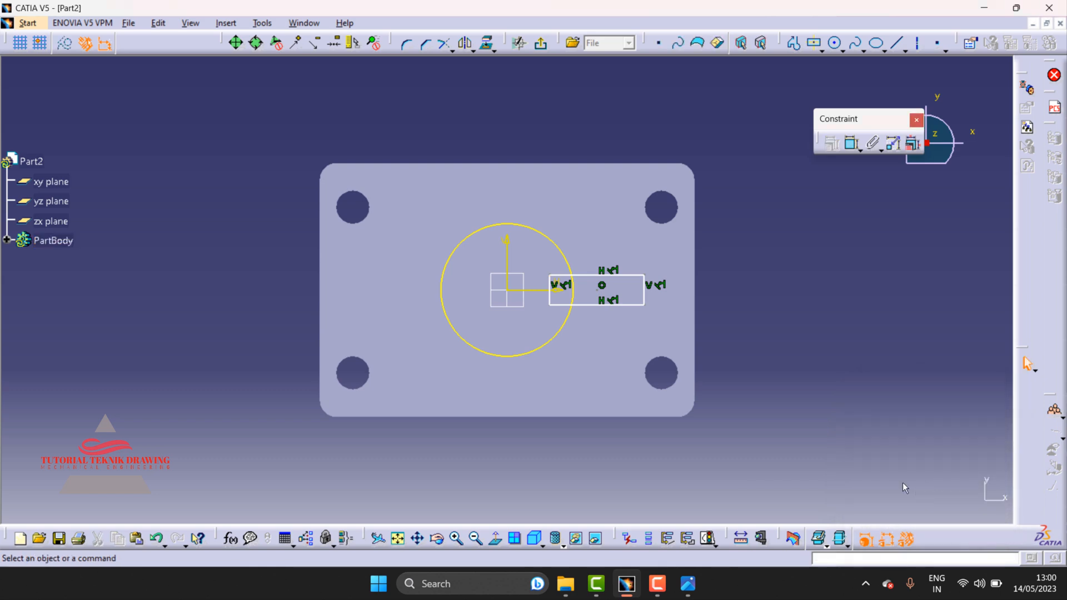
# - Recheck the rib dimensions in the reference drawing and remove the rectangle's lines inside the boss circle with Quick Trim and deletion
pyautogui.click(687, 582)
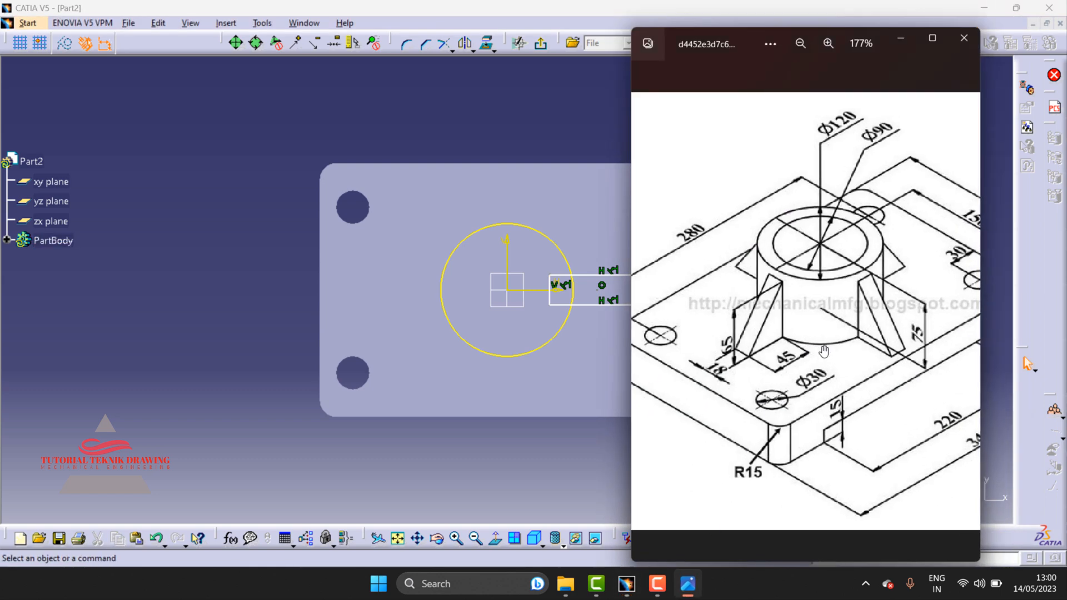
pyautogui.scroll(1, 754, 356)
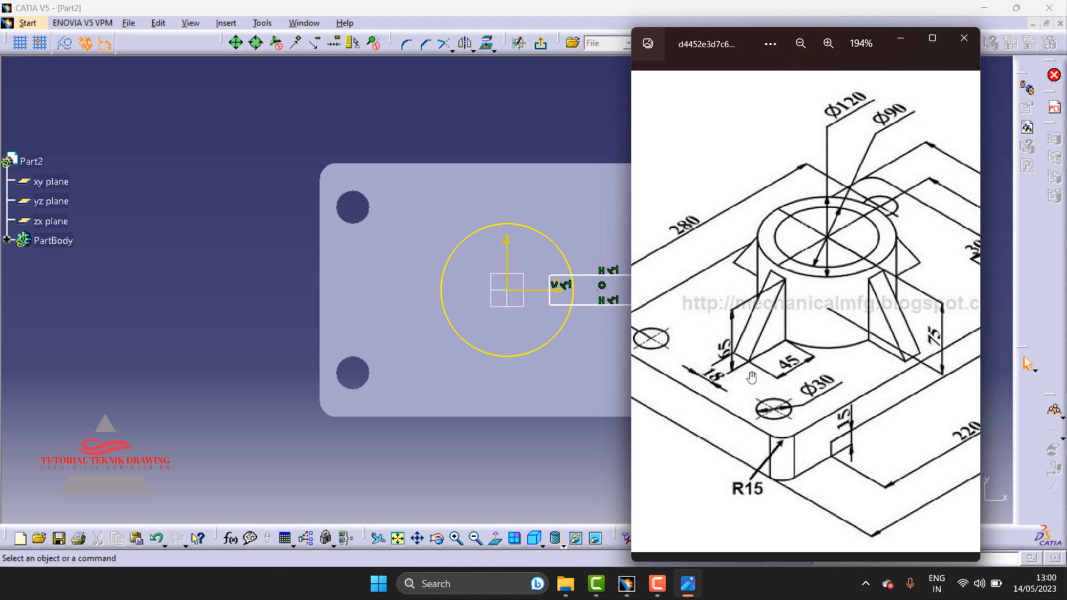
pyautogui.scroll(-1, 754, 377)
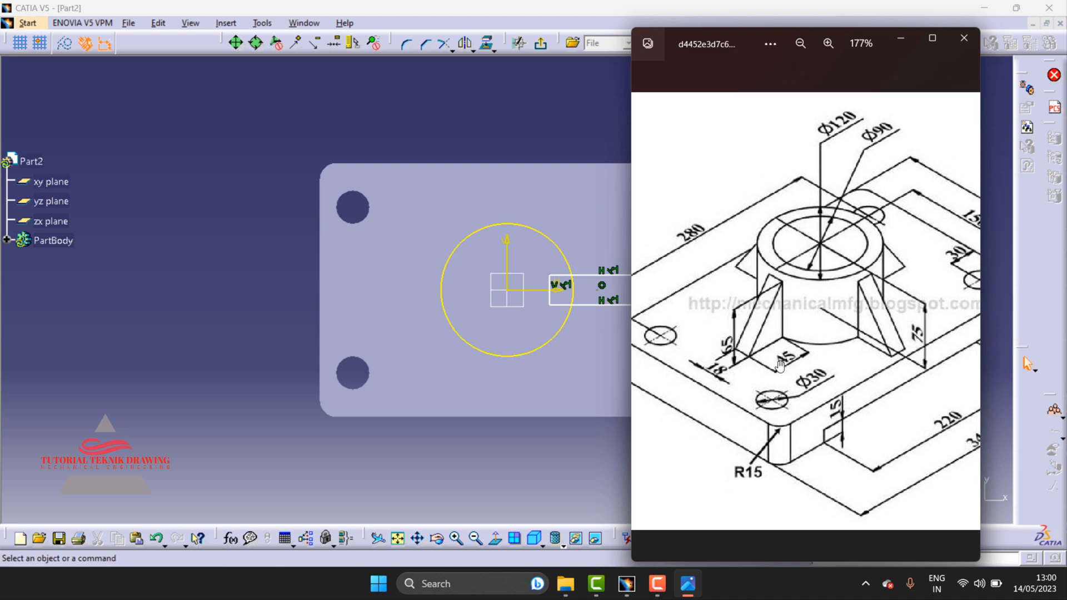
pyautogui.click(903, 39)
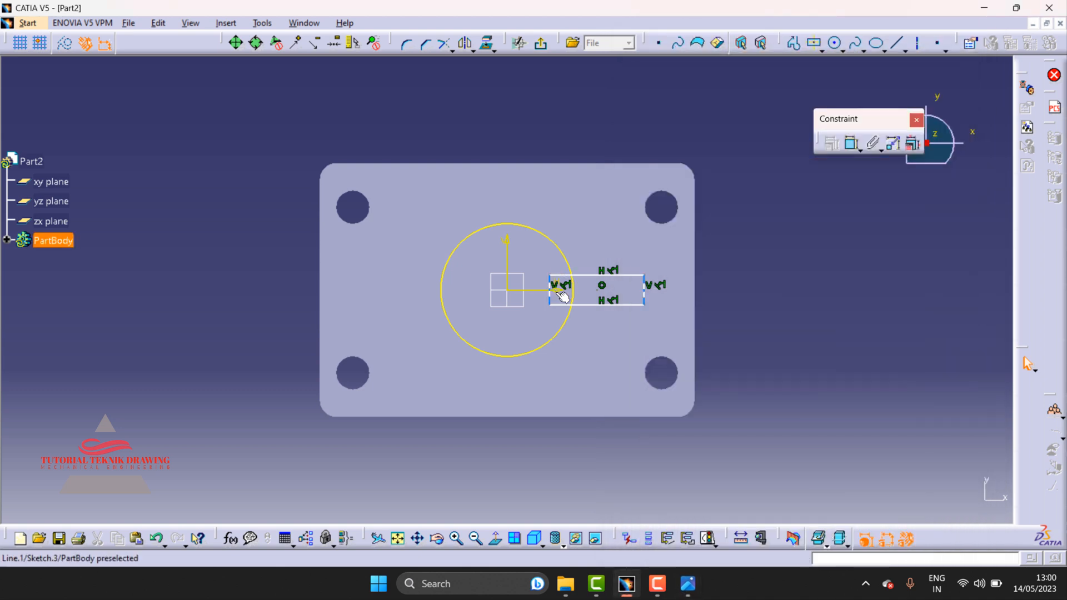
pyautogui.click(452, 51)
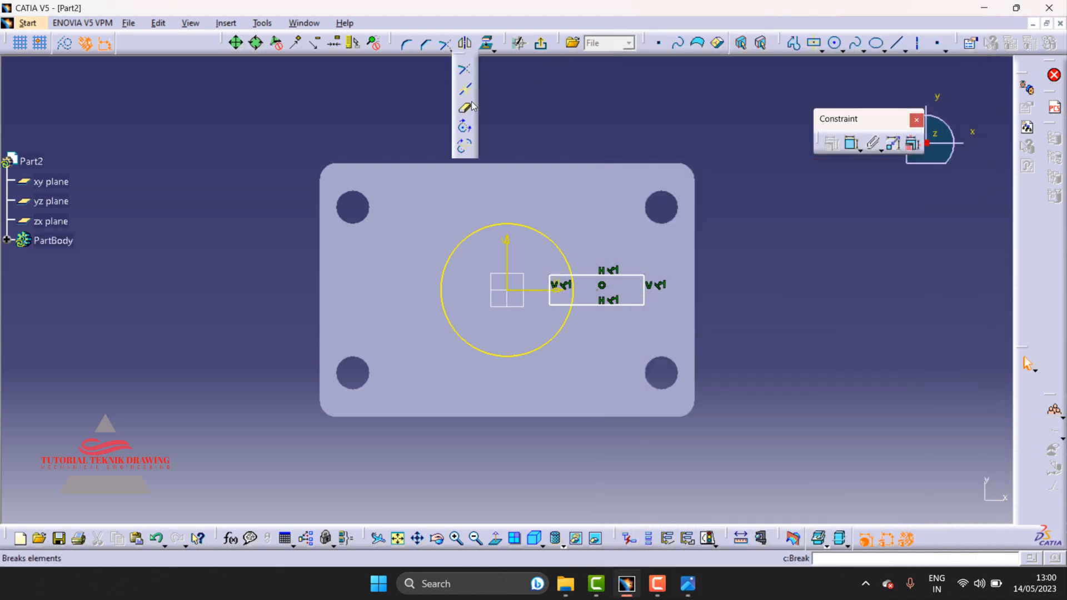
pyautogui.click(467, 113)
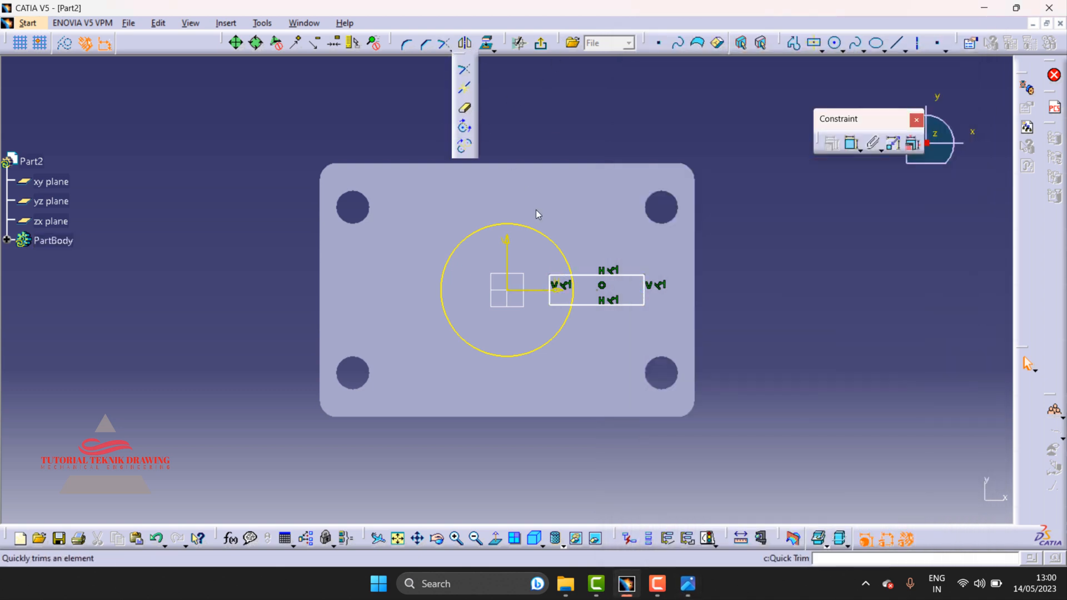
pyautogui.click(559, 278)
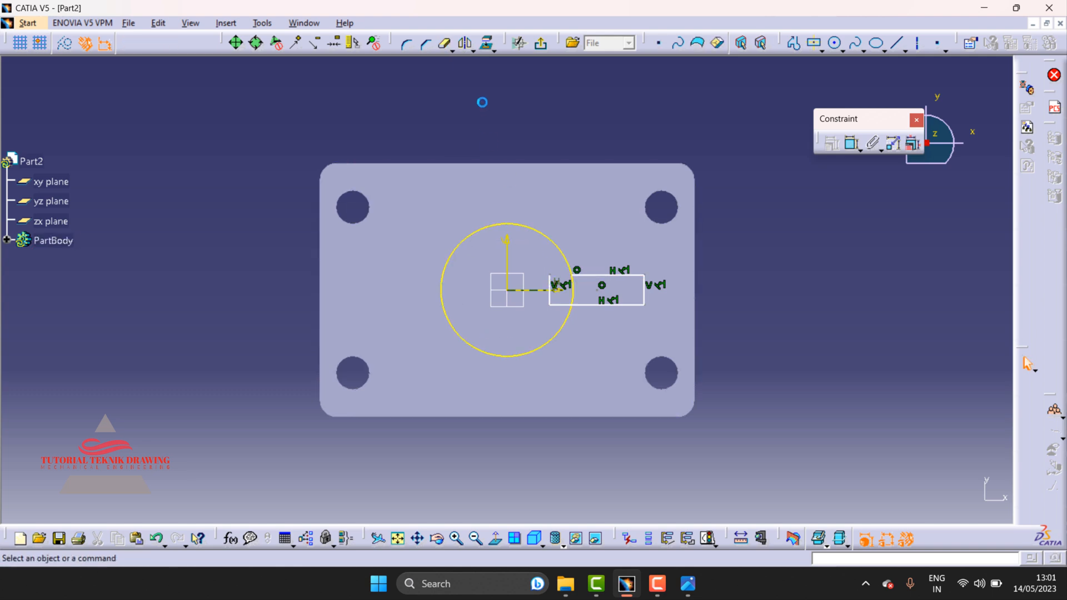
pyautogui.click(561, 305)
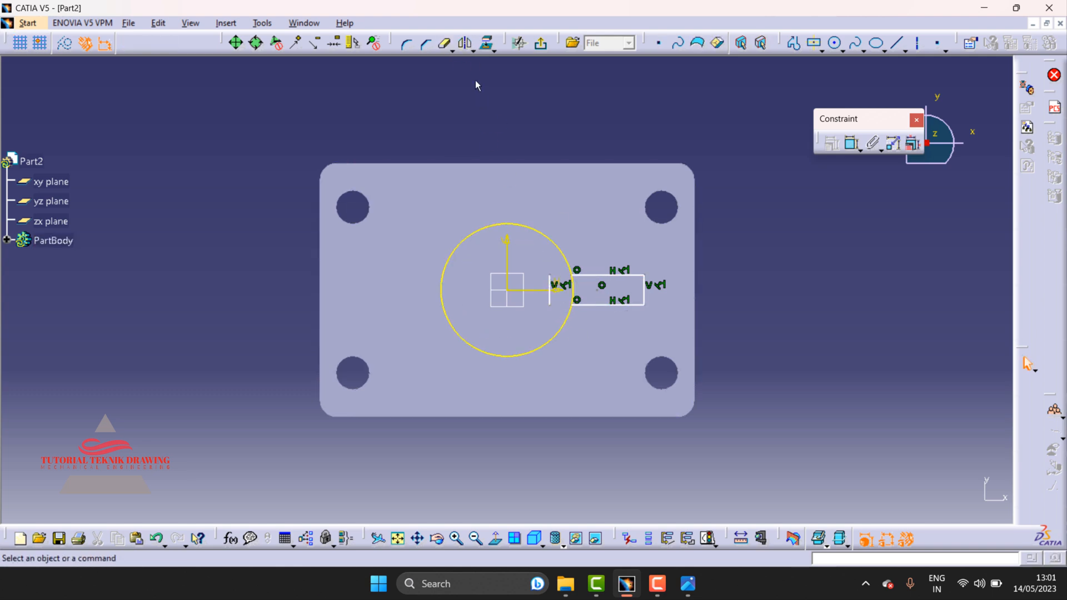
pyautogui.click(550, 294)
# - Check the rib length in the reference drawing and constrain the distance from the boss circle to the rectangle's outer edge to 45 mm
pyautogui.click(688, 584)
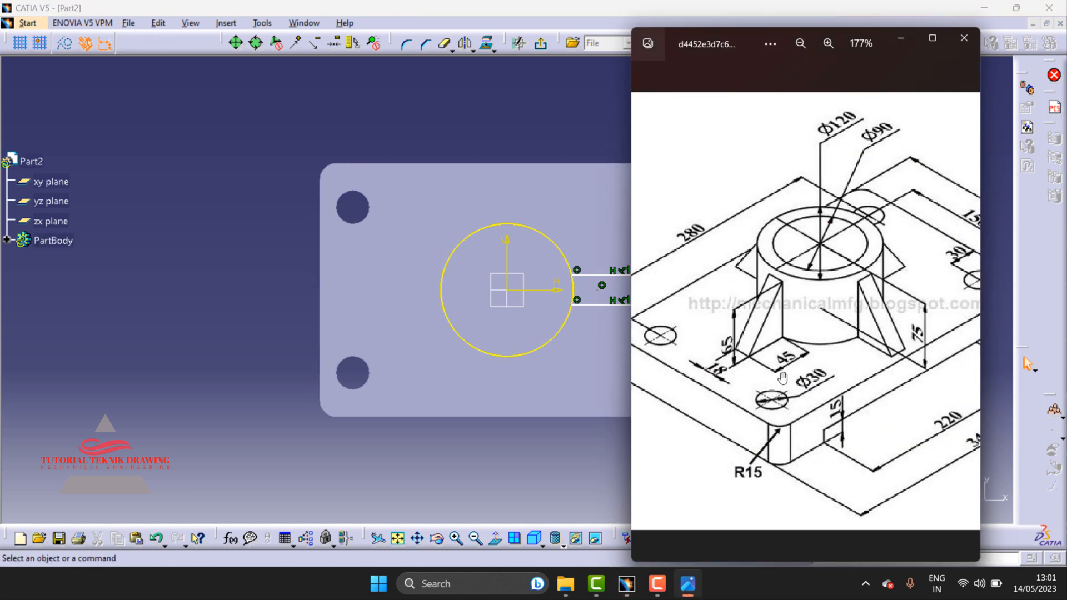
pyautogui.click(900, 38)
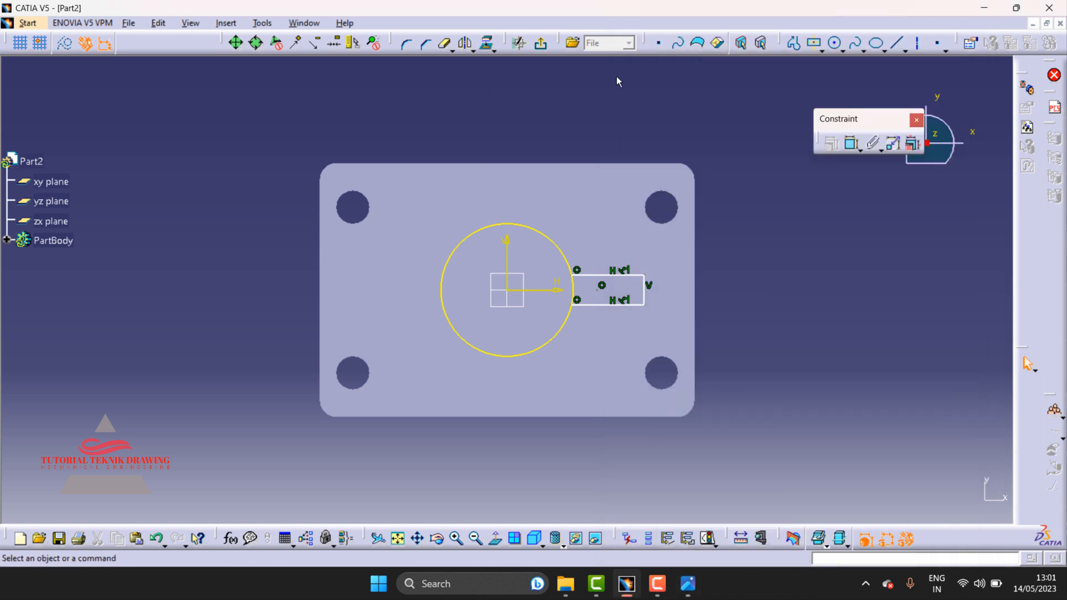
pyautogui.click(851, 144)
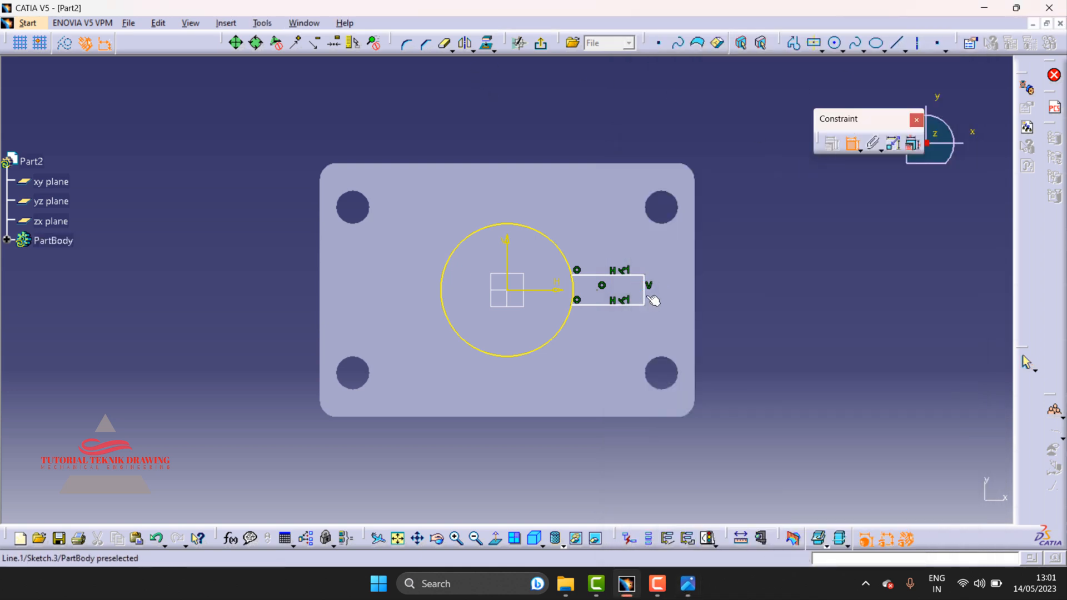
pyautogui.click(651, 298)
pyautogui.click(572, 303)
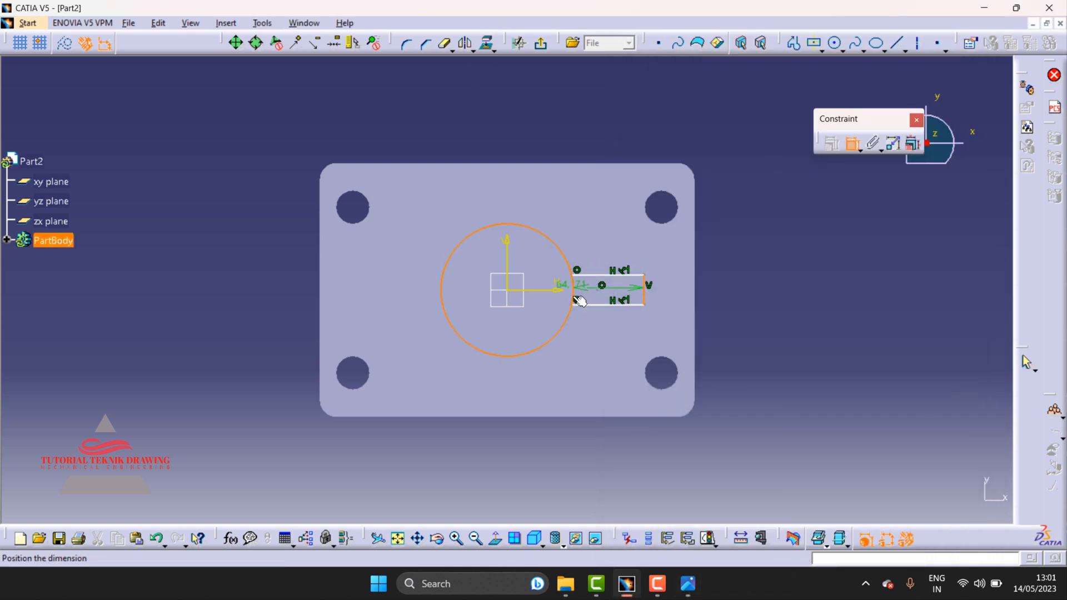
pyautogui.click(607, 343)
pyautogui.doubleClick(597, 334)
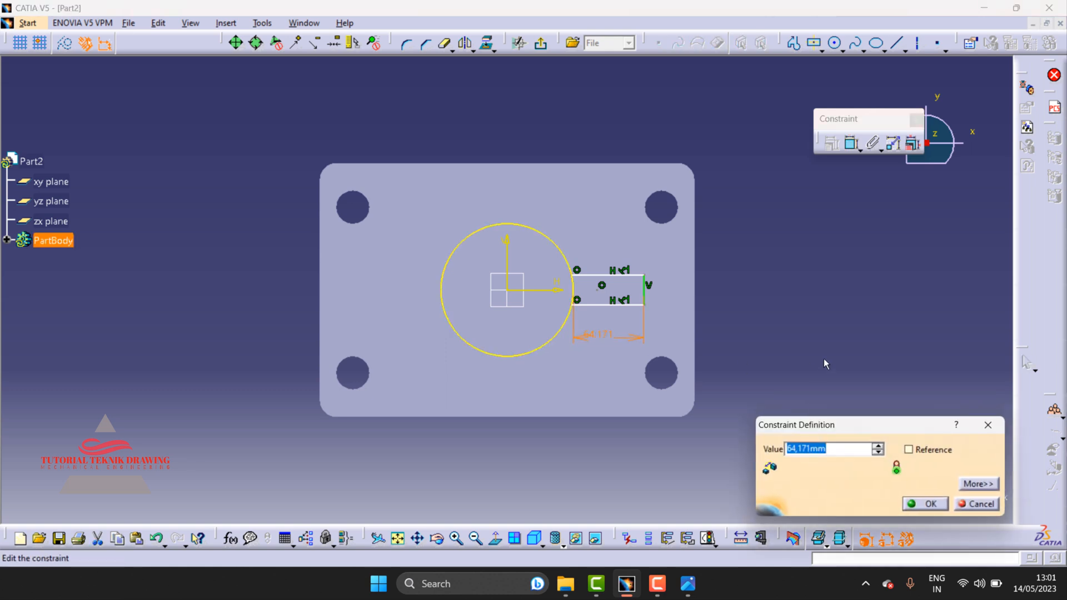
pyautogui.write('45')
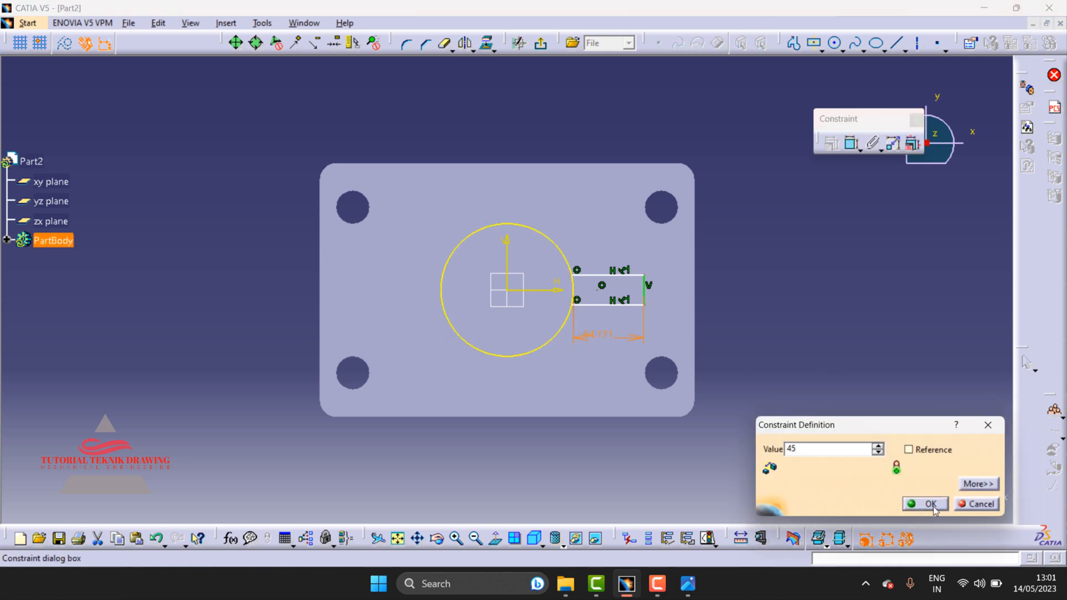
pyautogui.click(939, 505)
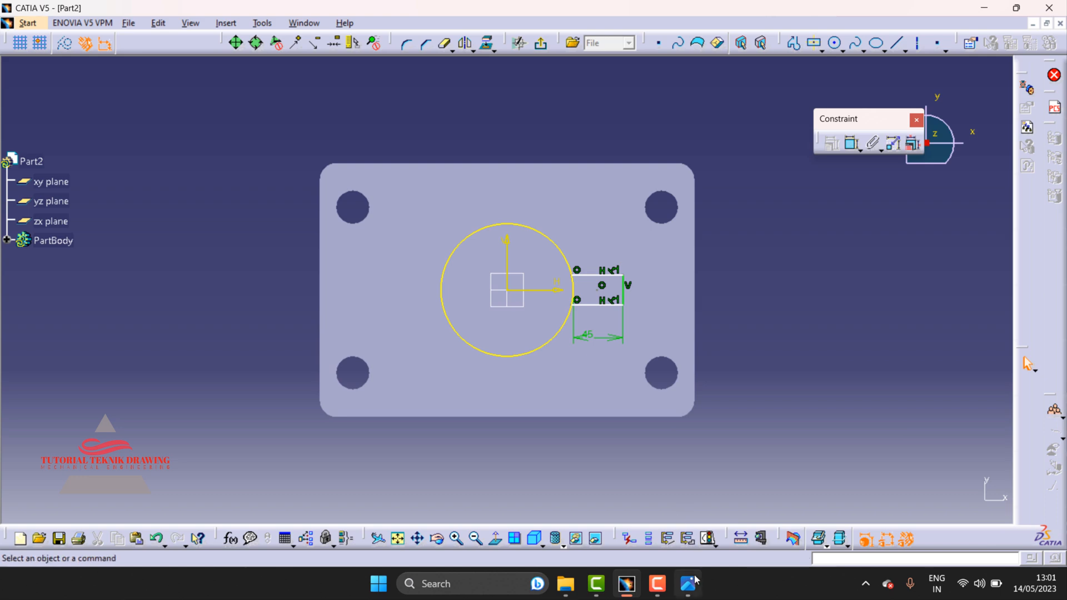
# - Check the rib thickness in the reference drawing and calculate 18 ÷ 2 in Calculator to find half of it
pyautogui.click(689, 584)
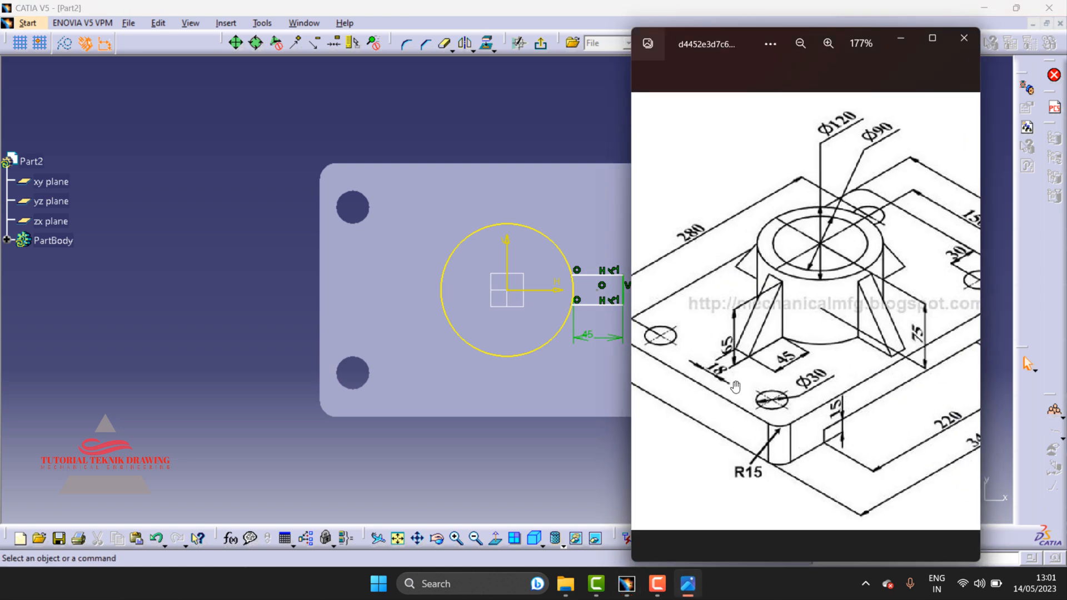
pyautogui.click(519, 582)
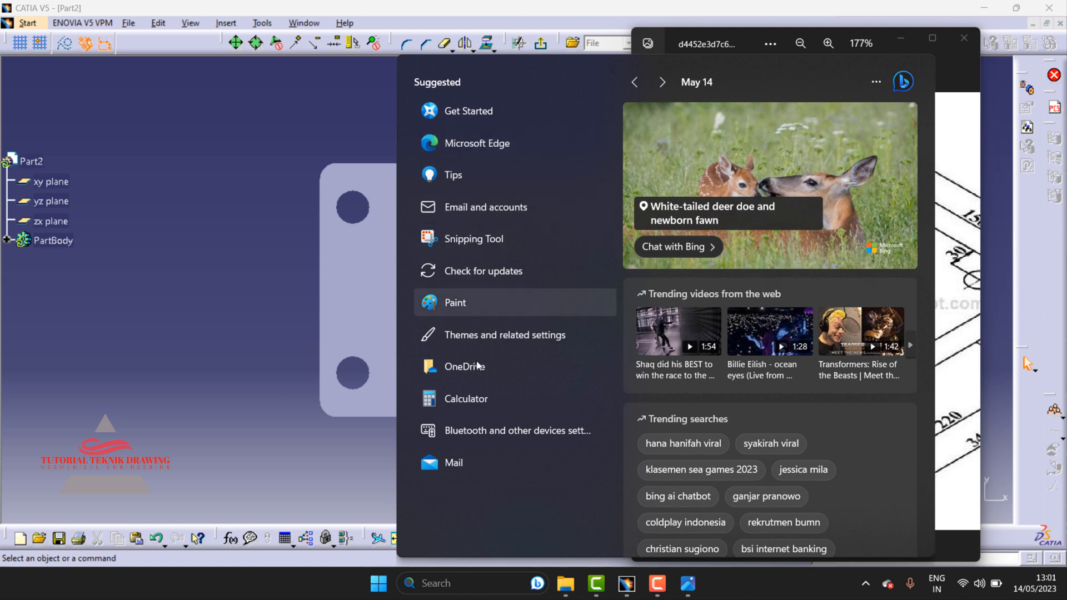
pyautogui.click(472, 404)
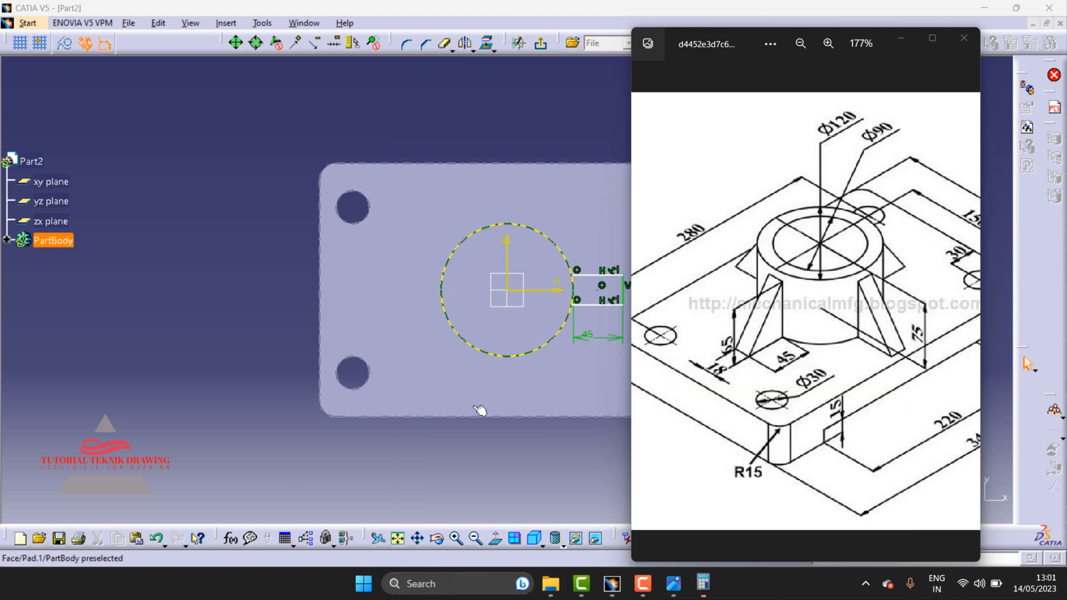
pyautogui.click(324, 415)
pyautogui.click(375, 340)
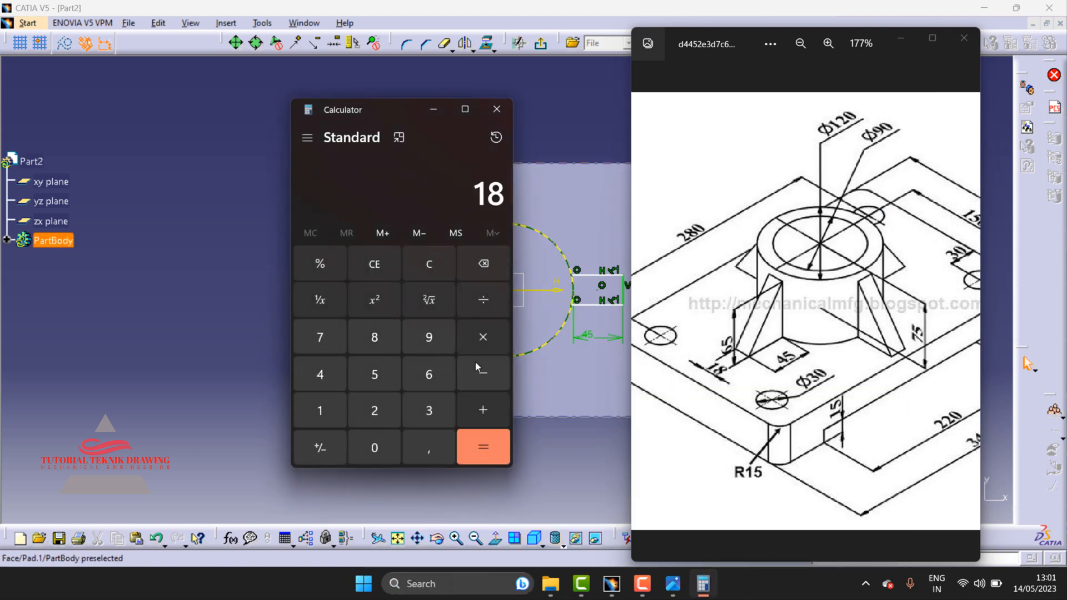
pyautogui.click(471, 299)
pyautogui.click(381, 405)
pyautogui.click(475, 451)
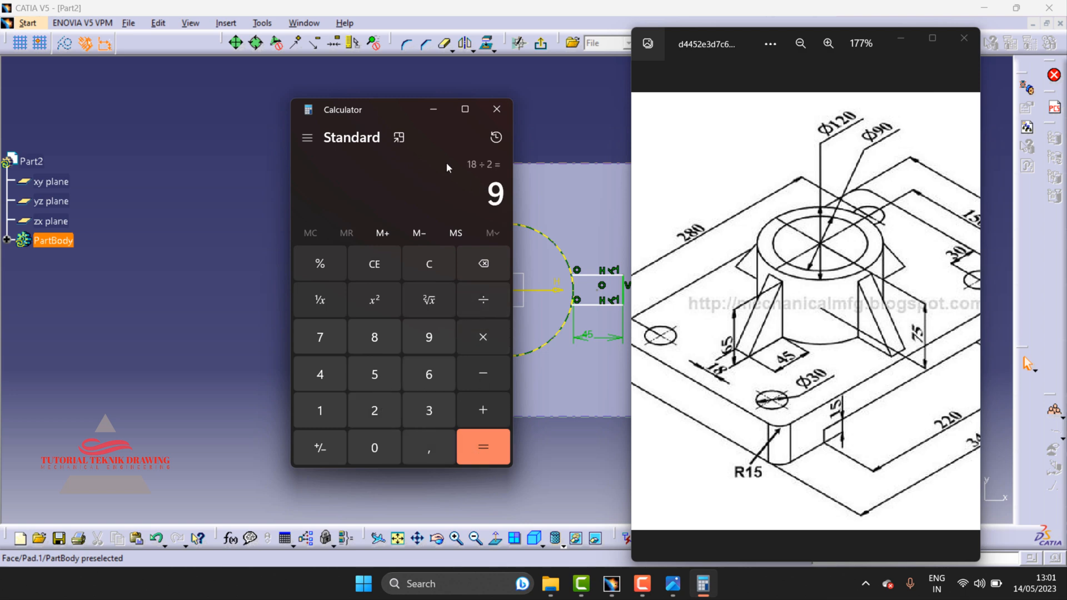
pyautogui.click(431, 109)
pyautogui.click(901, 38)
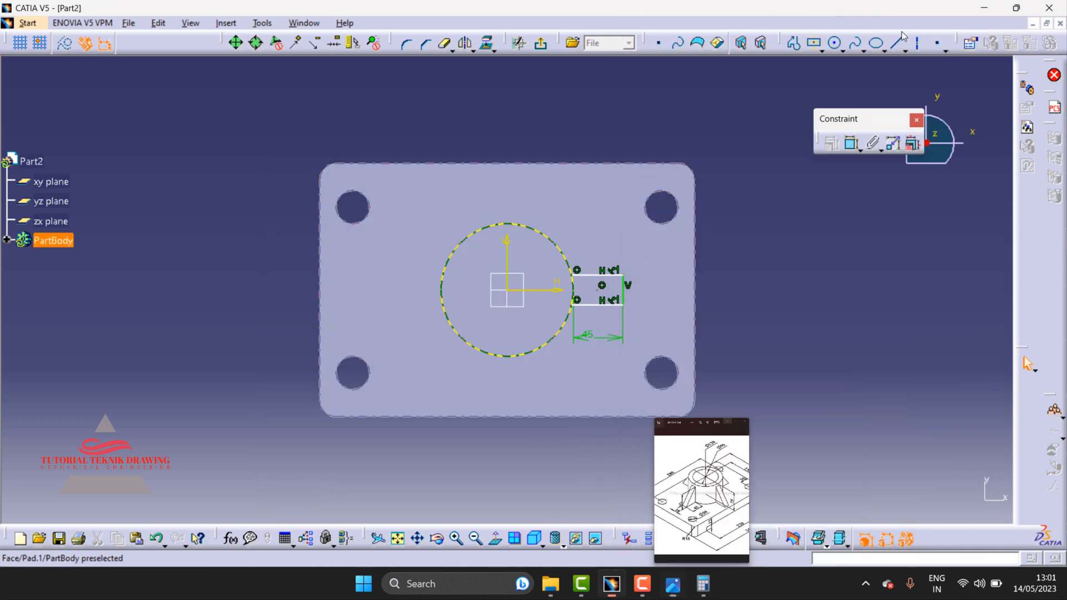
# - Constrain the distance from the rectangle's lower edge to the horizontal axis to 9 mm
pyautogui.click(850, 144)
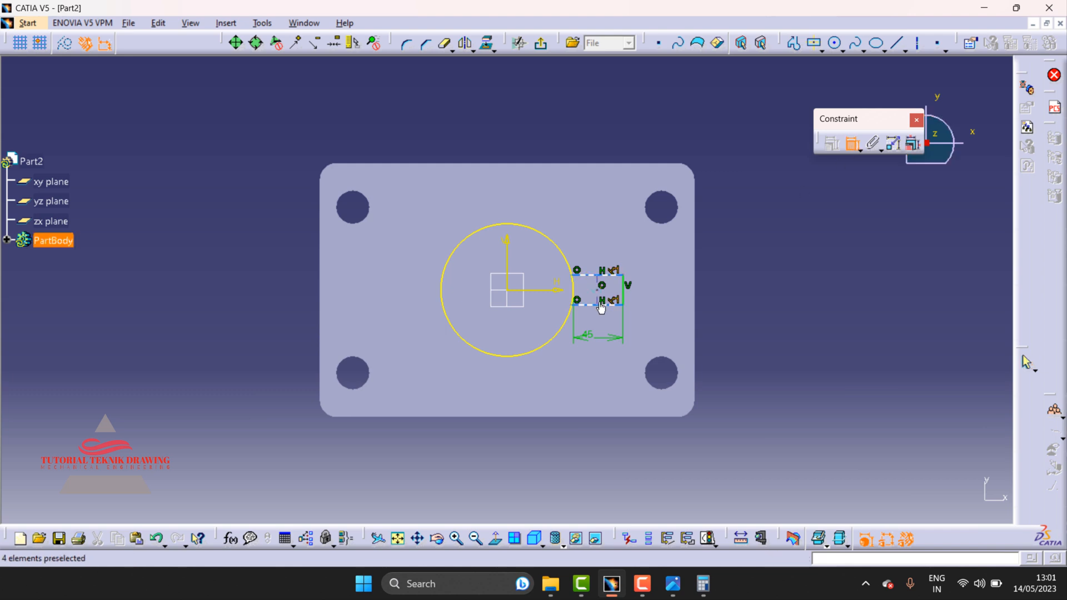
pyautogui.click(617, 305)
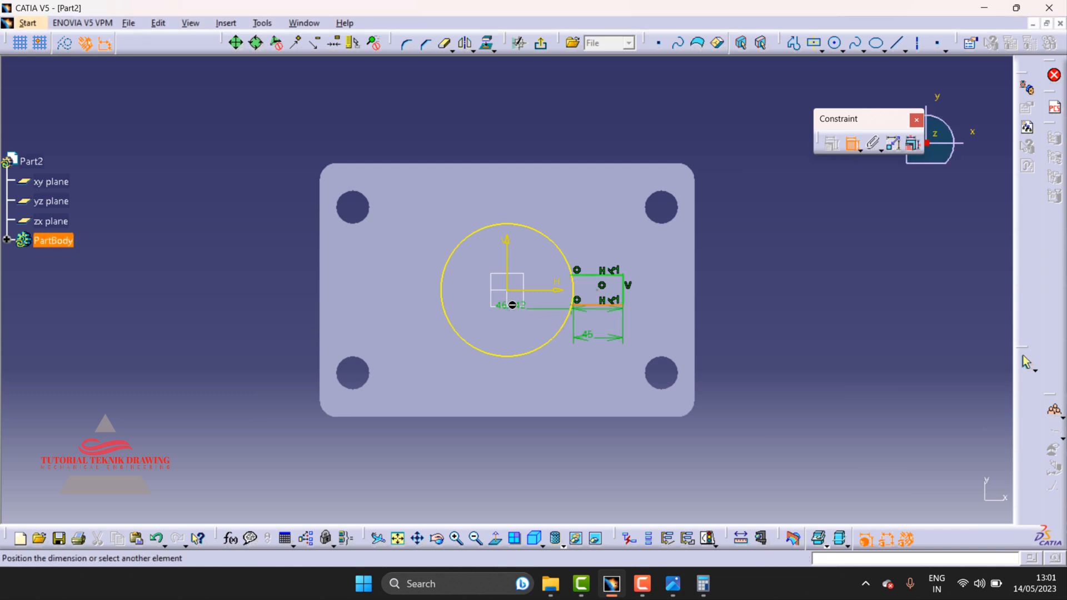
pyautogui.click(517, 292)
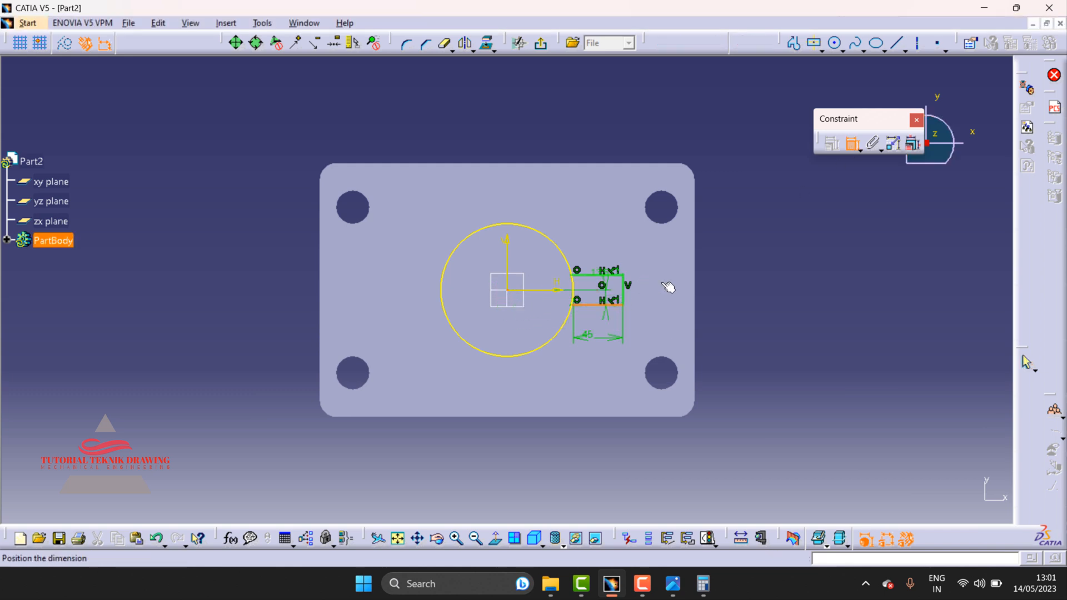
pyautogui.doubleClick(775, 298)
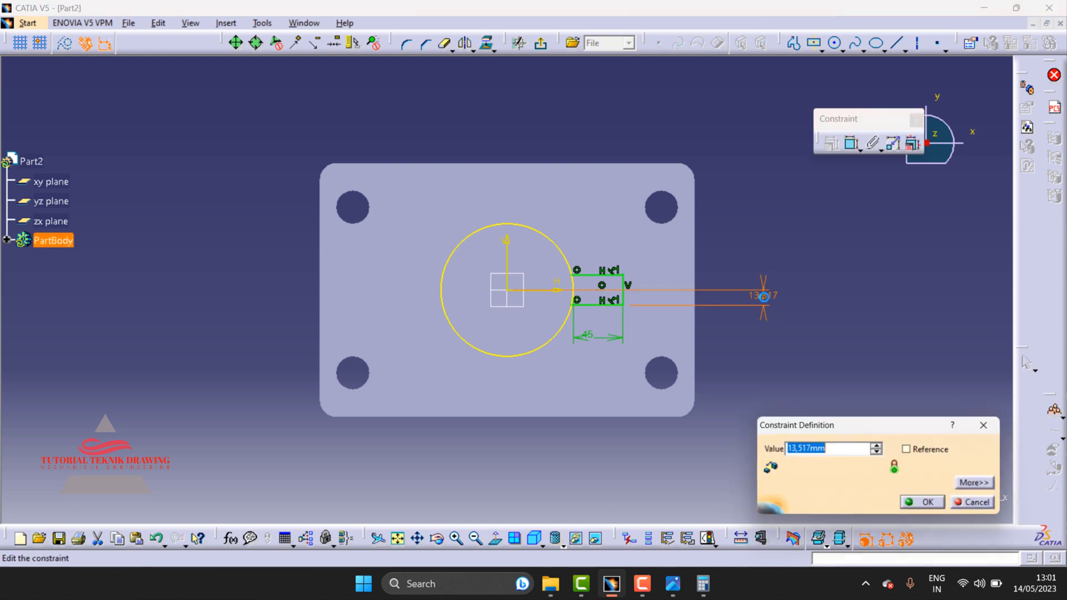
pyautogui.click(669, 587)
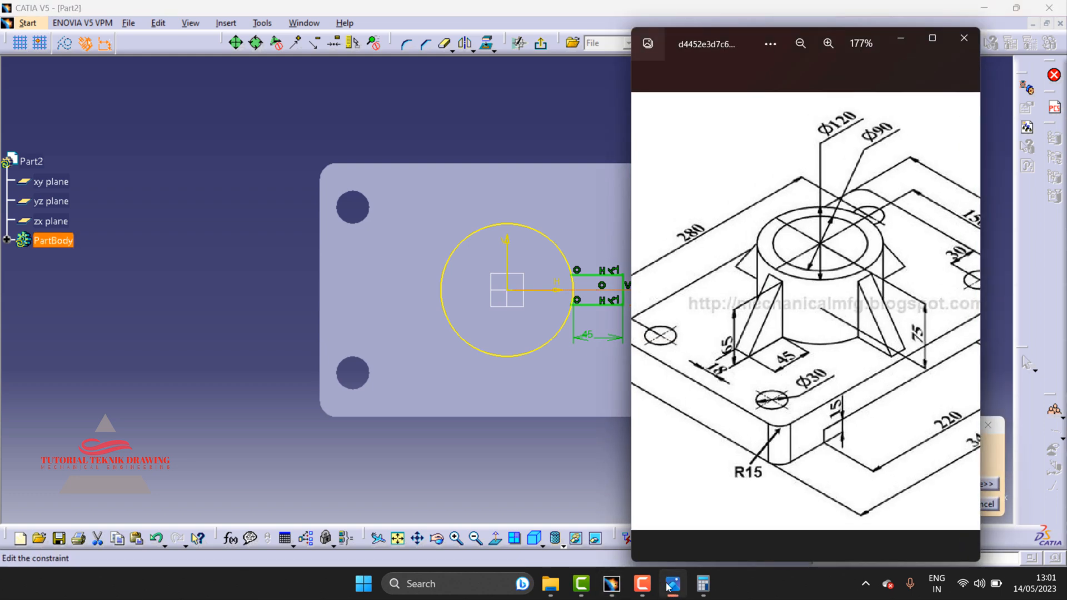
pyautogui.click(672, 585)
pyautogui.click(700, 586)
pyautogui.click(700, 586)
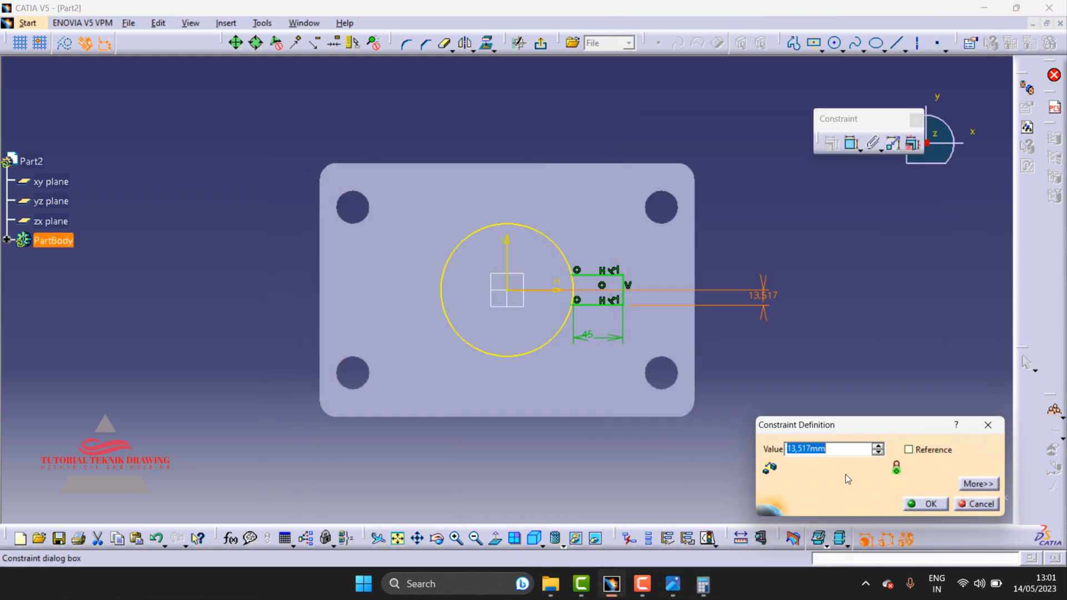
pyautogui.write('9')
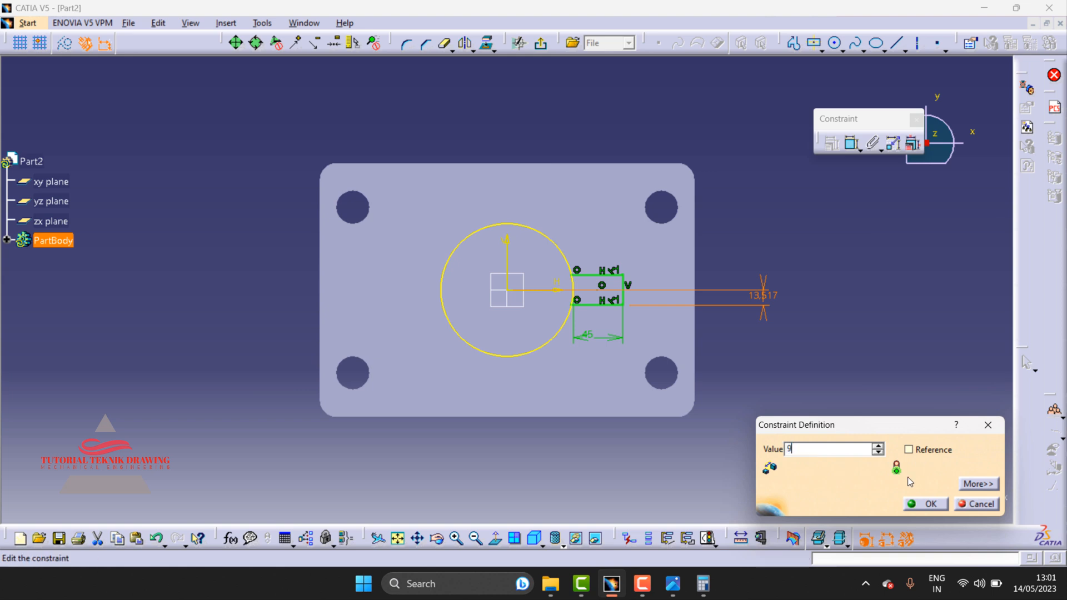
pyautogui.click(928, 505)
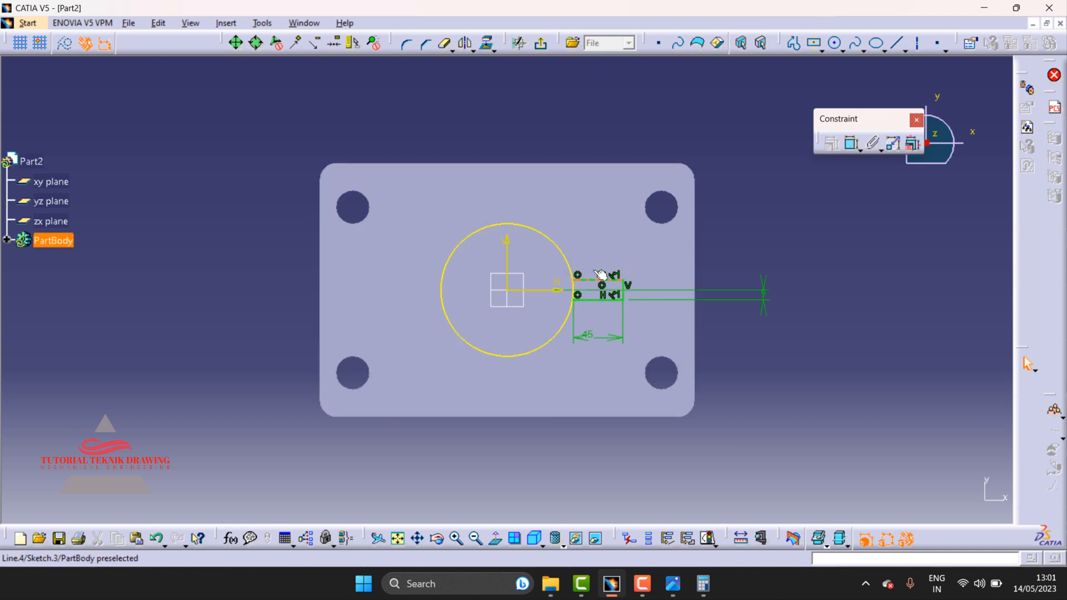
# - Recheck the rib layout in the reference drawing and rotate-copy the rectangle about the origin with 4 instances a quarter turn apart
pyautogui.click(672, 583)
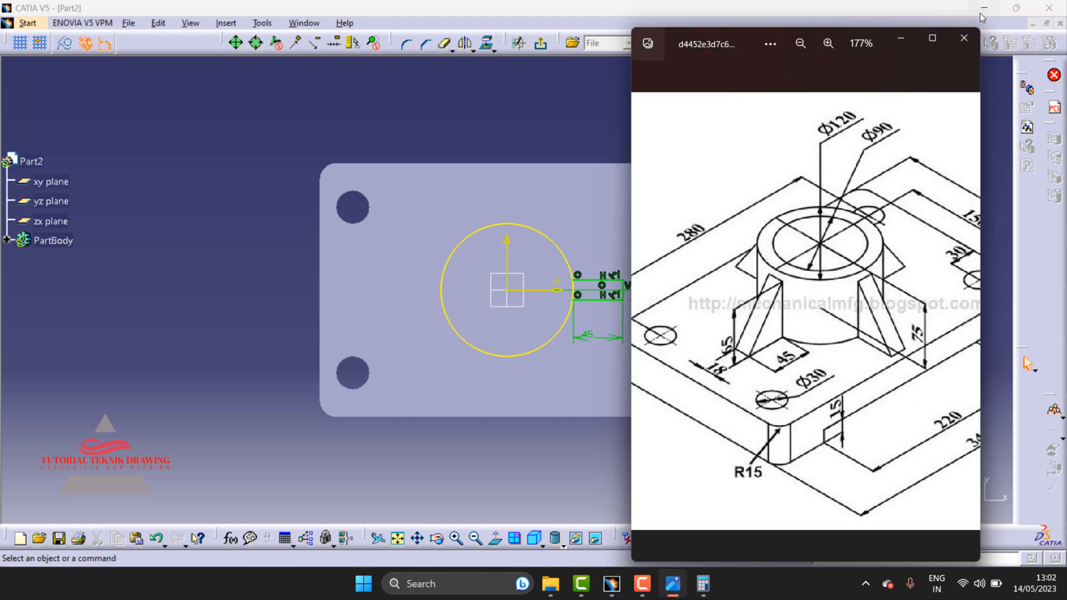
pyautogui.click(901, 39)
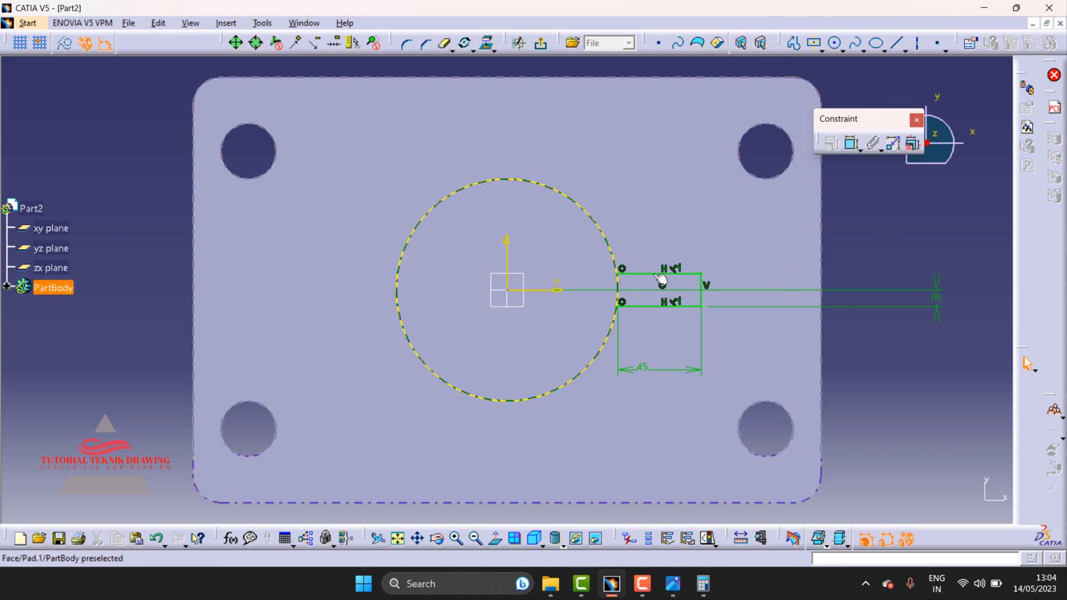
pyautogui.click(672, 584)
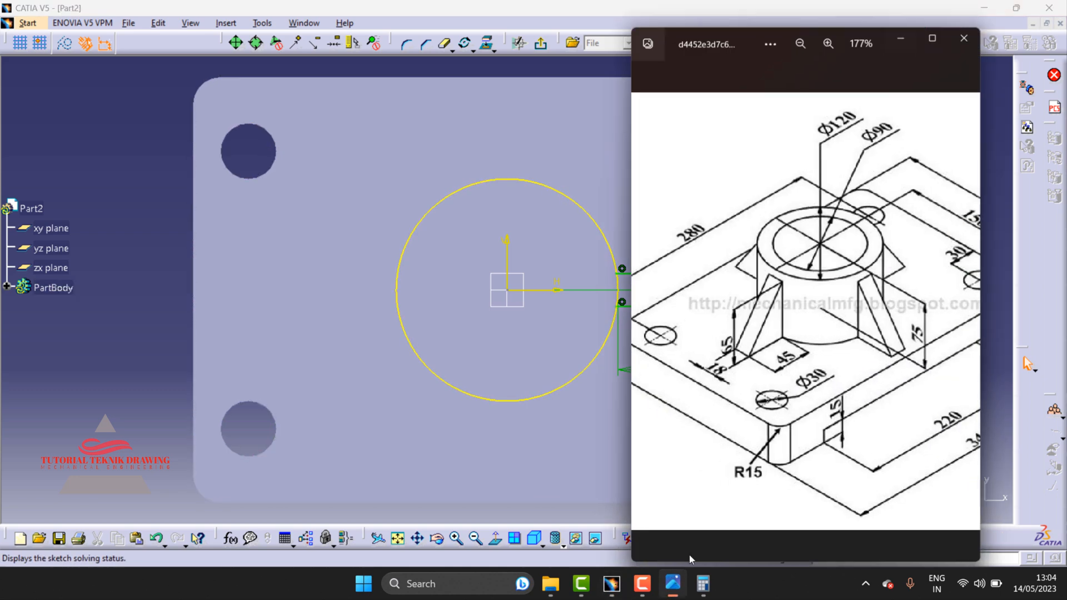
pyautogui.click(901, 37)
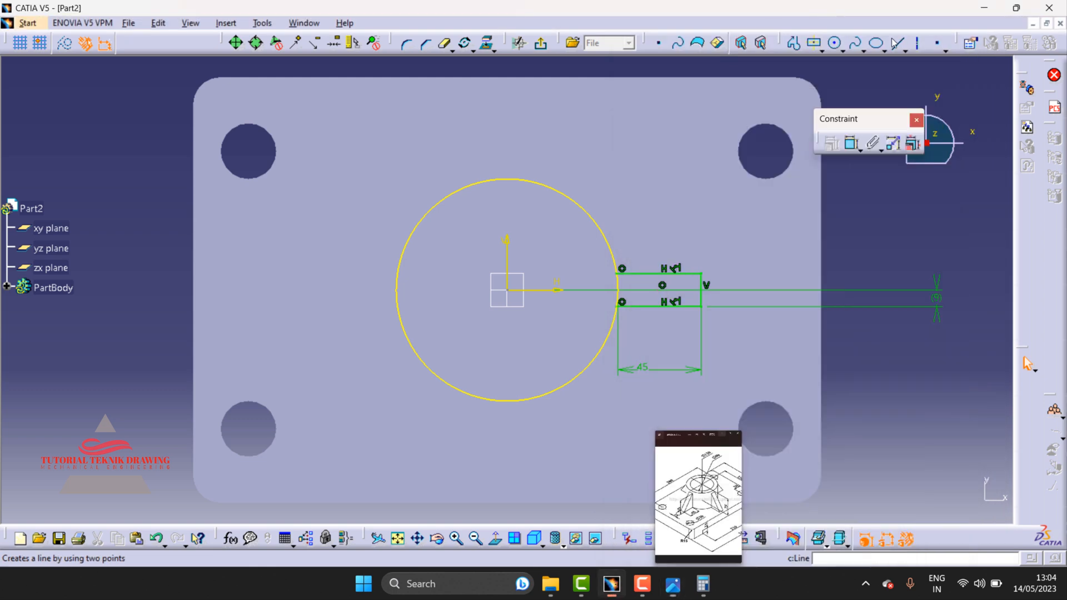
pyautogui.click(473, 51)
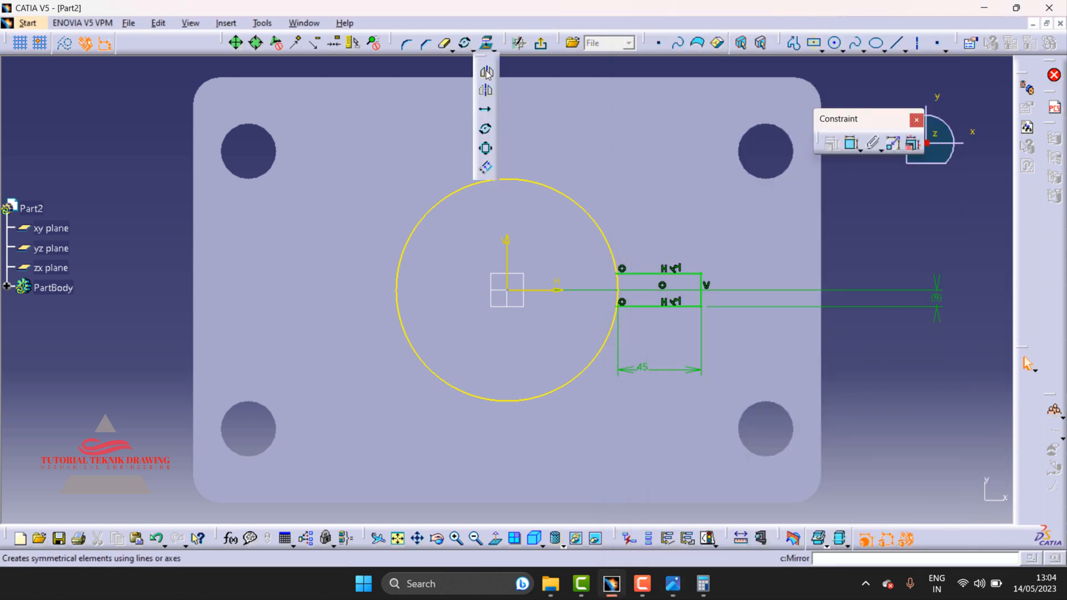
pyautogui.click(487, 131)
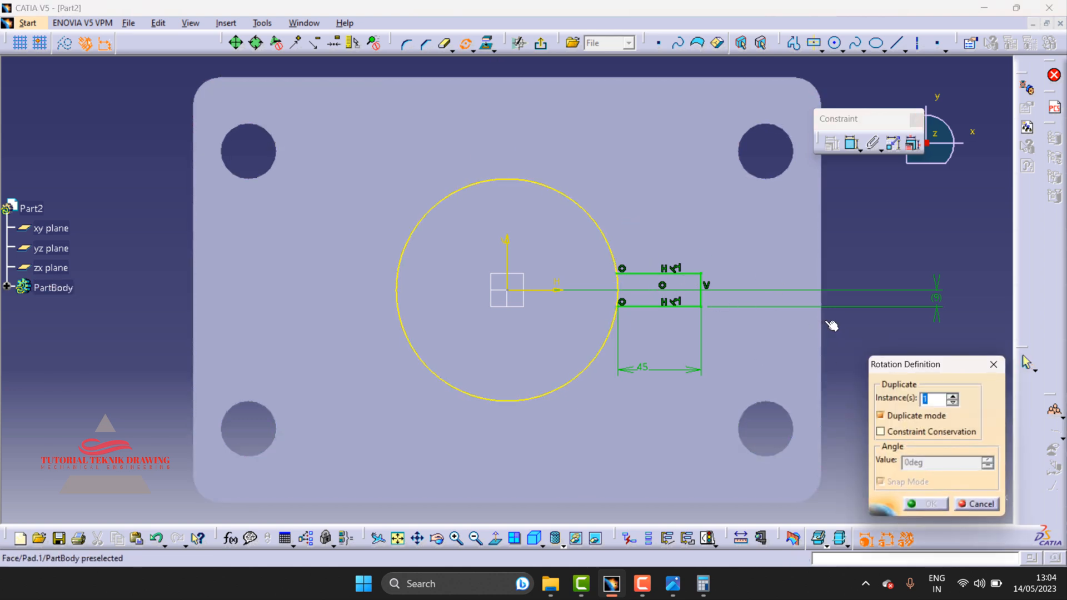
pyautogui.moveTo(848, 335); pyautogui.dragTo(614, 228)
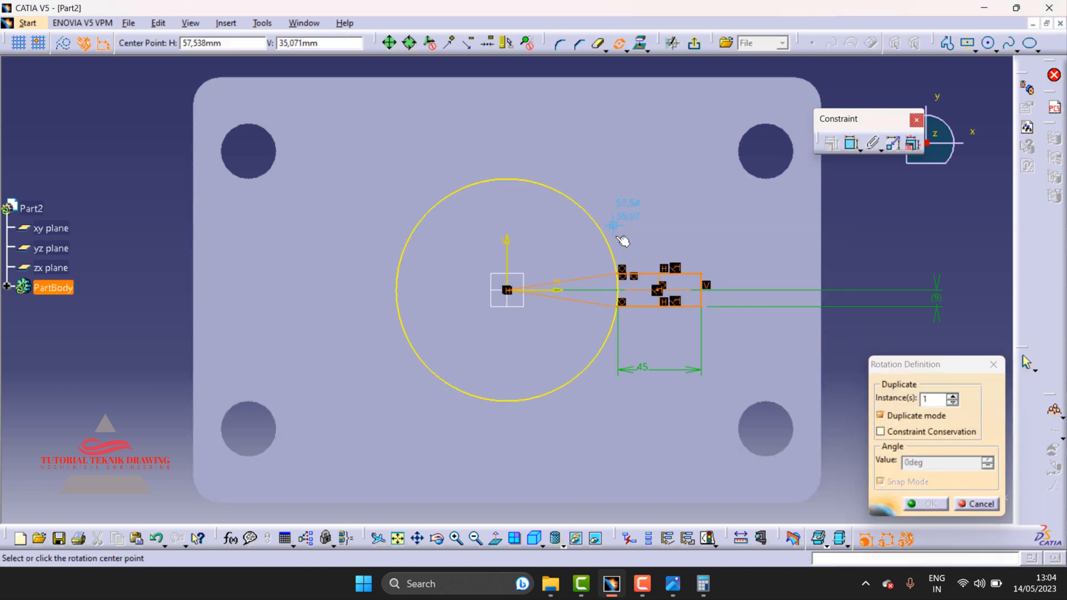
pyautogui.click(514, 295)
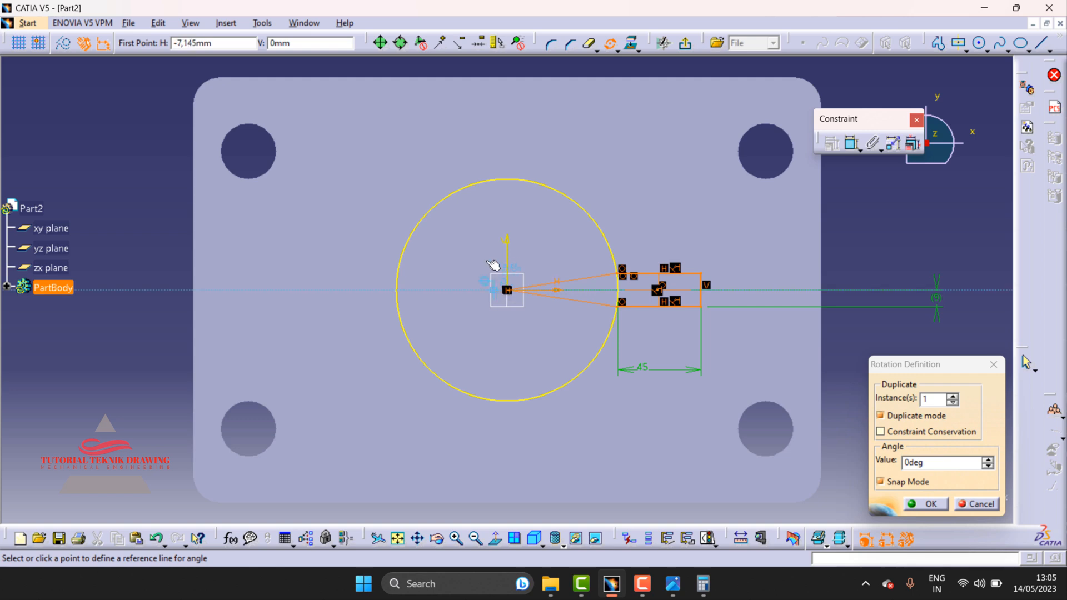
pyautogui.click(515, 404)
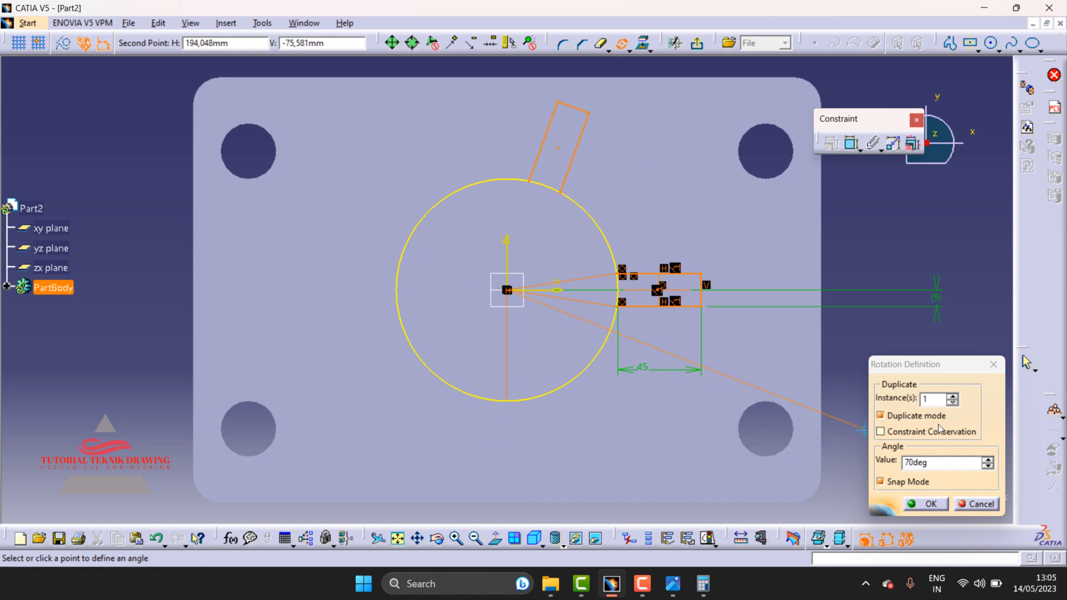
pyautogui.moveTo(935, 399); pyautogui.dragTo(922, 398)
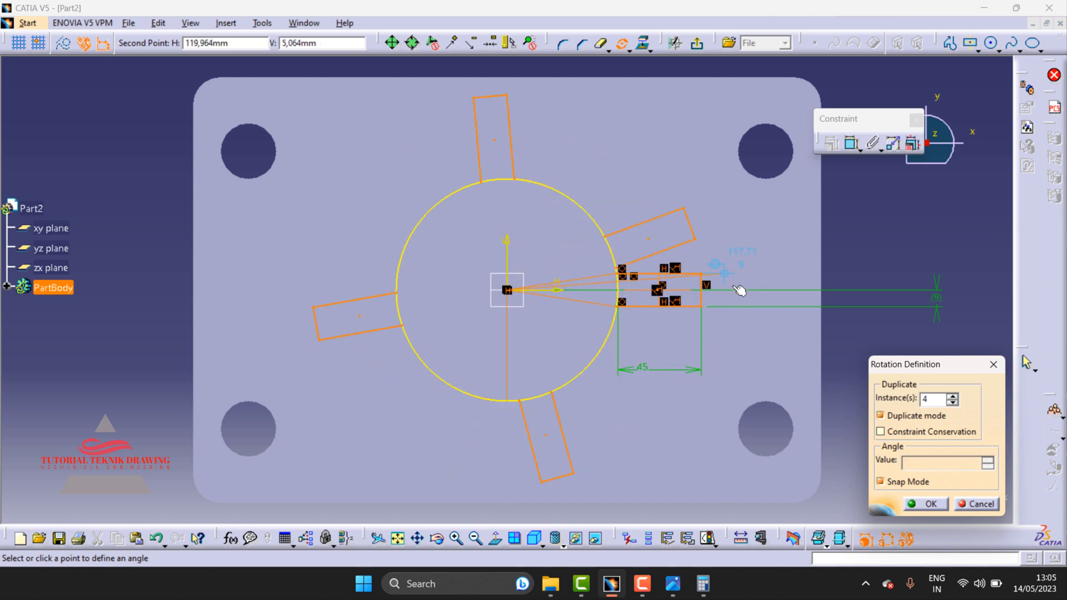
pyautogui.click(853, 287)
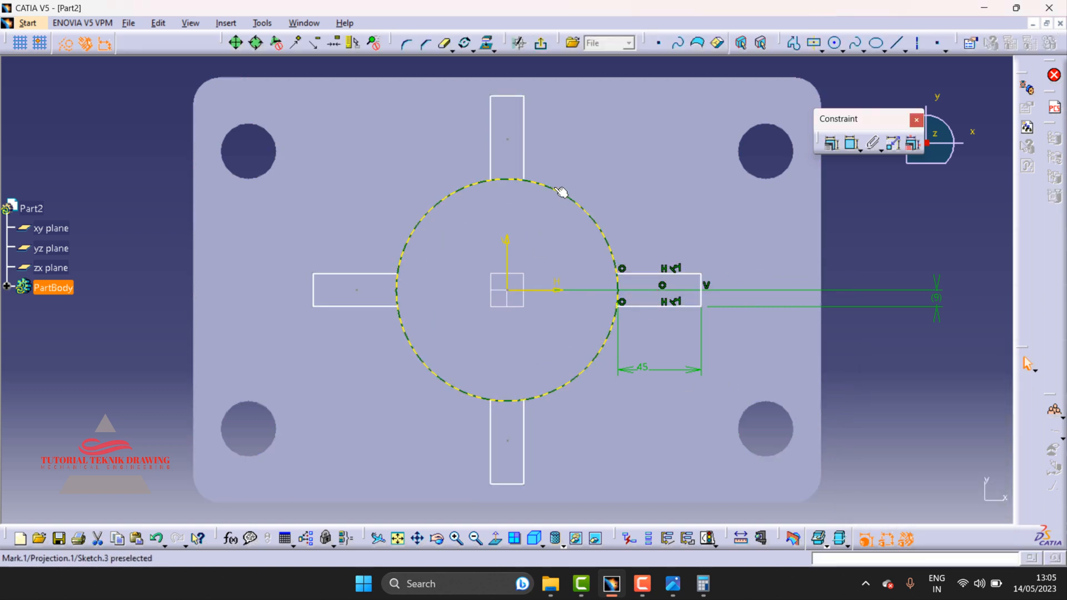
# - Use Quick Trim to remove the four boss circle arcs between the rib rectangles, cancelling the import definition
pyautogui.click(445, 43)
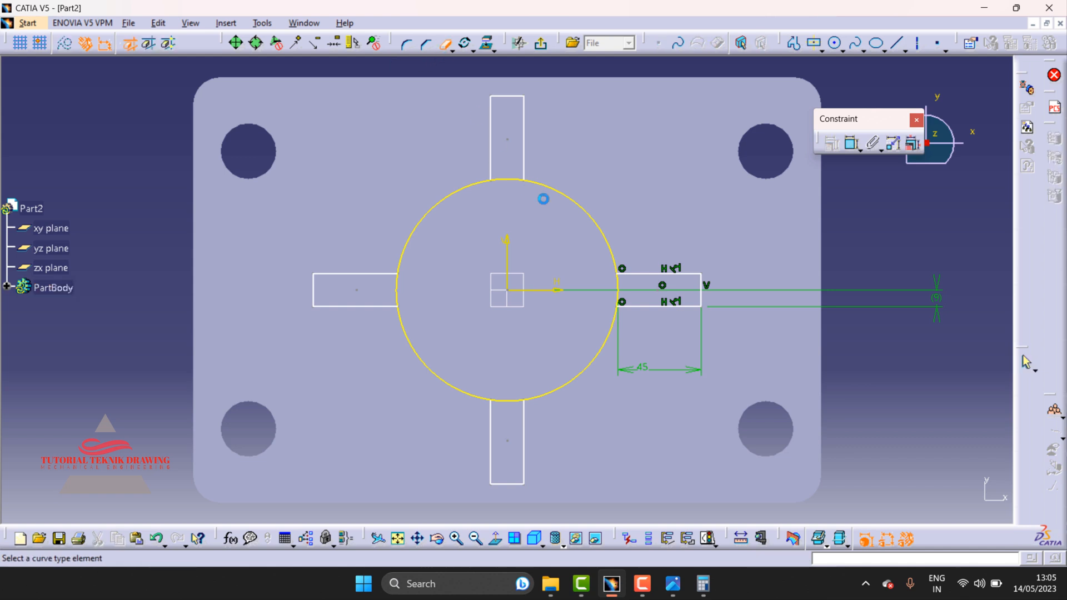
pyautogui.doubleClick(577, 201)
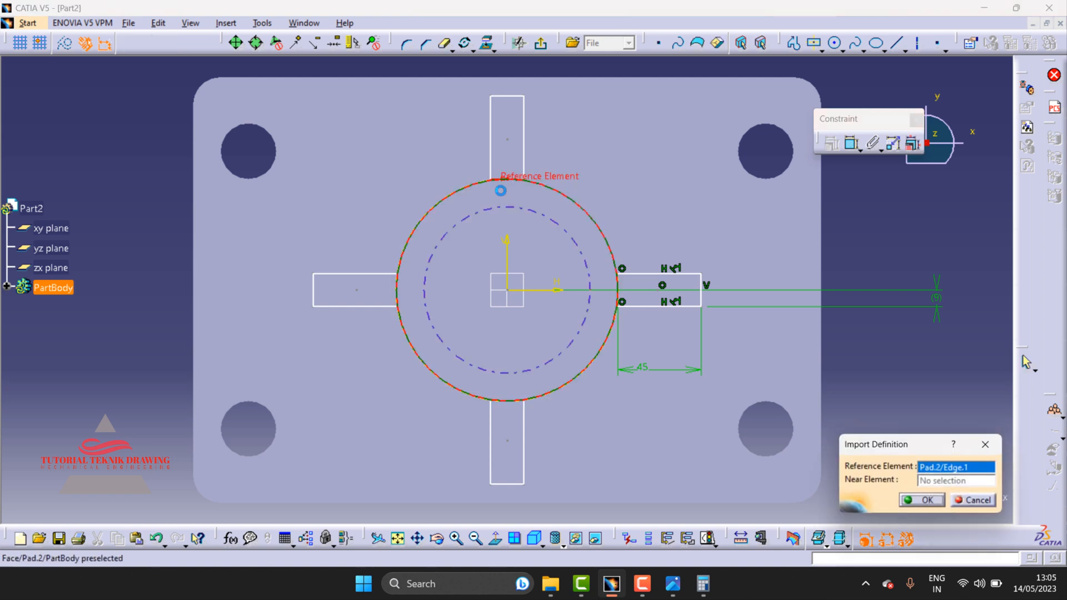
pyautogui.click(973, 502)
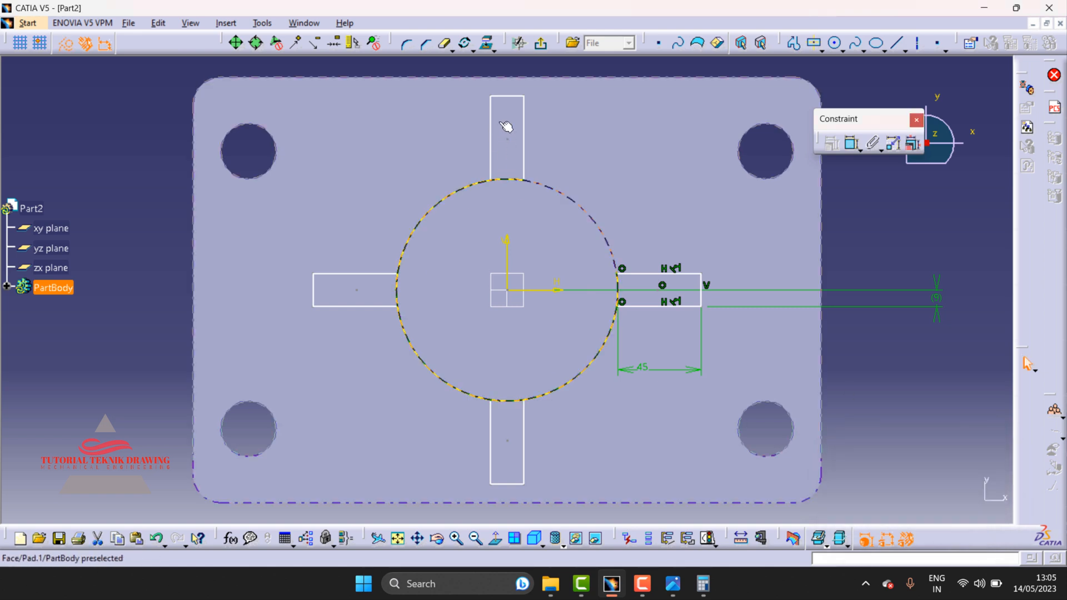
pyautogui.click(442, 45)
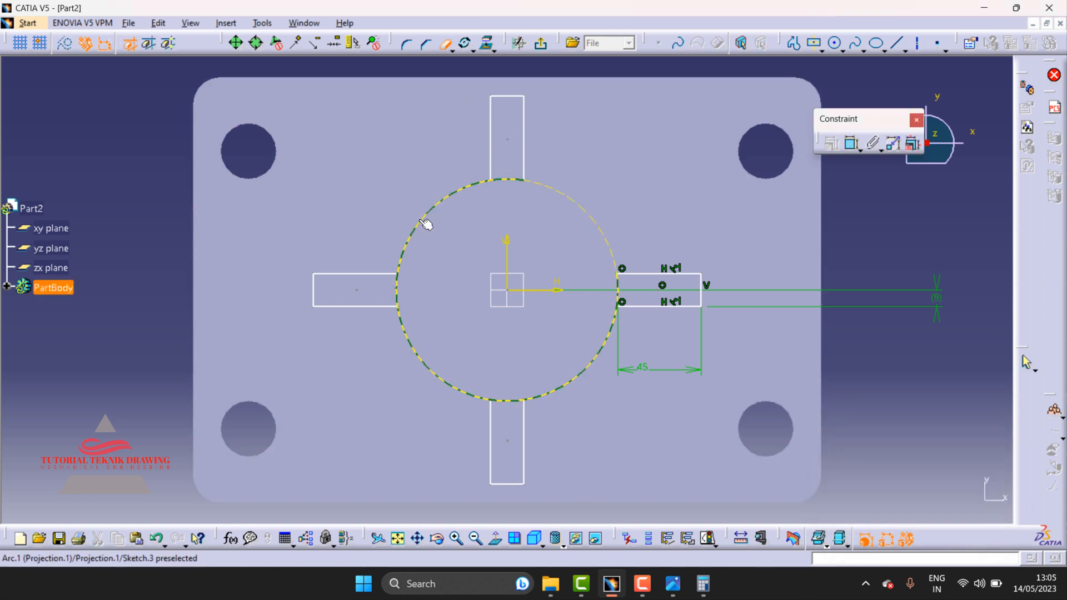
pyautogui.click(425, 218)
pyautogui.click(444, 47)
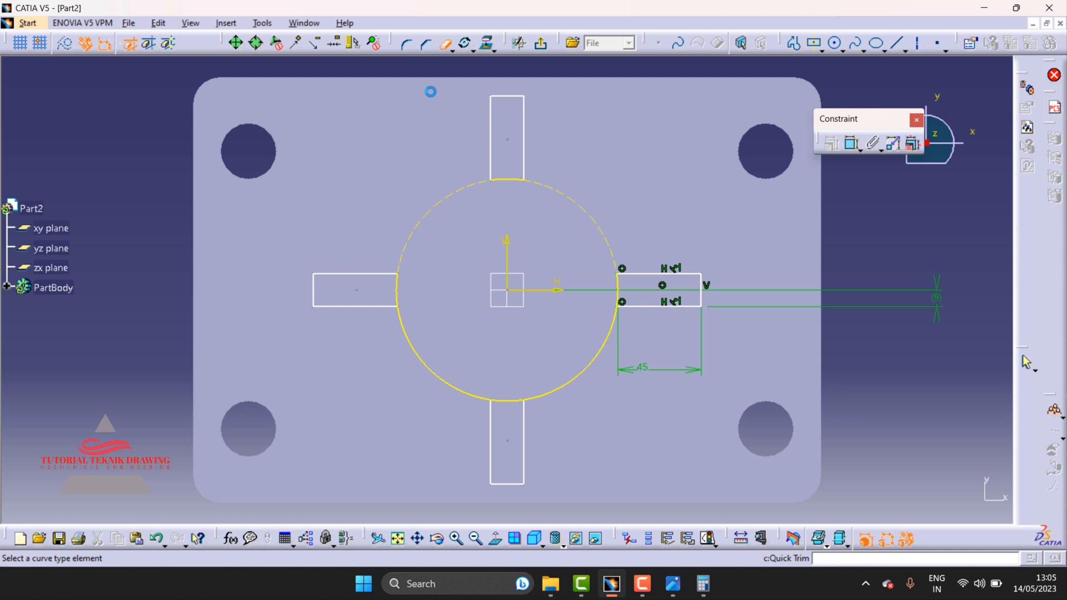
pyautogui.click(425, 371)
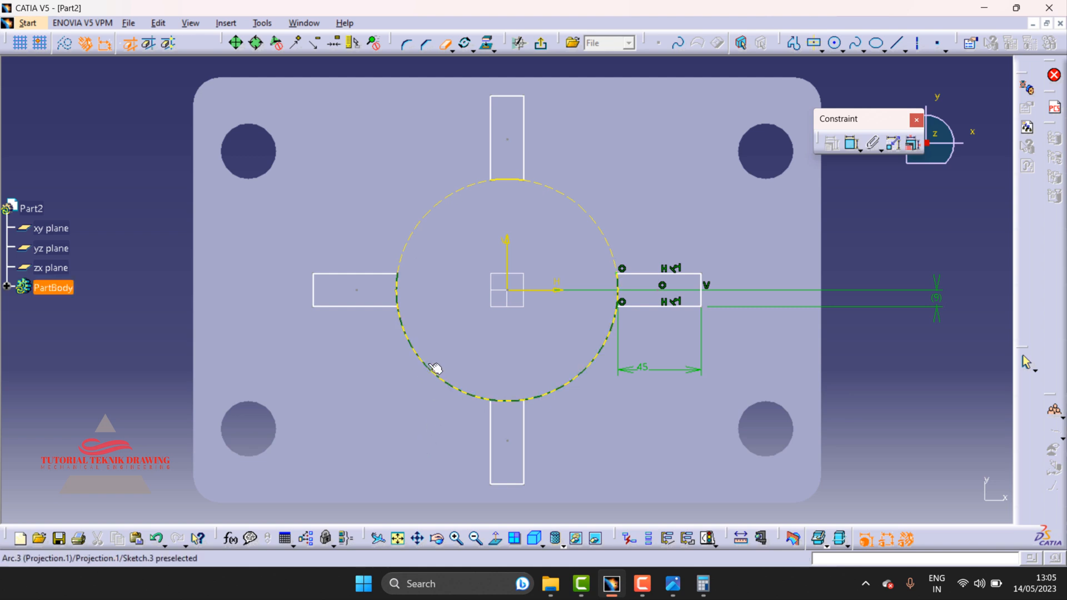
pyautogui.click(445, 46)
pyautogui.click(595, 371)
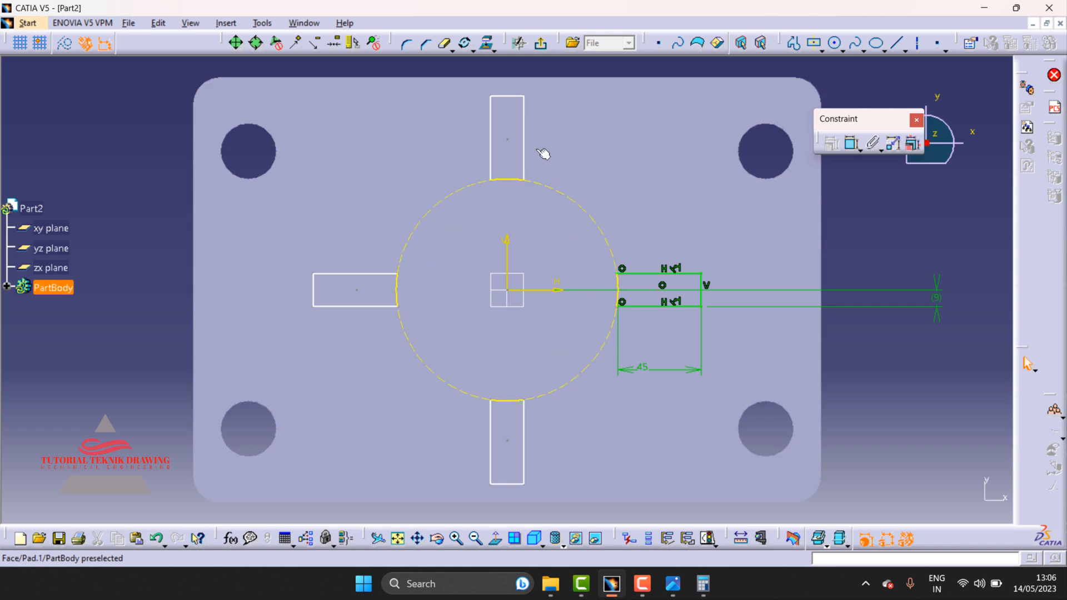
# - Exit the sketch, check the rib height in the reference drawing and pad the four rib profiles 65 mm
pyautogui.click(517, 45)
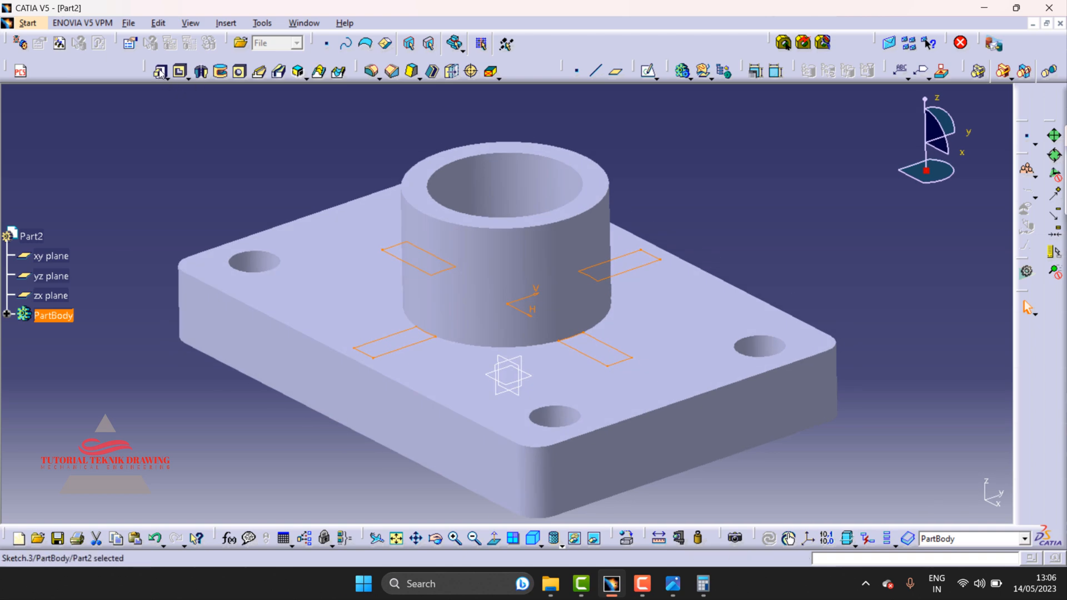
pyautogui.click(160, 71)
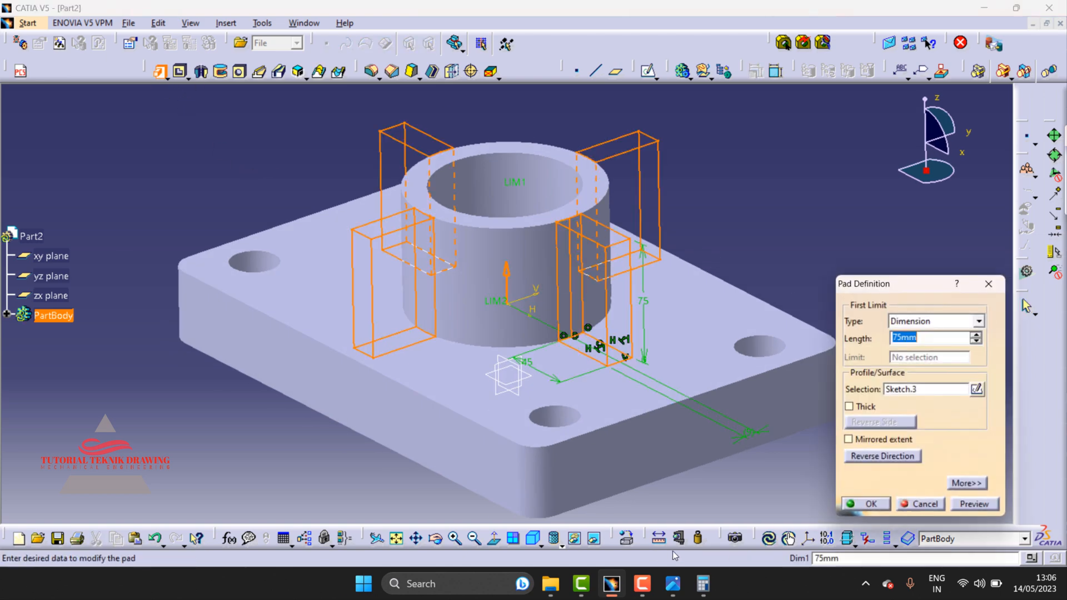
pyautogui.click(672, 584)
pyautogui.scroll(3, 745, 361)
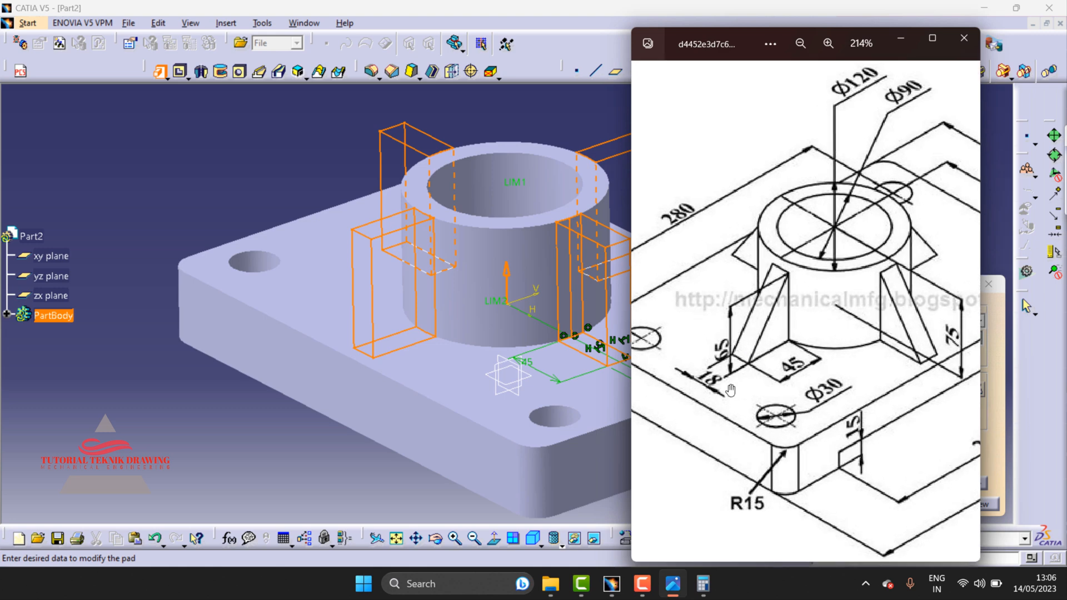
pyautogui.click(896, 40)
pyautogui.write('65mm')
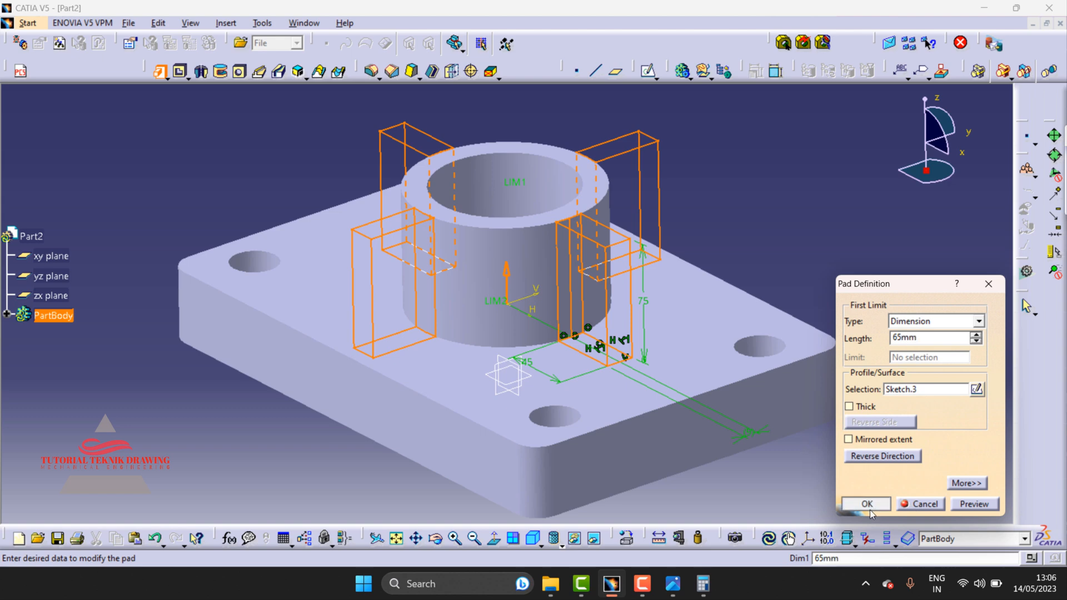
pyautogui.click(867, 504)
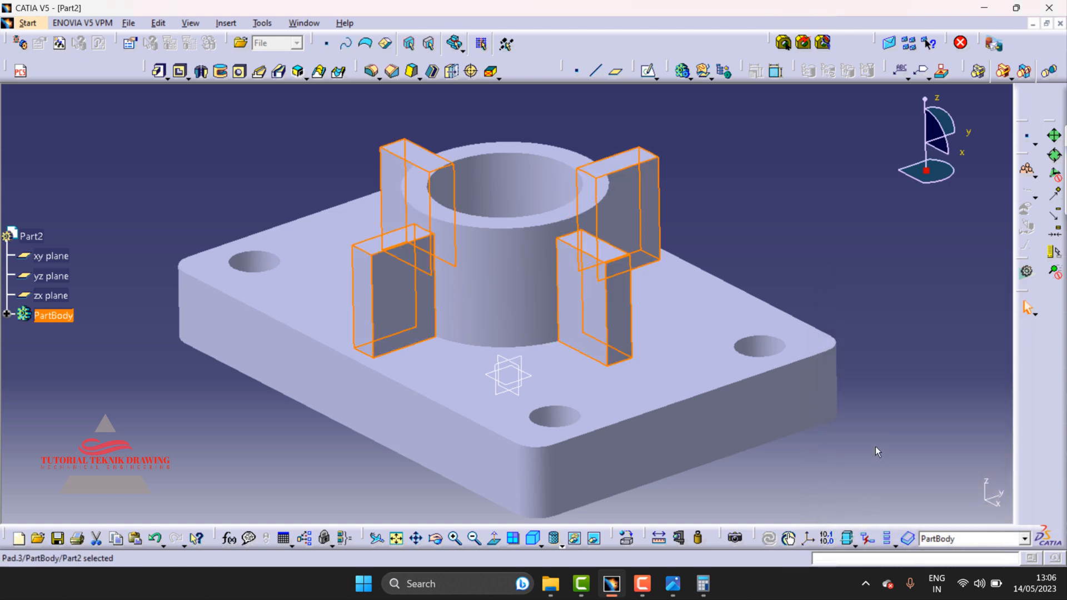
# - Examine the sloped shape of the ribs in the reference drawing and return to the model
pyautogui.click(673, 583)
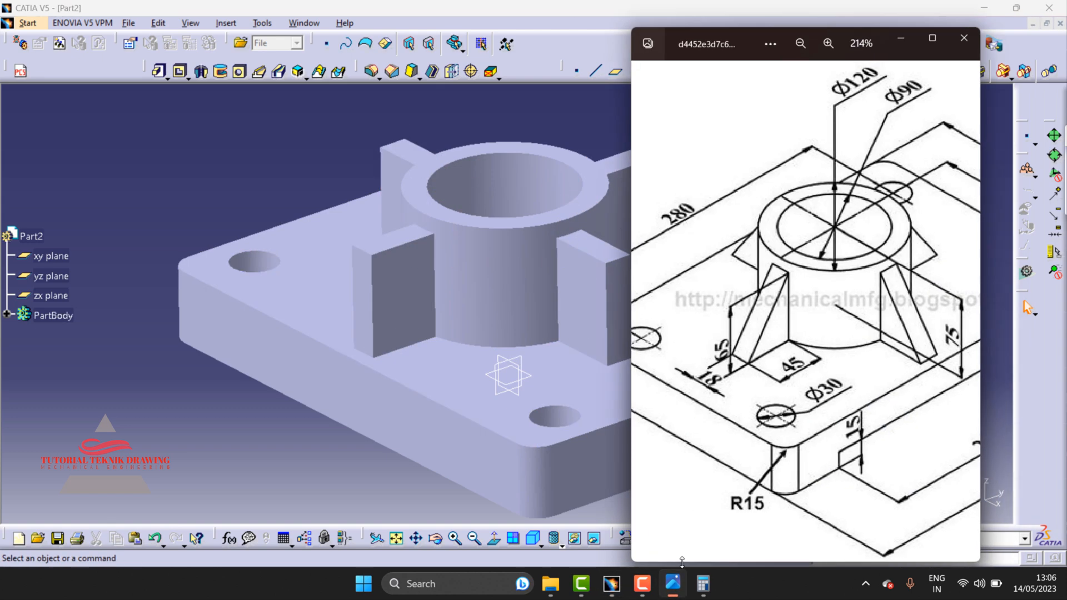
pyautogui.scroll(-1, 775, 334)
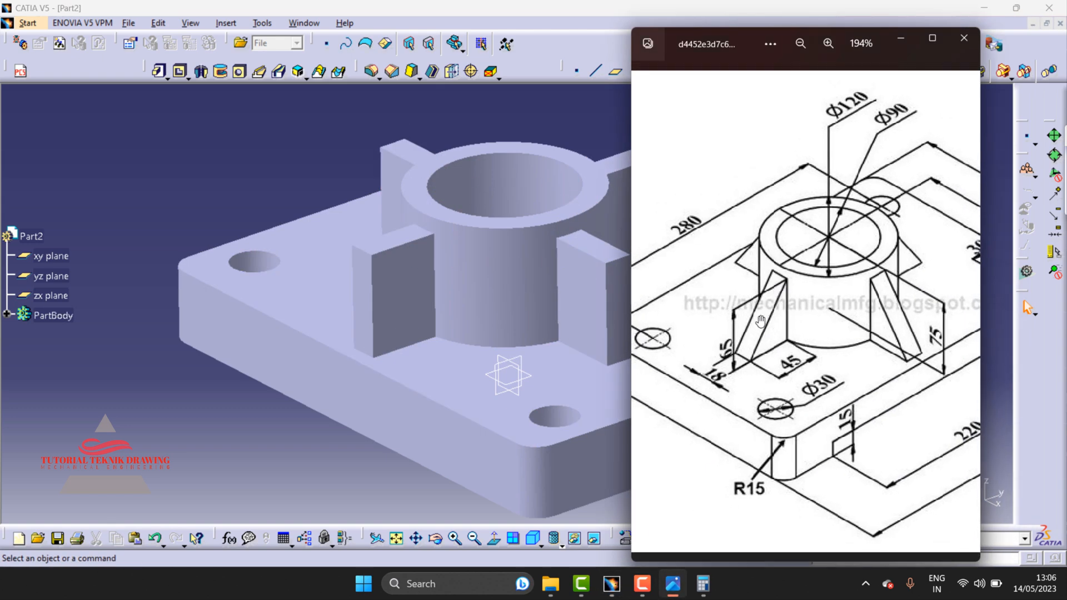
pyautogui.click(202, 440)
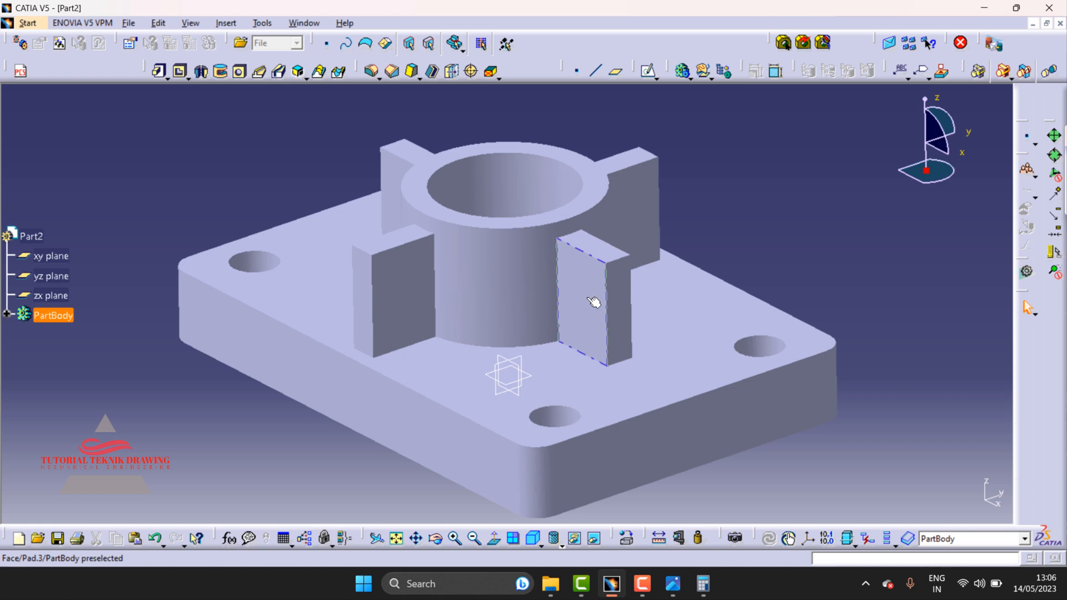
pyautogui.click(256, 107)
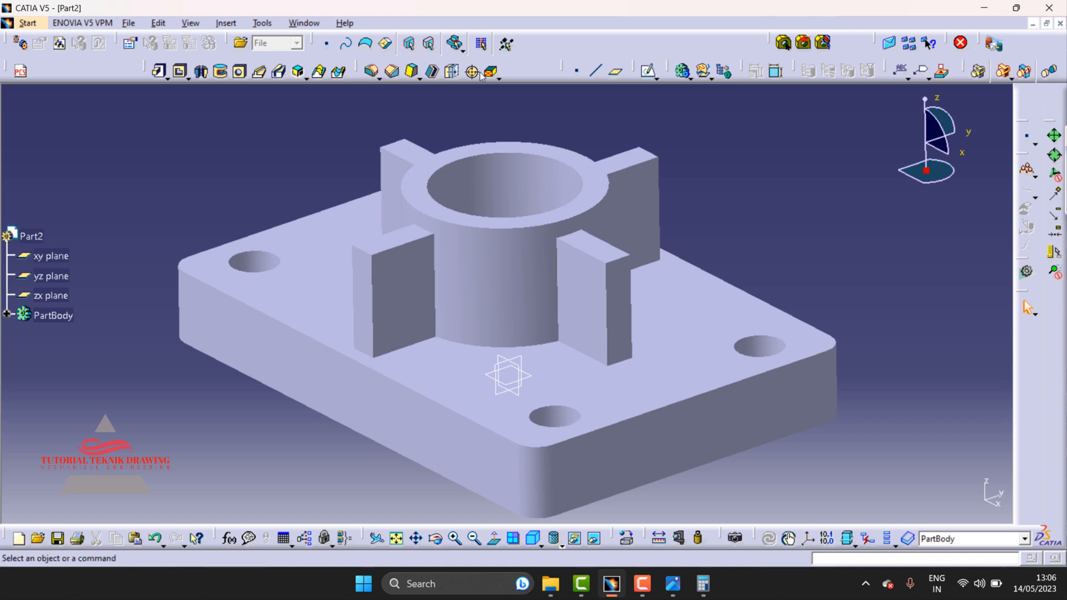
# - Check the rib shape in the reference drawing, then sketch on the negative-y rib's side face and project its top and outer vertical edges
pyautogui.click(672, 584)
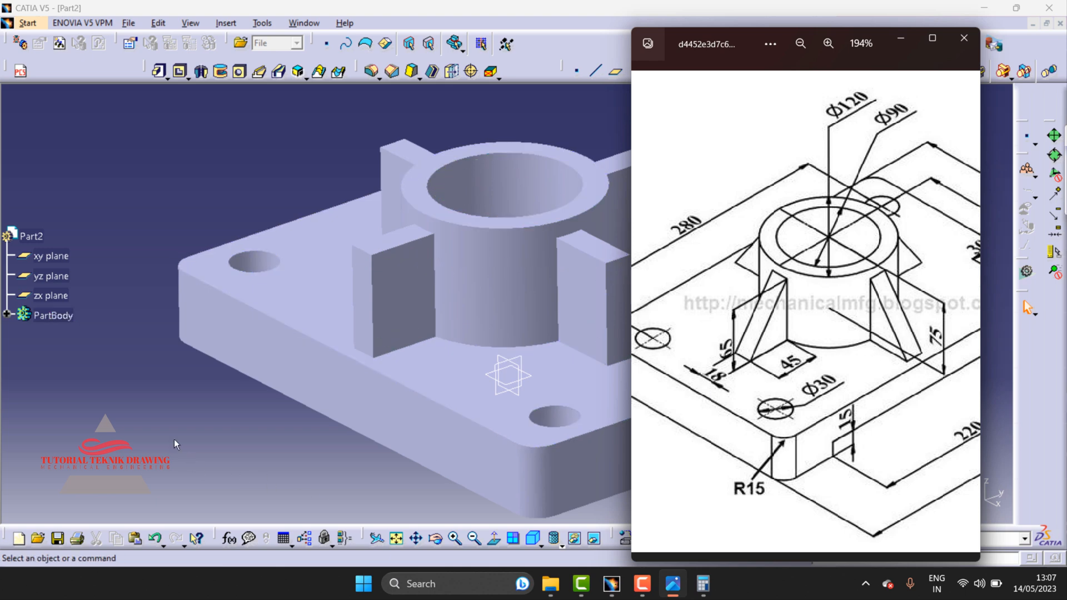
pyautogui.click(252, 436)
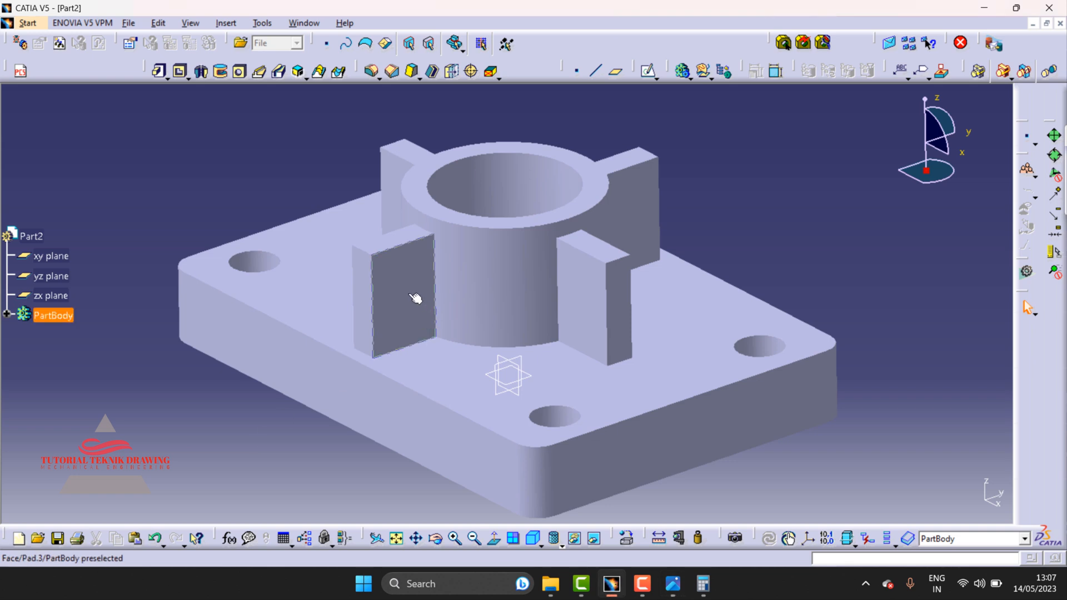
pyautogui.click(409, 275)
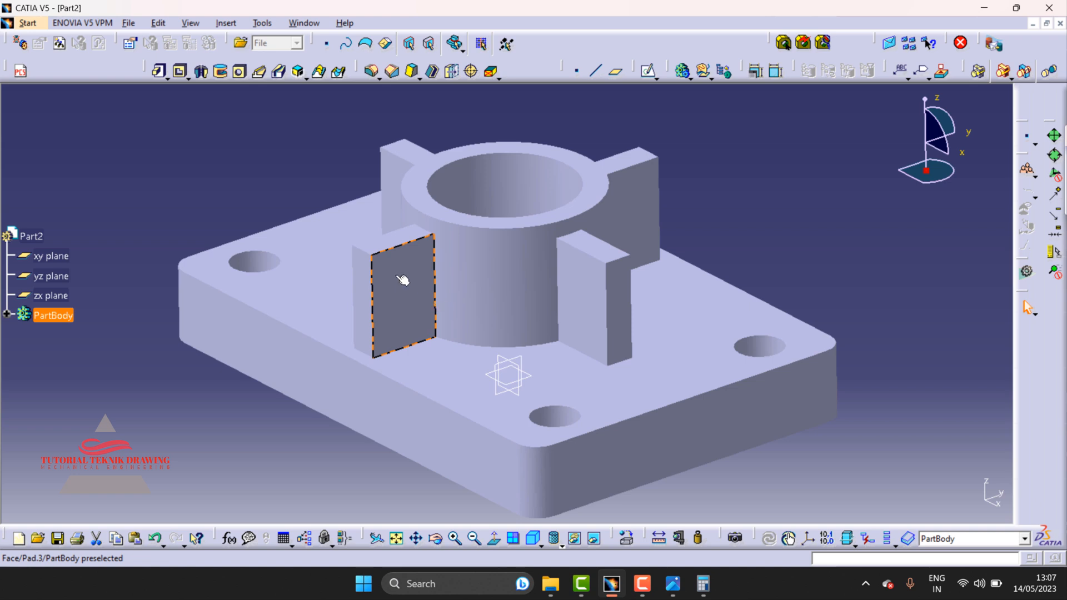
pyautogui.click(648, 70)
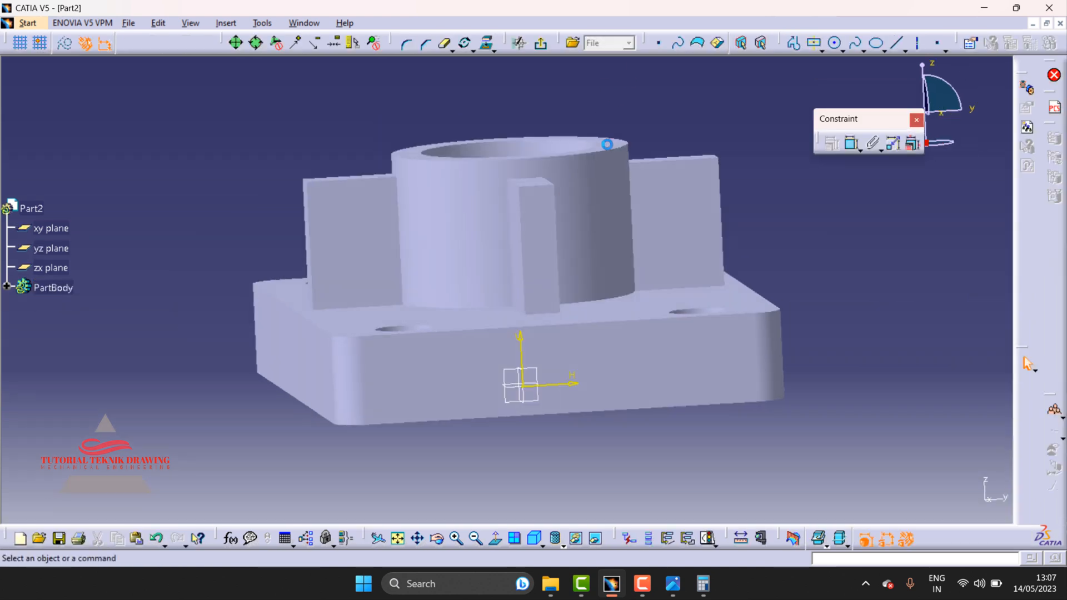
pyautogui.click(368, 176)
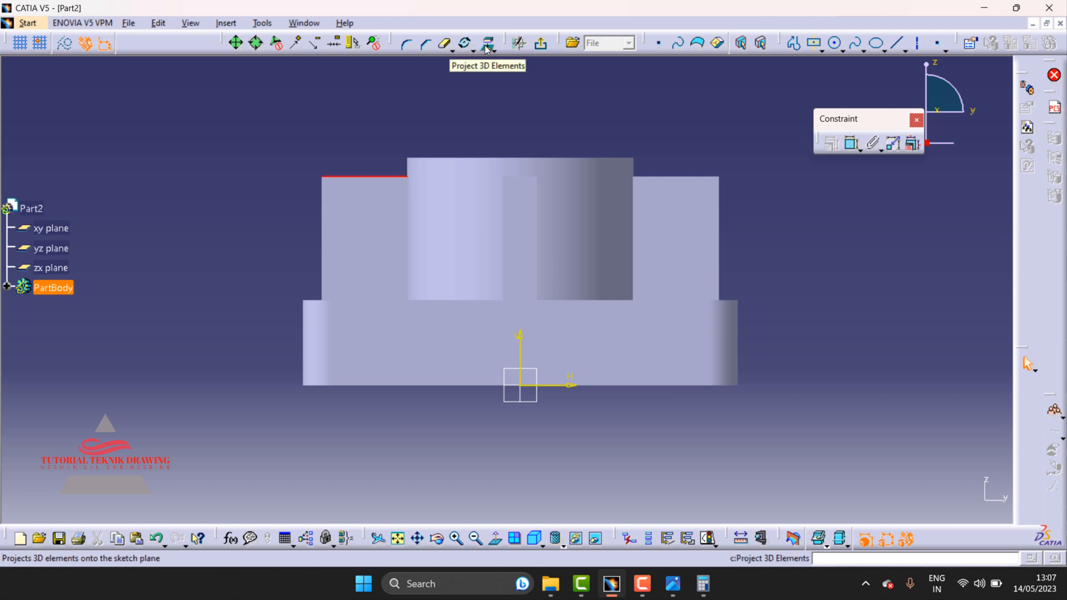
pyautogui.click(486, 48)
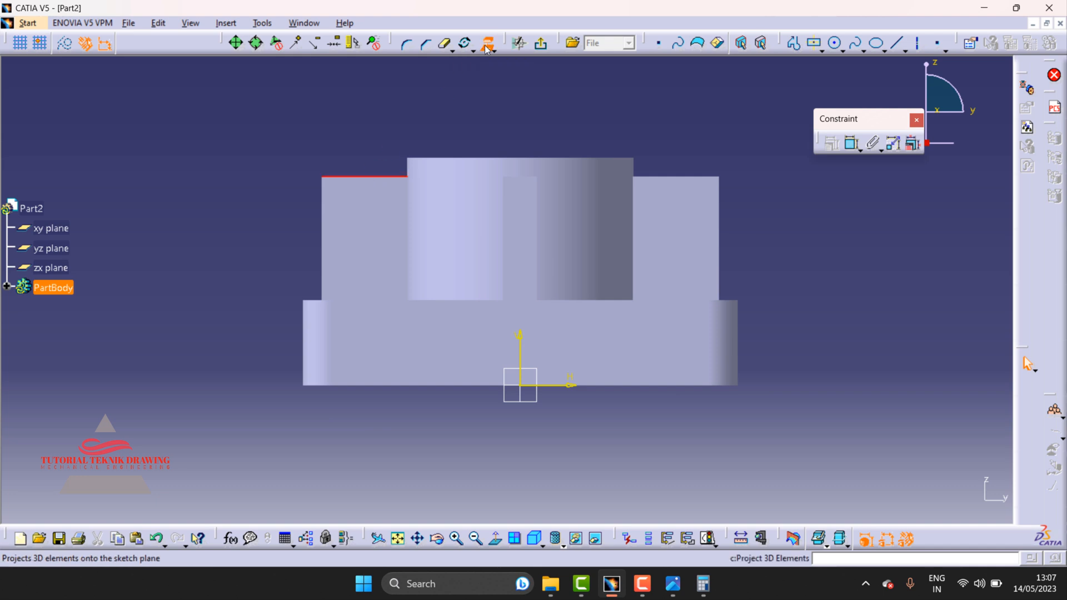
pyautogui.click(322, 198)
pyautogui.click(519, 43)
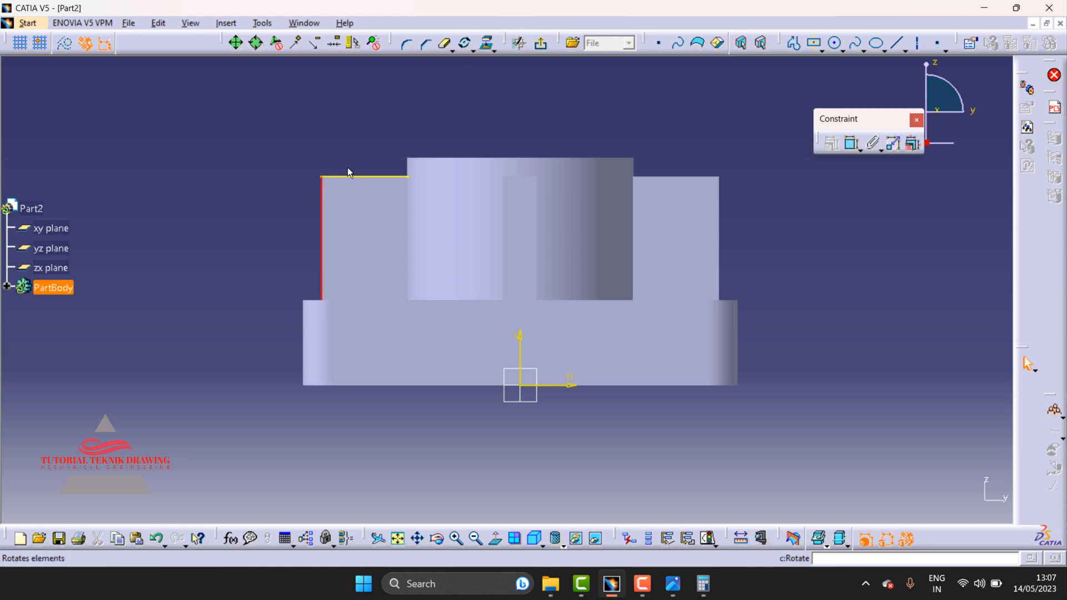
pyautogui.click(486, 42)
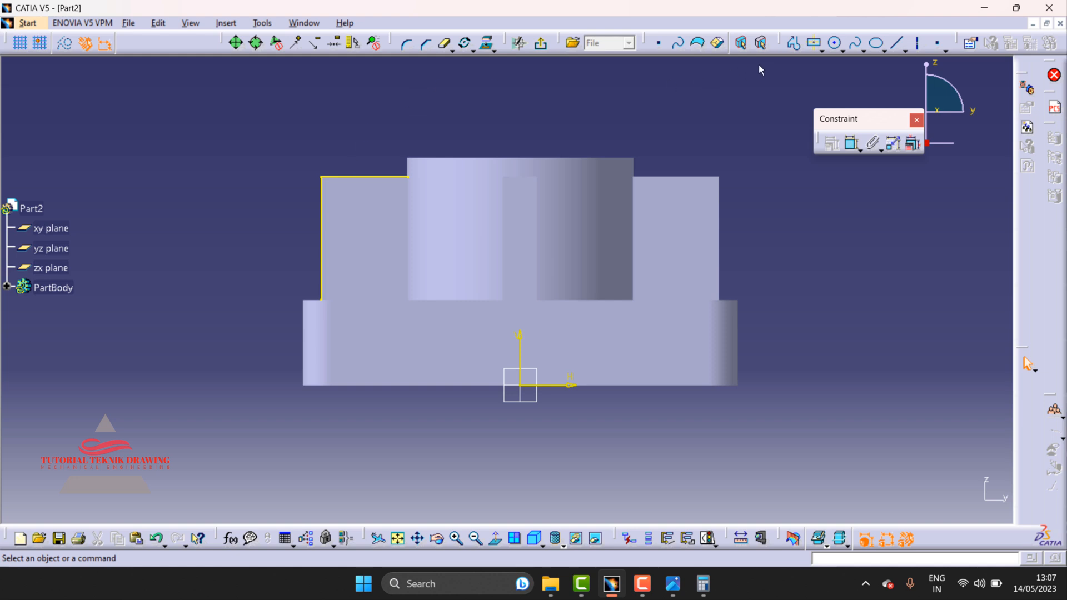
pyautogui.click(896, 43)
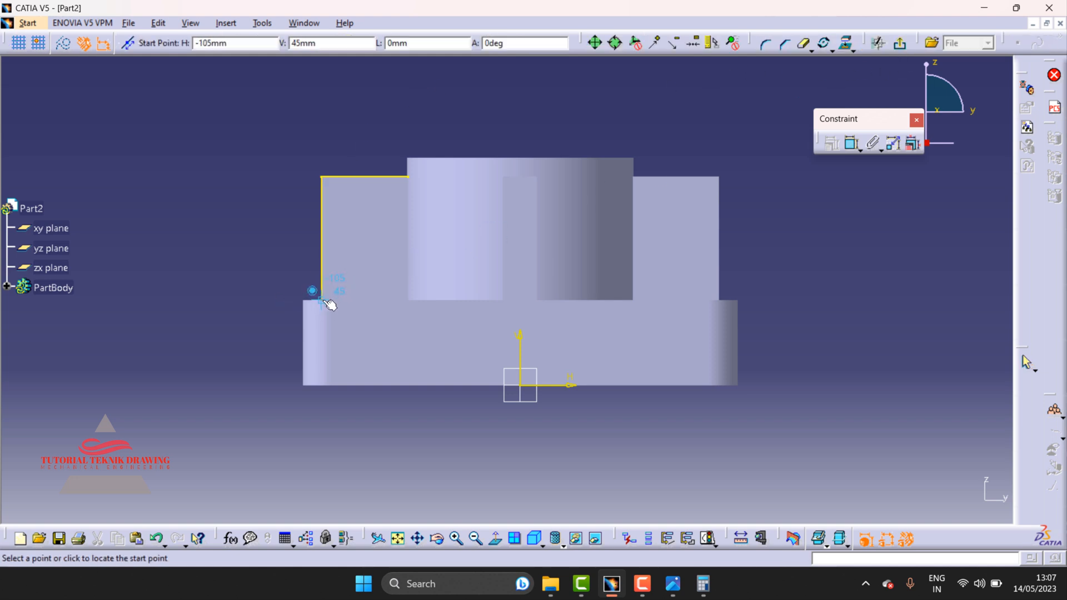
pyautogui.click(401, 177)
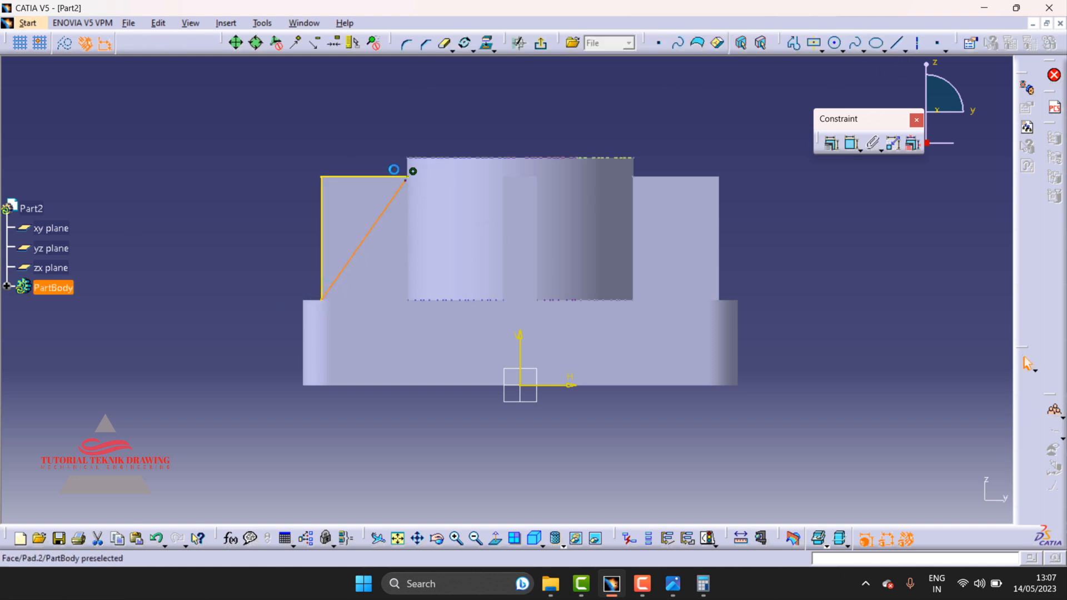
pyautogui.rightClick(395, 201)
pyautogui.click(420, 314)
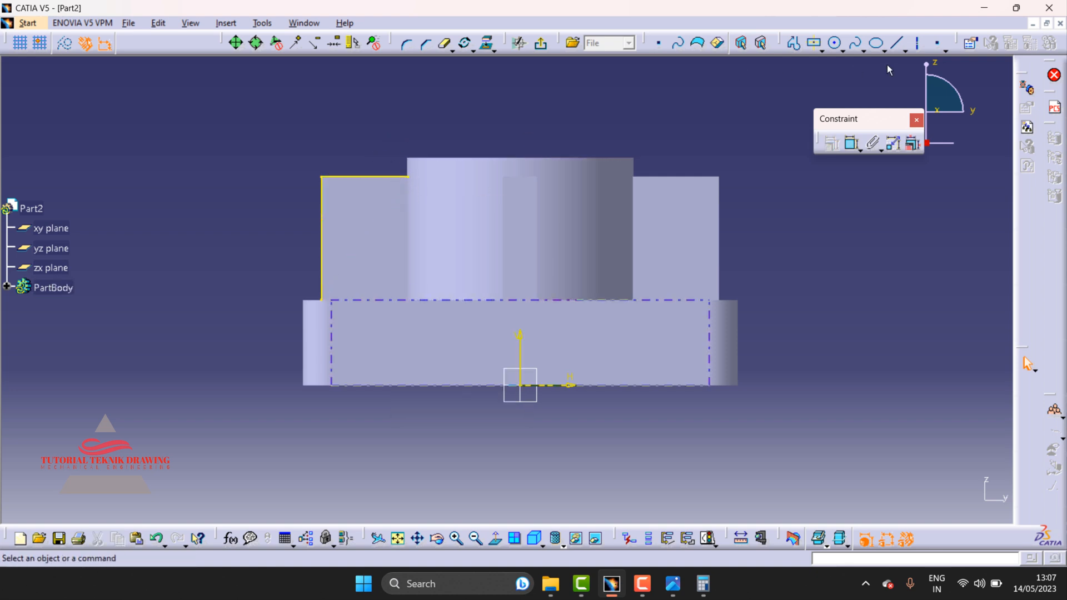
# - Draw a diagonal line from the rib's outer base corner to its top corner at the boss, closing the triangle
pyautogui.click(896, 43)
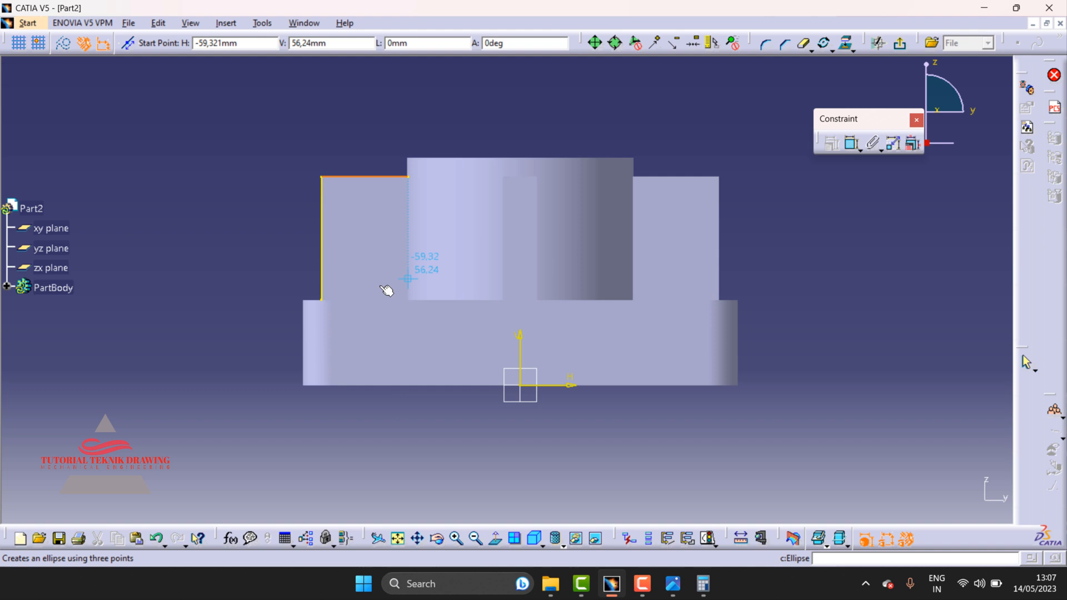
pyautogui.click(322, 300)
pyautogui.click(408, 177)
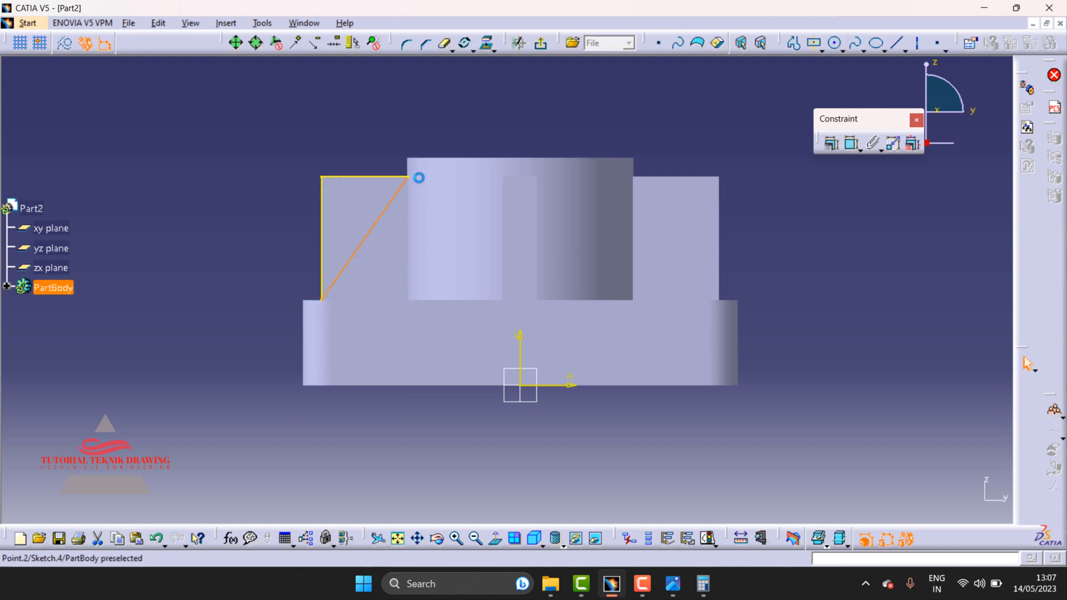
pyautogui.click(474, 121)
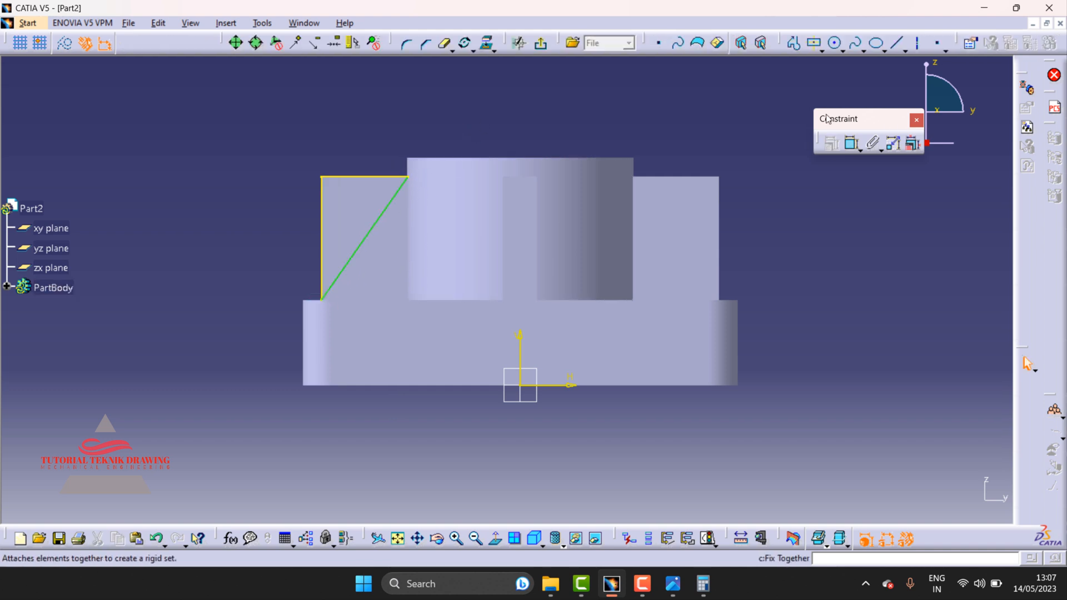
# - Exit the sketch and pocket the triangular profile 65 mm deep to slope the negative-y rib
pyautogui.click(542, 47)
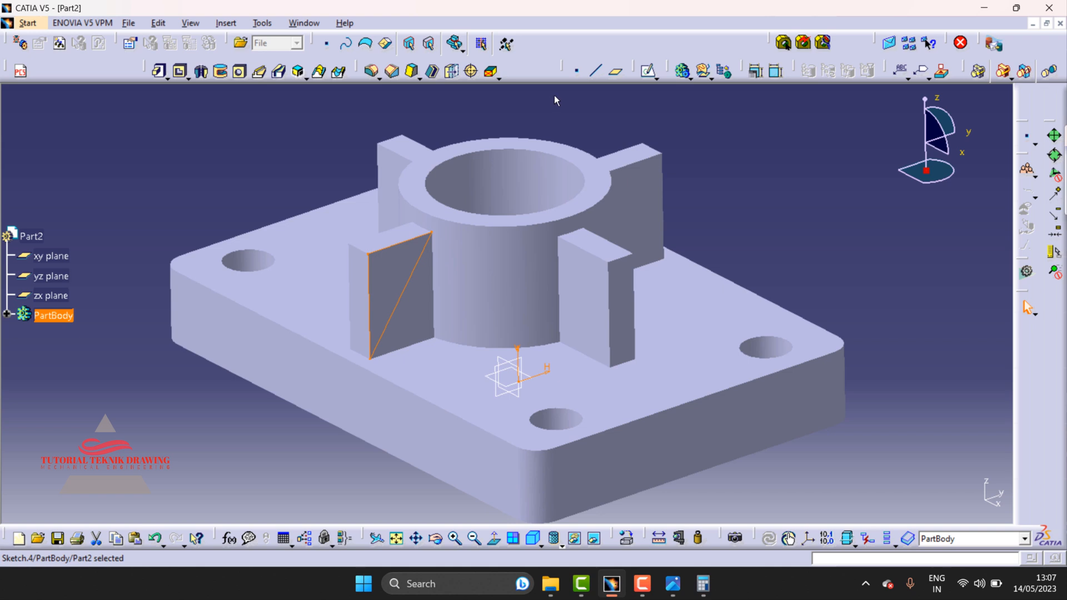
pyautogui.click(179, 73)
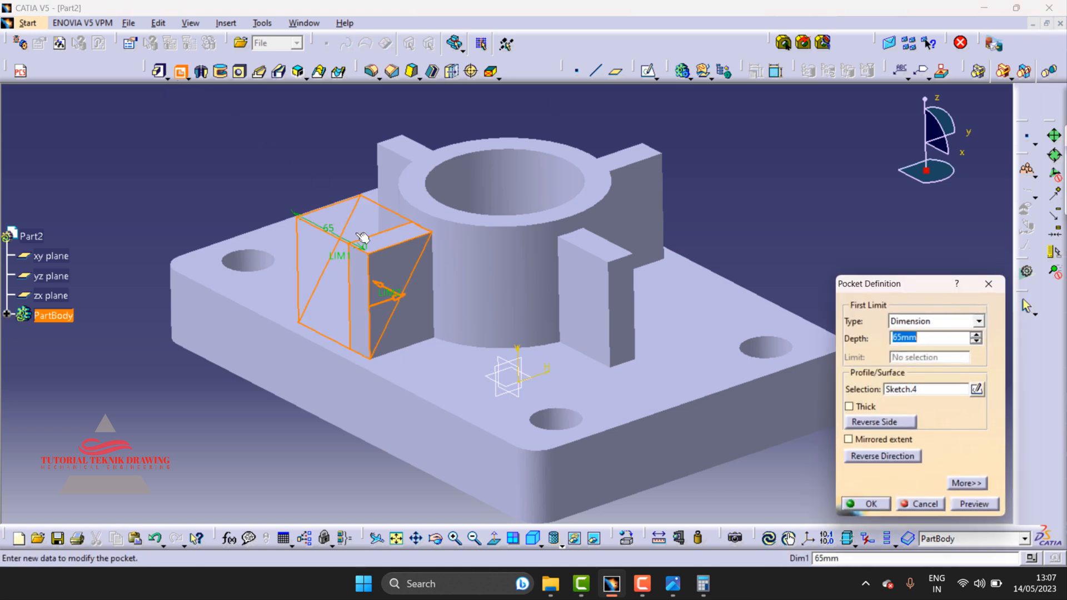
pyautogui.click(871, 501)
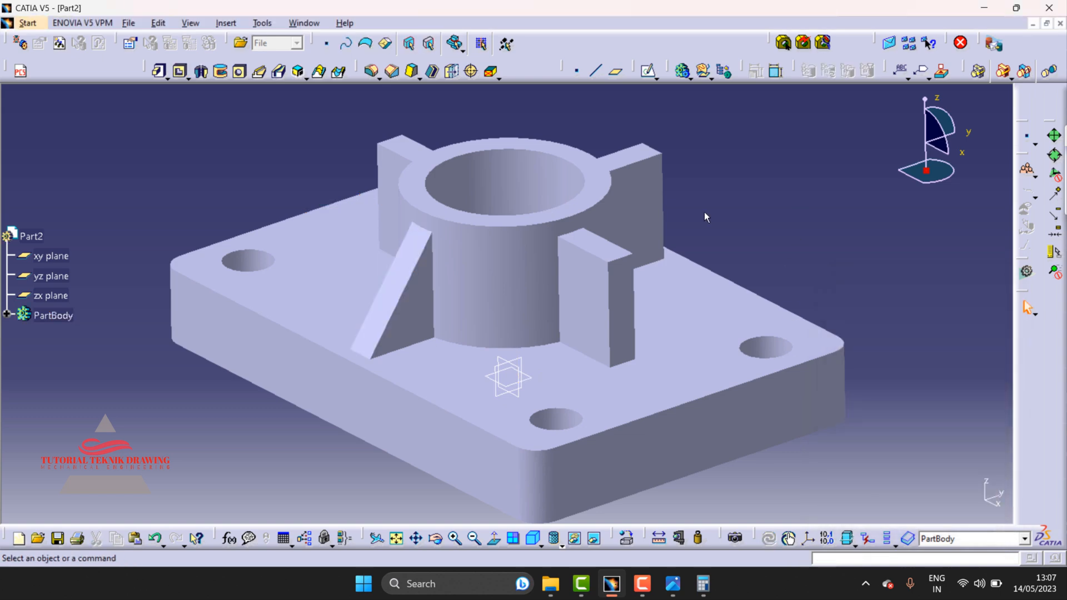
# - Start a sketch on the side face of the positive-x rib and project its outer vertical and top edges
pyautogui.click(589, 285)
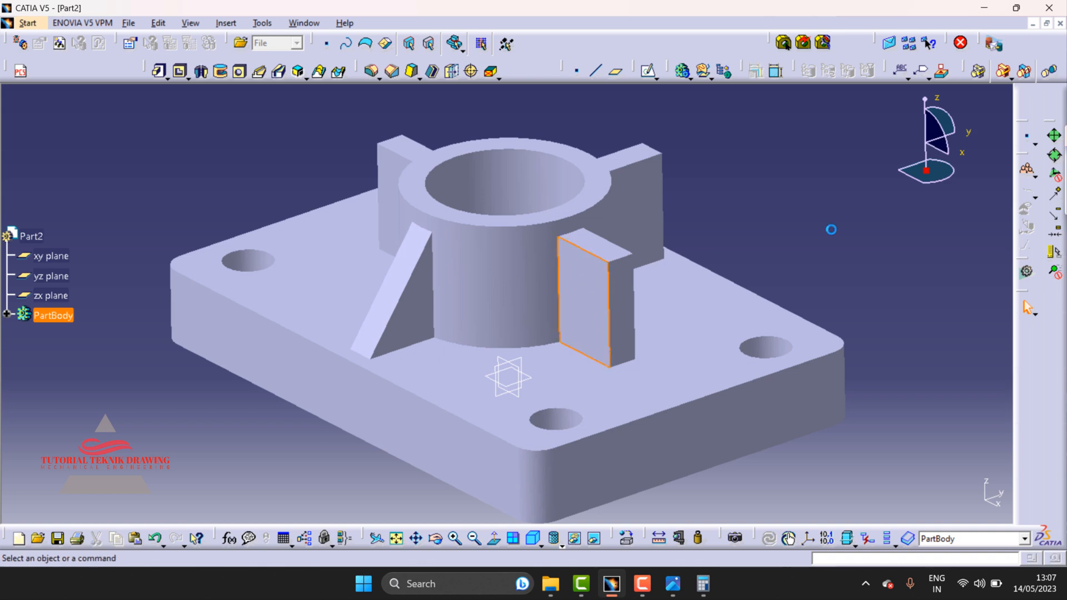
pyautogui.click(648, 70)
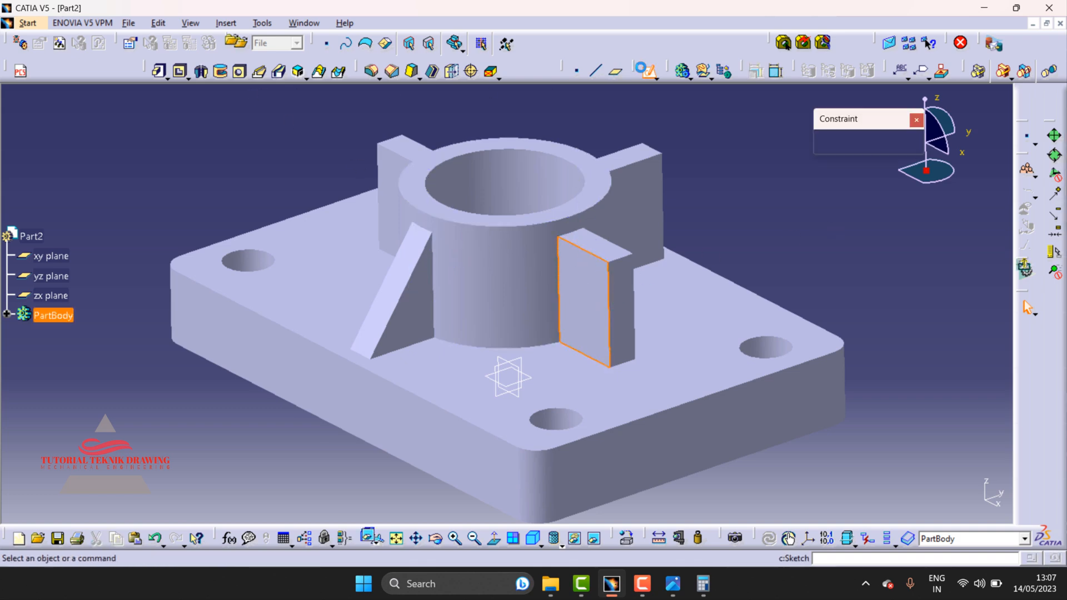
pyautogui.click(686, 202)
pyautogui.click(487, 42)
pyautogui.click(648, 179)
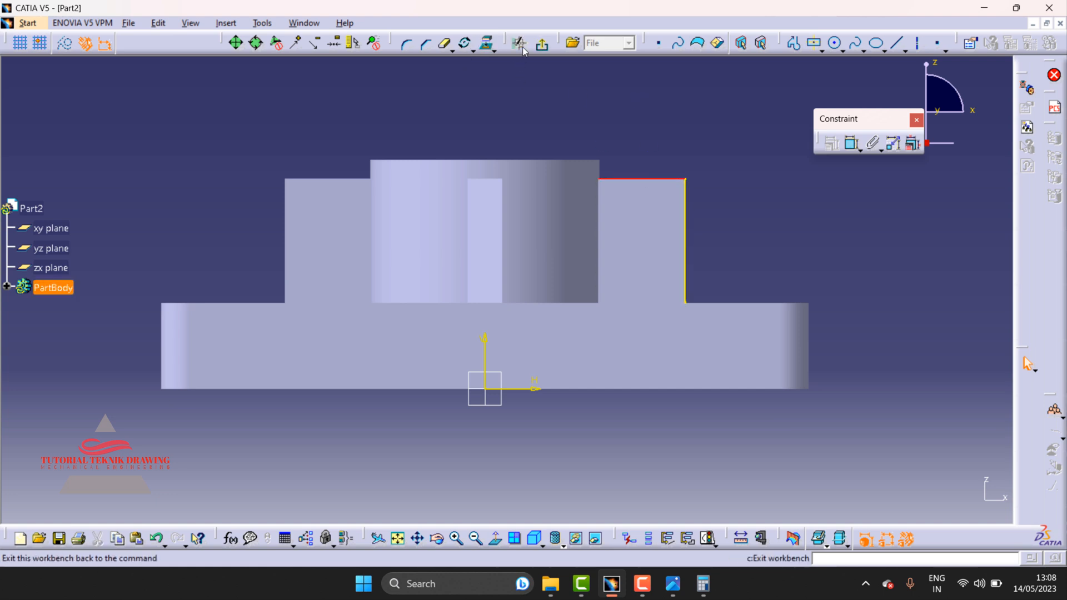
pyautogui.click(487, 44)
# - Close the triangle on the positive-x rib with a diagonal from boss top corner to outer base corner, and pocket it 65 mm
pyautogui.click(896, 43)
pyautogui.click(598, 178)
pyautogui.click(686, 303)
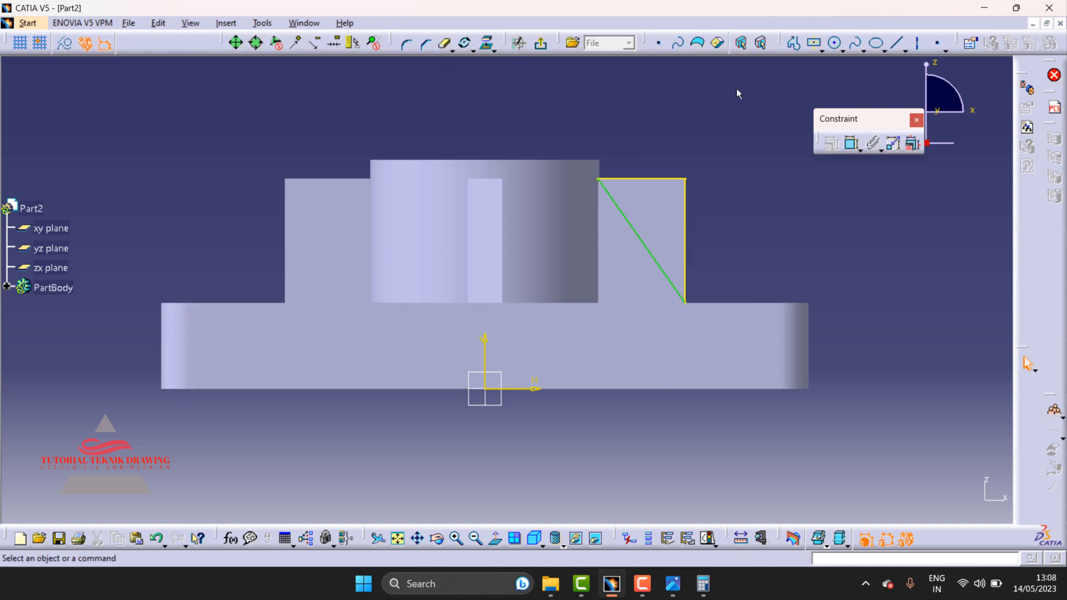
pyautogui.click(771, 55)
pyautogui.click(181, 72)
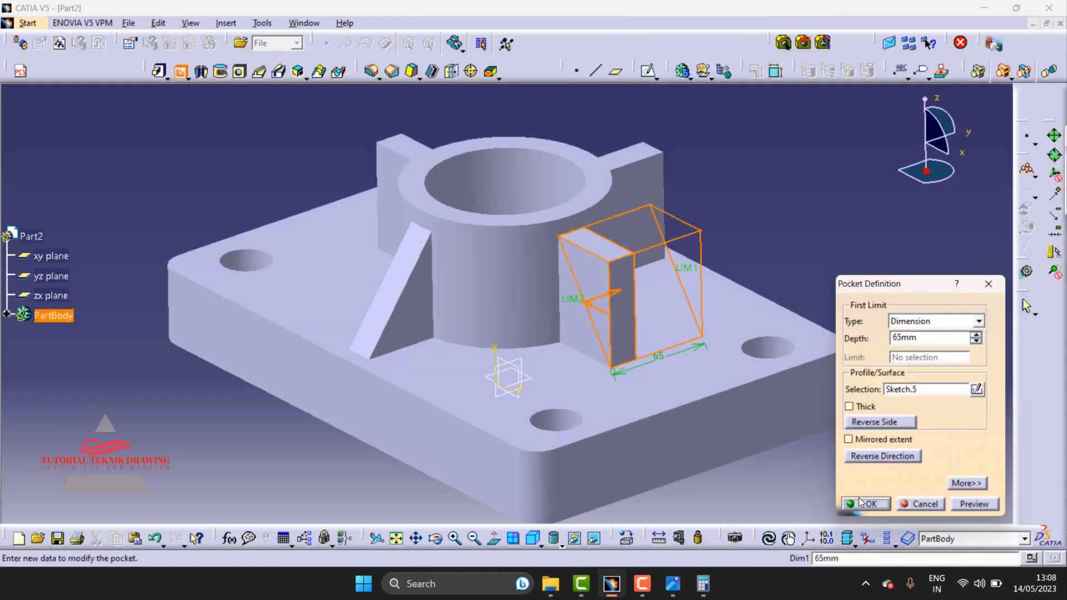
pyautogui.click(869, 504)
# - Start a sketch on the side face of the positive-y rib and project its top and outer vertical edges
pyautogui.click(634, 193)
pyautogui.click(648, 75)
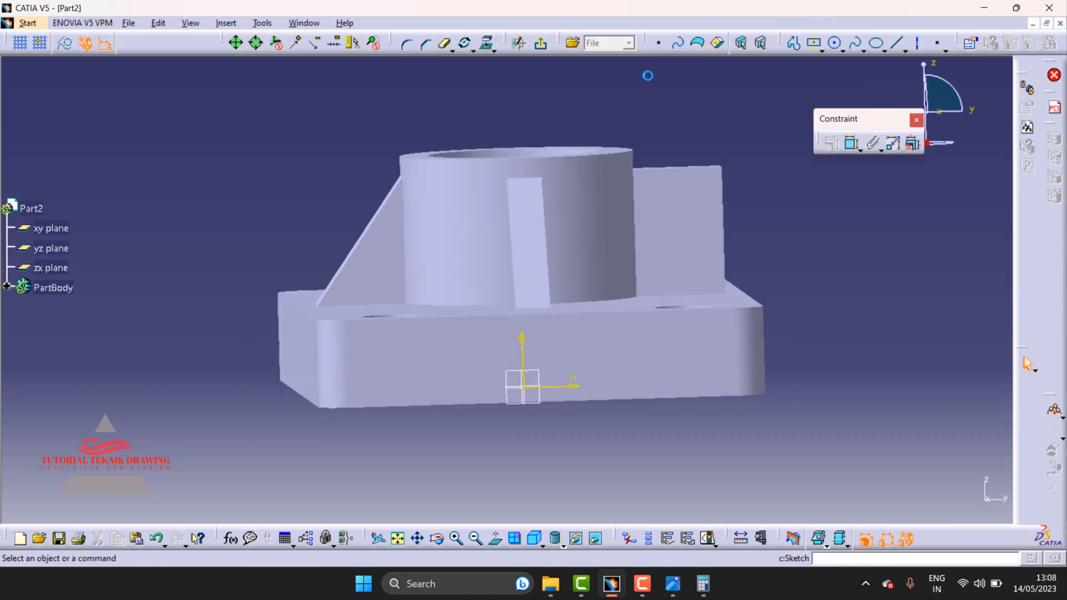
pyautogui.click(572, 97)
pyautogui.click(719, 224)
pyautogui.click(487, 43)
pyautogui.click(528, 97)
# - Close the triangle on the positive-y rib with a diagonal line, exit the sketch and cut the profile away with Pocket
pyautogui.click(897, 44)
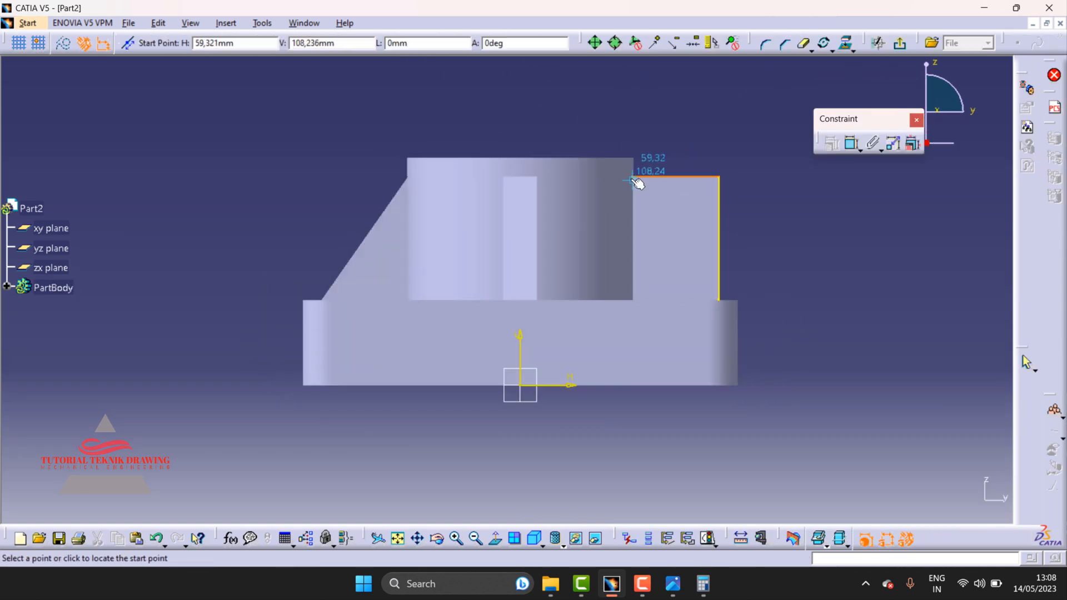
pyautogui.click(632, 177)
pyautogui.click(719, 300)
pyautogui.click(541, 43)
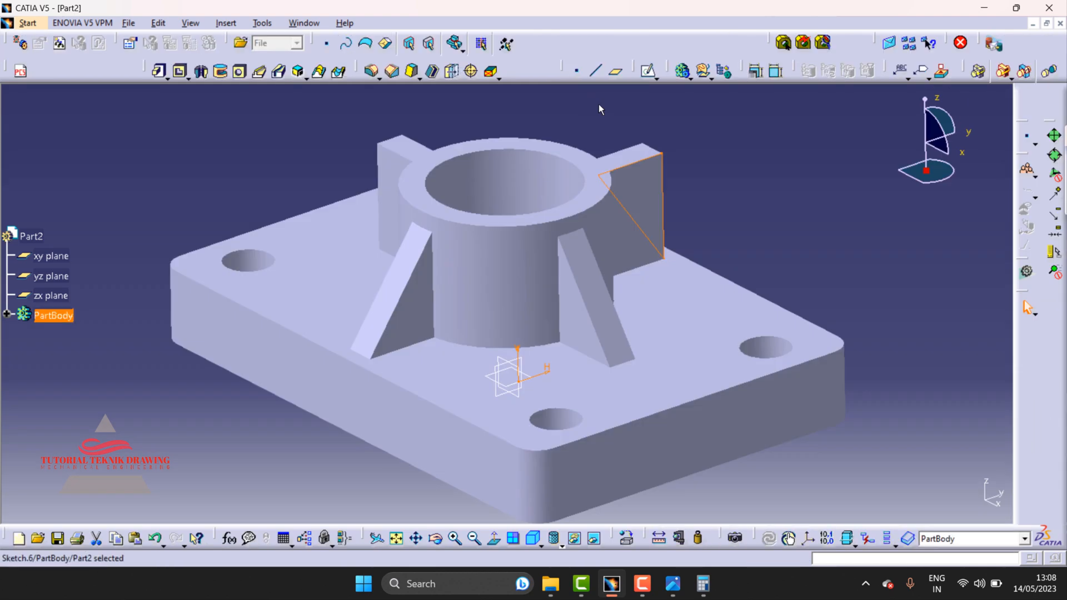
# - Start a sketch on the side face of the negative-x rib and project its top and outer vertical edges
pyautogui.click(385, 183)
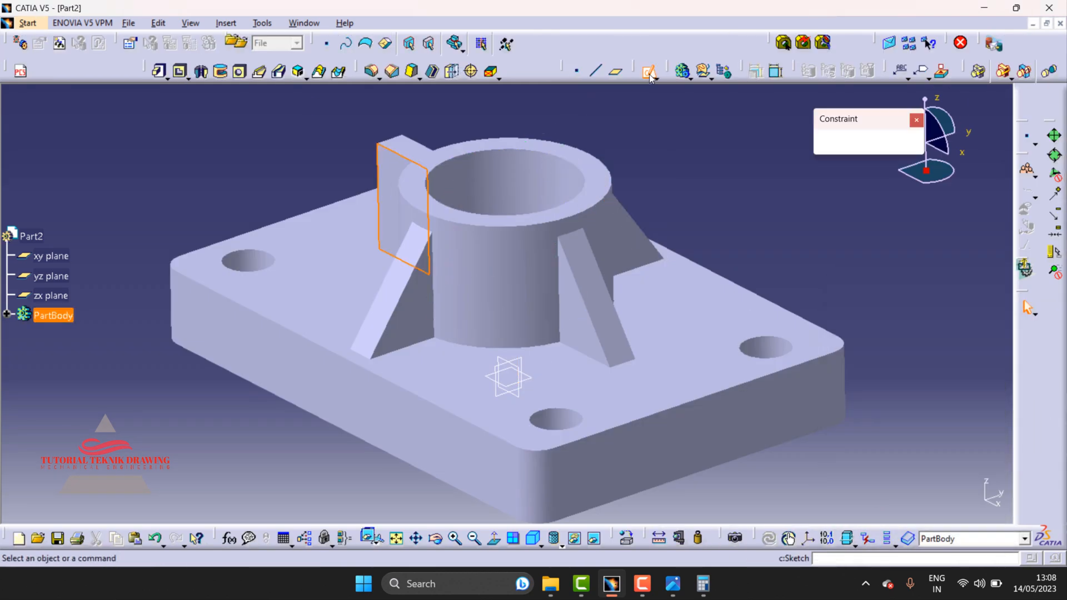
pyautogui.click(340, 178)
pyautogui.click(290, 213)
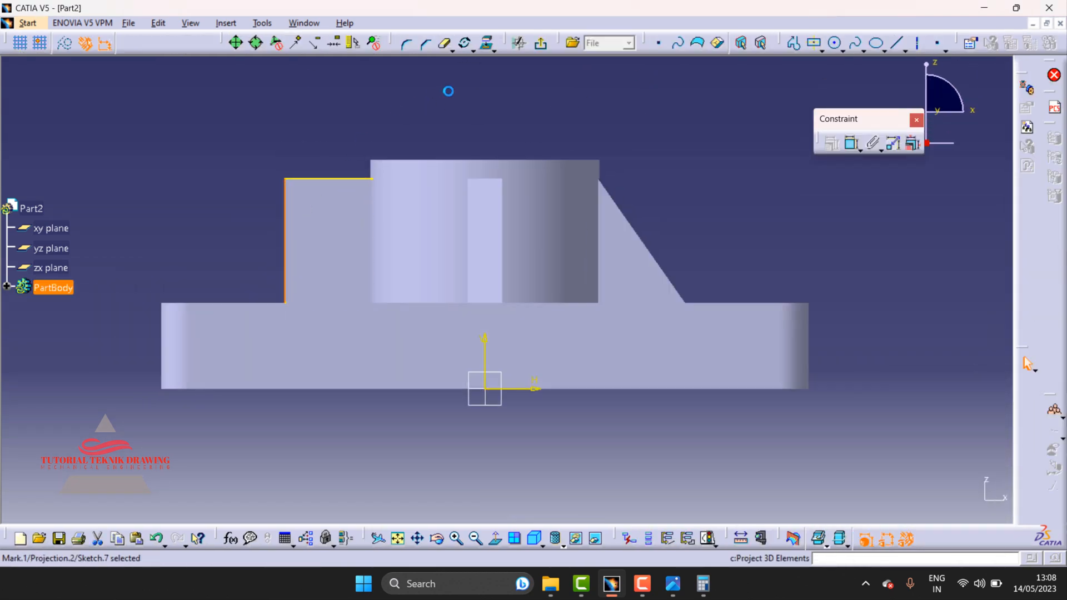
# - Draw the closing diagonal from the negative-x rib's outer base corner to its boss top corner and pocket the triangle 65 mm
pyautogui.click(897, 44)
pyautogui.click(285, 303)
pyautogui.click(371, 178)
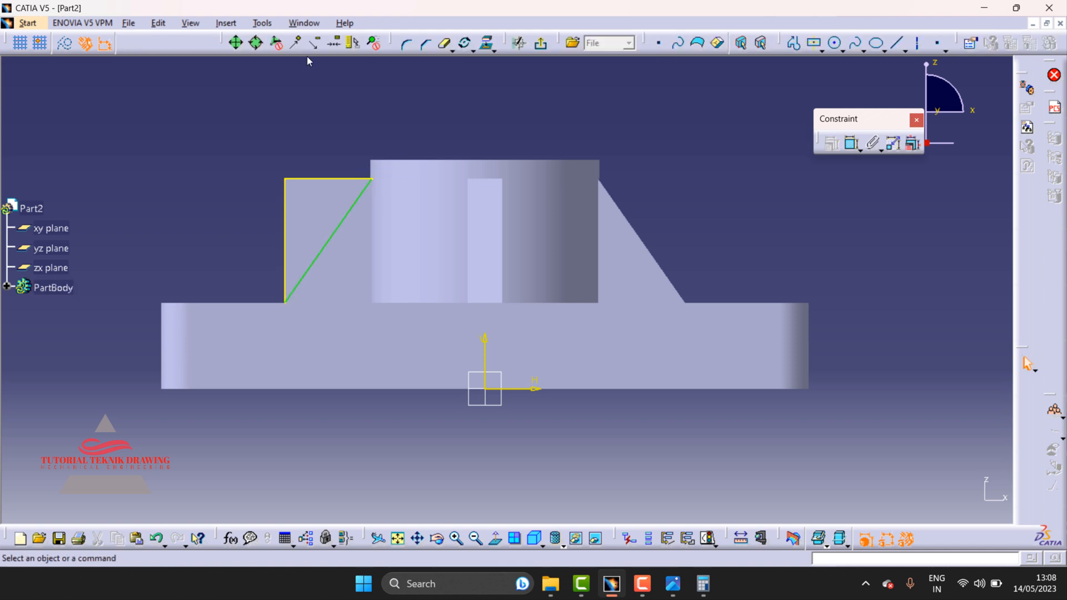
pyautogui.click(444, 44)
pyautogui.click(181, 71)
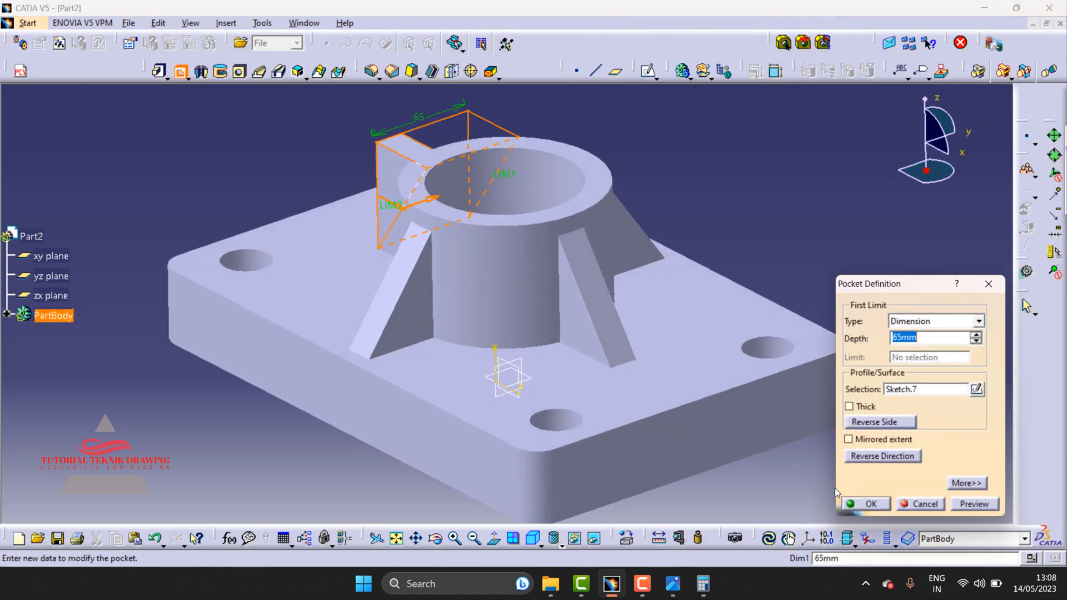
pyautogui.click(859, 504)
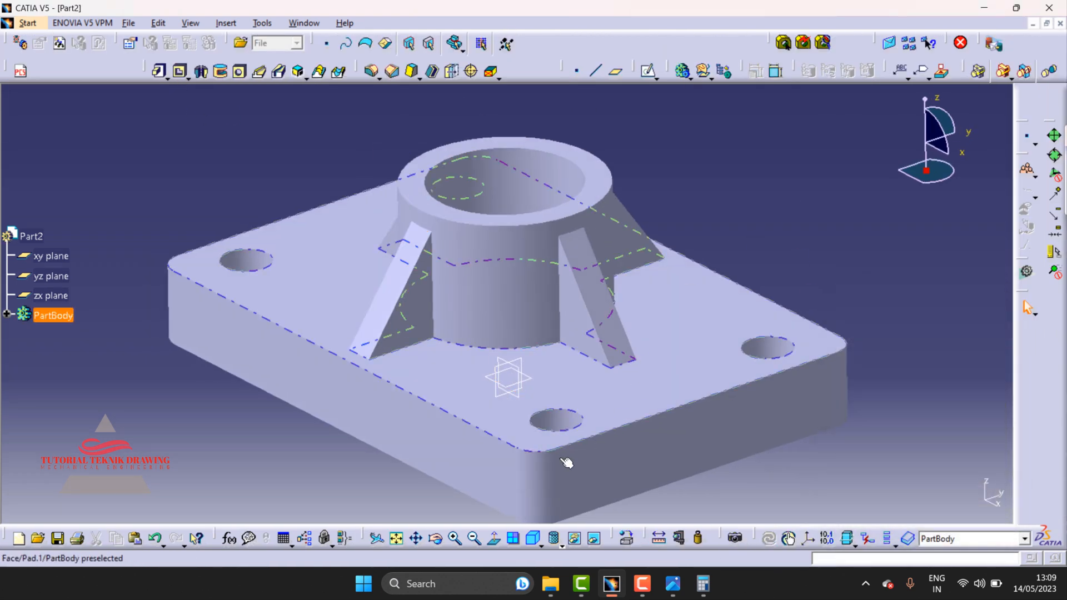
# - Hide the xy, yz and zx planes and switch on Manual Update mode
pyautogui.moveTo(500, 375); pyautogui.dragTo(528, 334, button='middle')
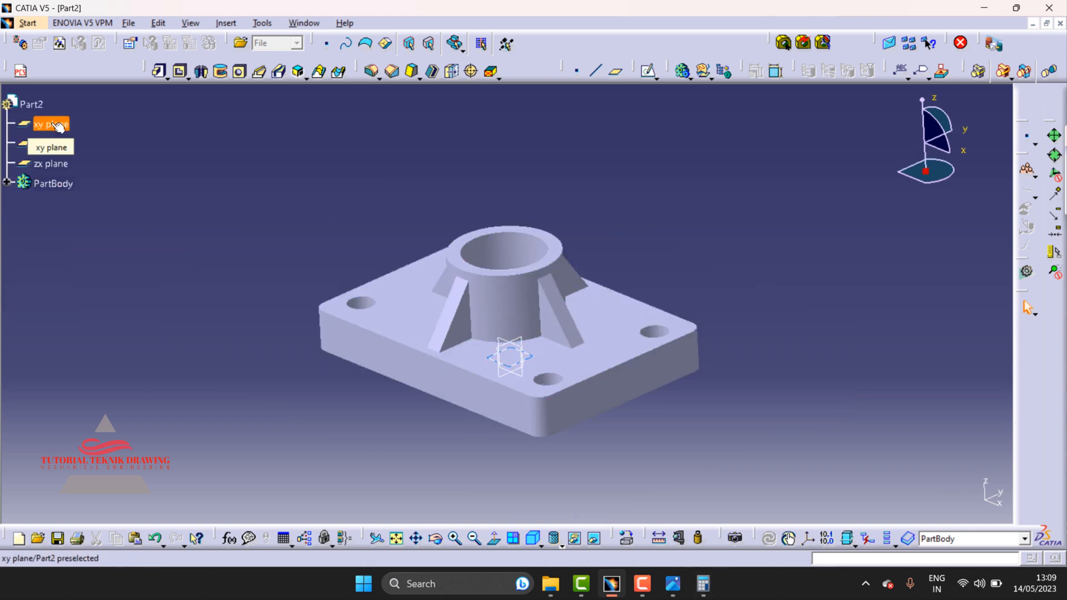
pyautogui.click(57, 126)
pyautogui.keyDown('ctrl'); pyautogui.click(53, 145); pyautogui.keyUp('ctrl')
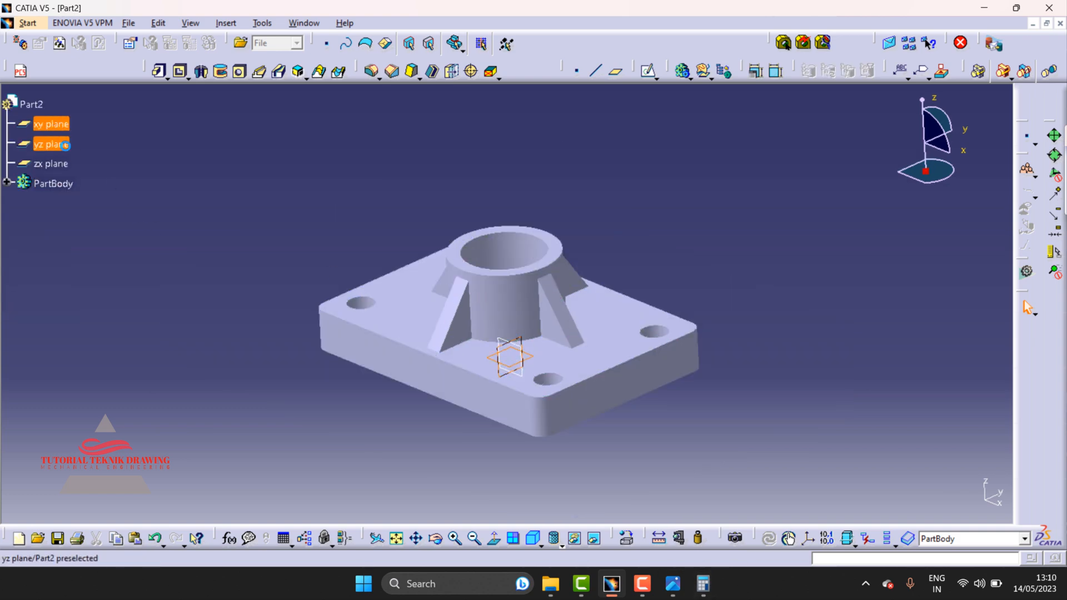
pyautogui.keyDown('ctrl'); pyautogui.click(54, 164); pyautogui.keyUp('ctrl')
pyautogui.rightClick(61, 168)
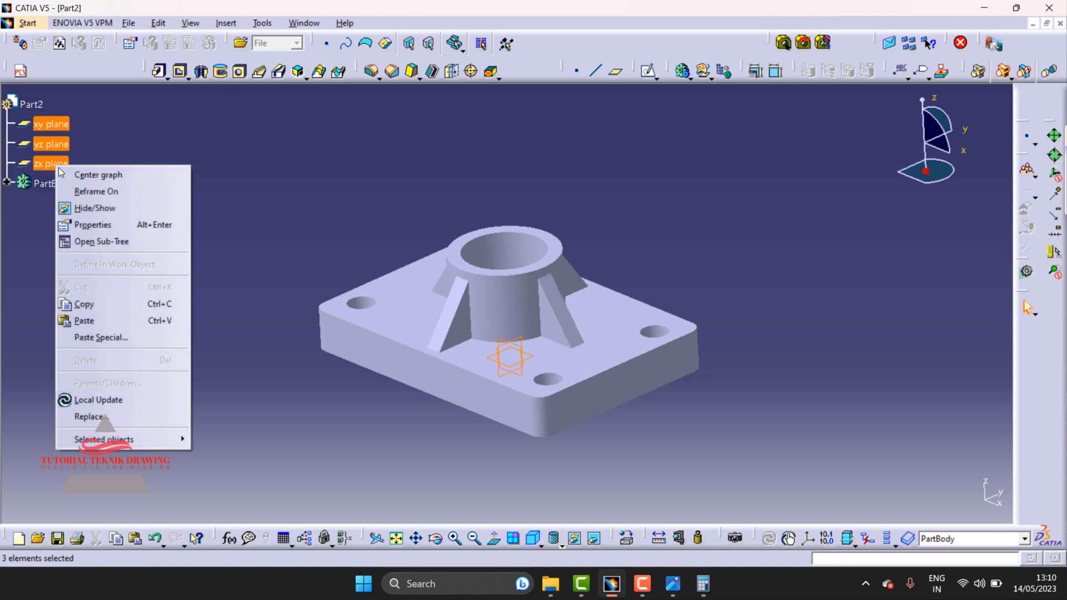
pyautogui.click(114, 210)
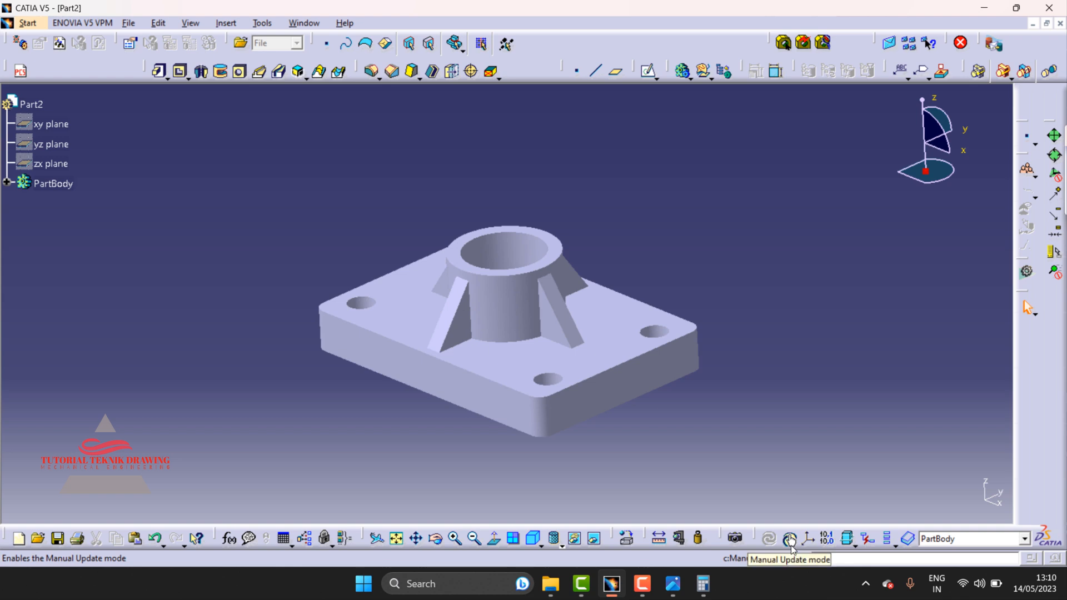
pyautogui.click(790, 539)
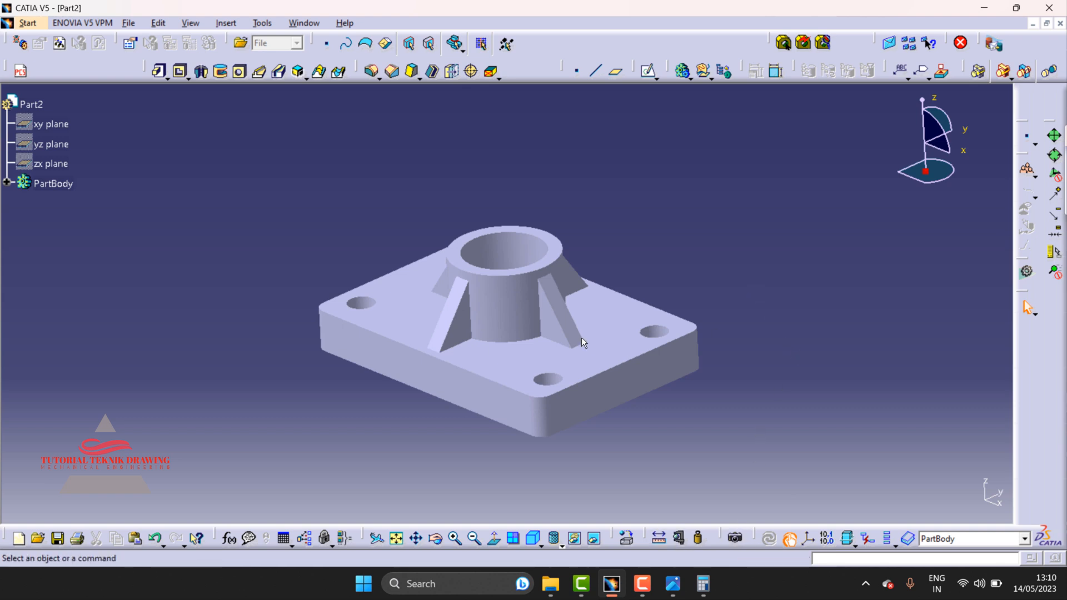
# - Switch off Manual Update mode for the part
pyautogui.scroll(2, 581, 338)
pyautogui.click(790, 539)
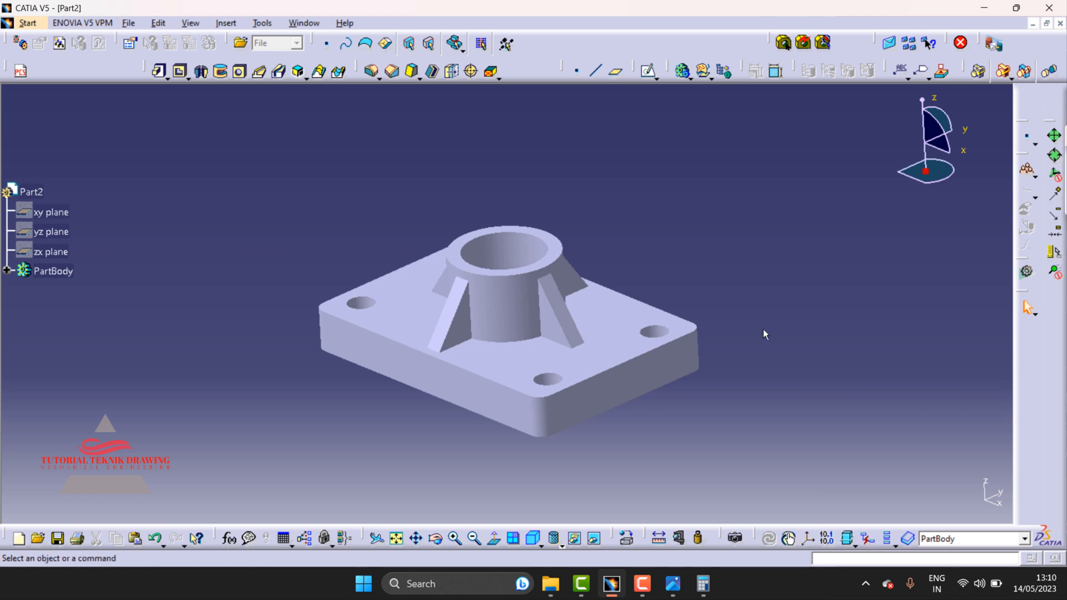
pyautogui.scroll(2, 699, 346)
pyautogui.scroll(-3, 693, 374)
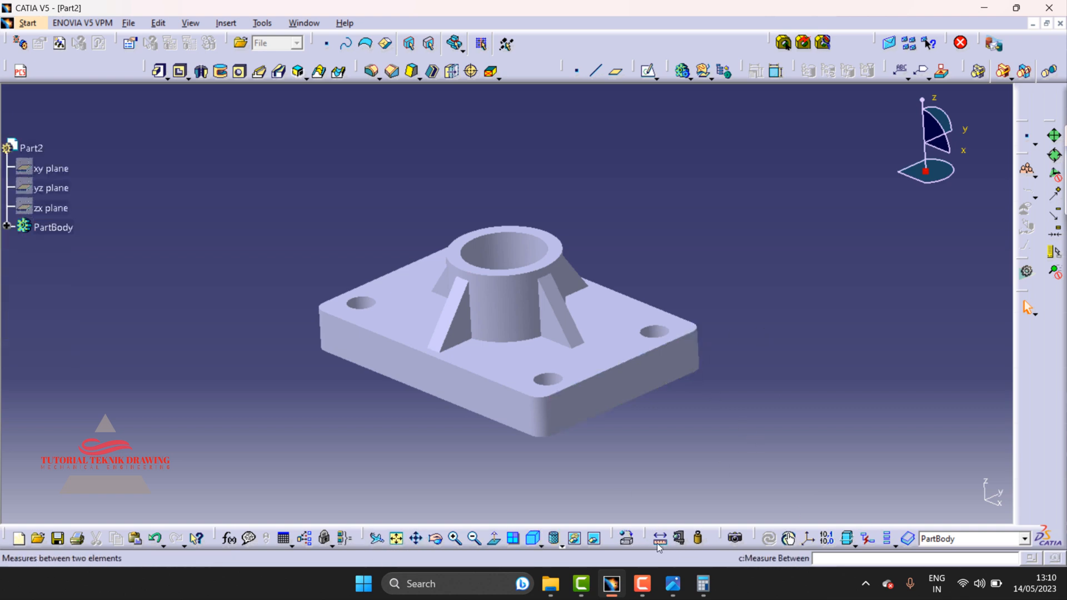
# - Open the default material catalog and look through the Construction, Metal and Other materials
pyautogui.click(628, 540)
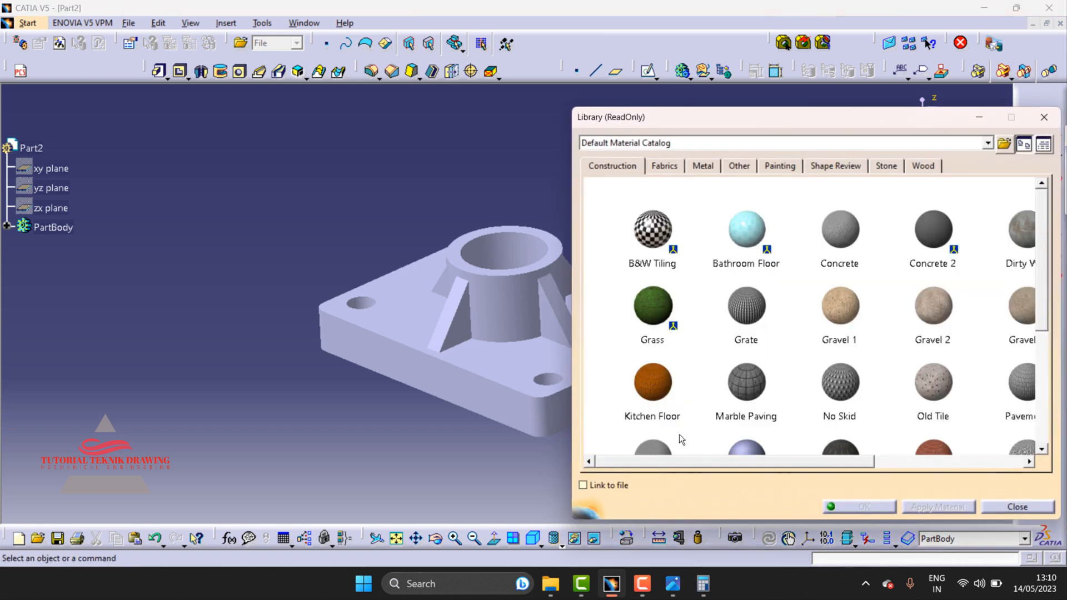
pyautogui.scroll(-3, 698, 246)
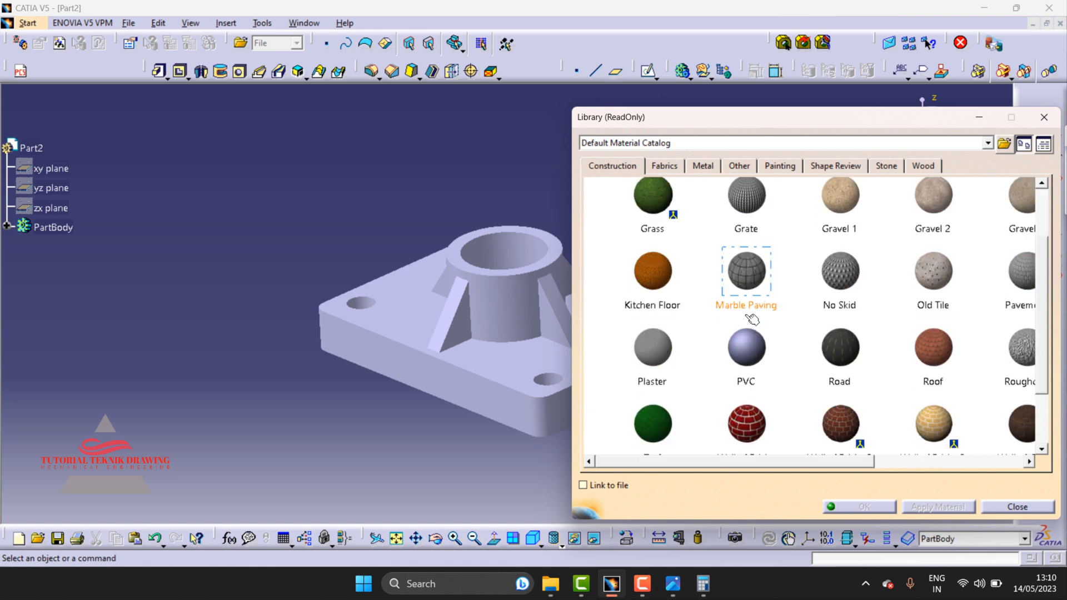
pyautogui.click(705, 166)
pyautogui.scroll(-2, 778, 311)
pyautogui.click(822, 289)
pyautogui.scroll(-2, 846, 372)
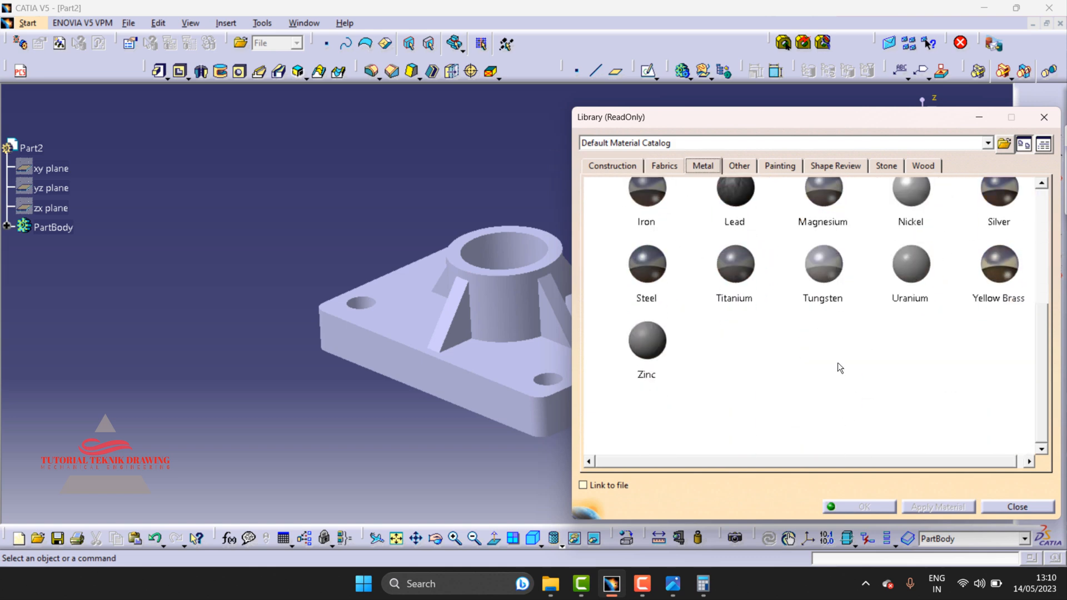
pyautogui.click(744, 167)
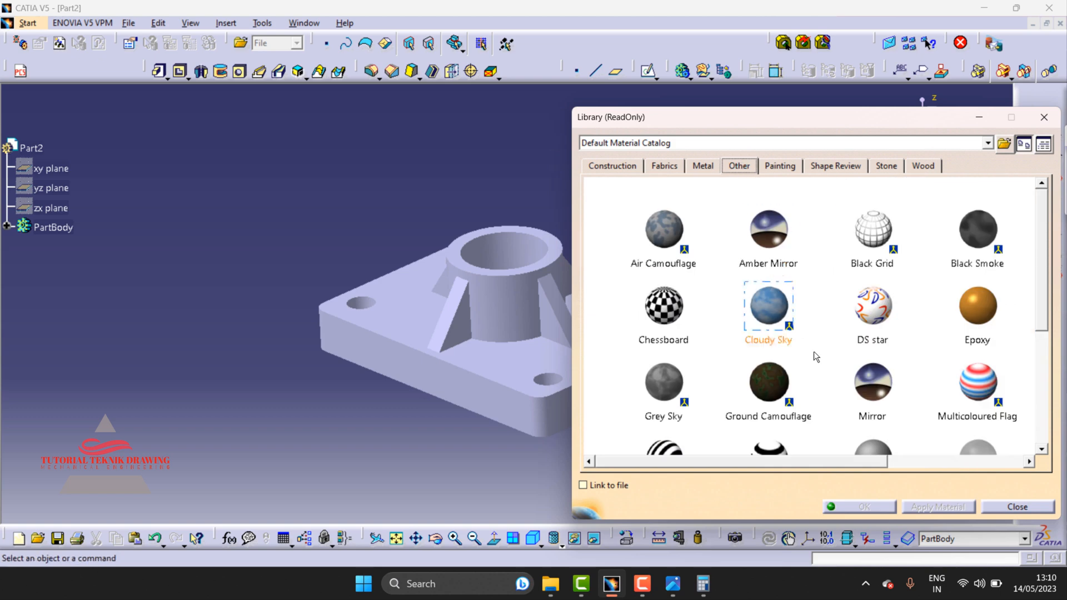
pyautogui.scroll(-1, 817, 364)
pyautogui.scroll(-1, 817, 364)
pyautogui.scroll(-1, 816, 364)
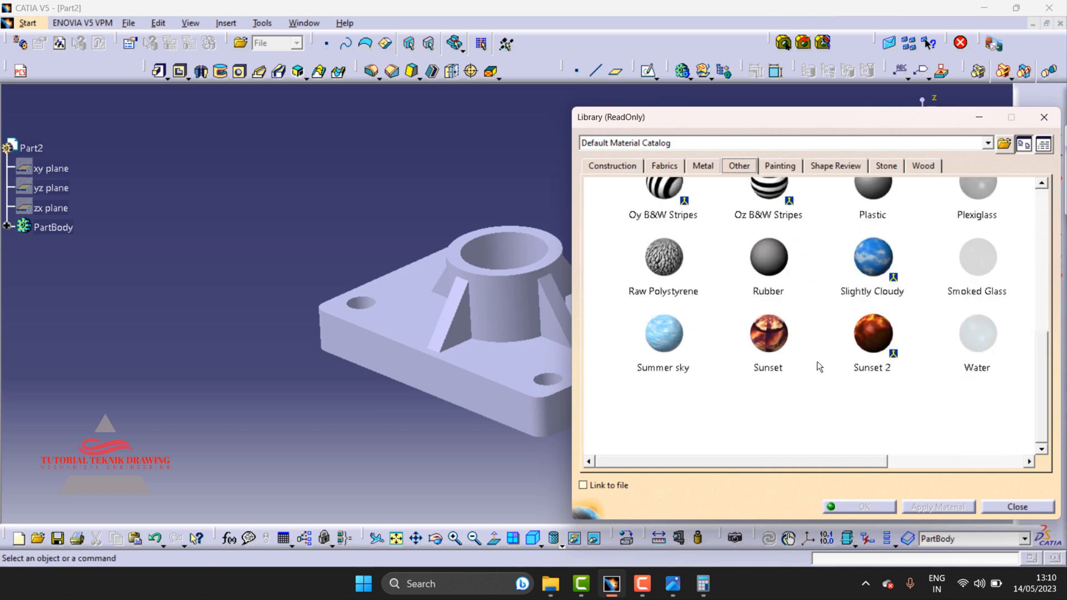
# - Apply the DS Light Blue painting material to the PartBody and close the material library
pyautogui.click(789, 181)
pyautogui.click(781, 166)
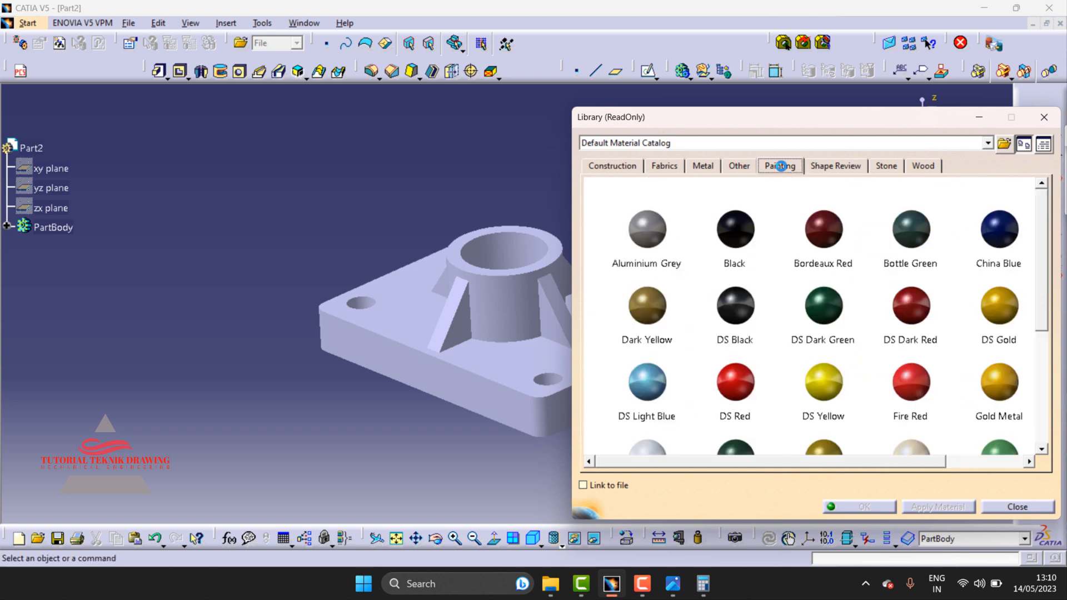
pyautogui.click(823, 202)
pyautogui.scroll(-2, 820, 329)
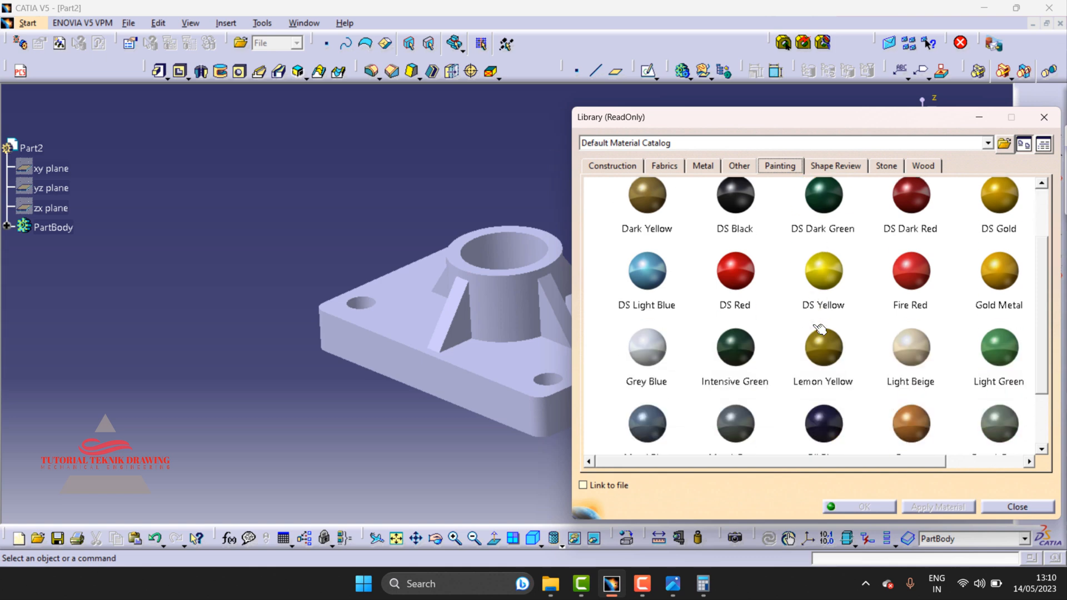
pyautogui.scroll(2, 820, 329)
pyautogui.click(660, 343)
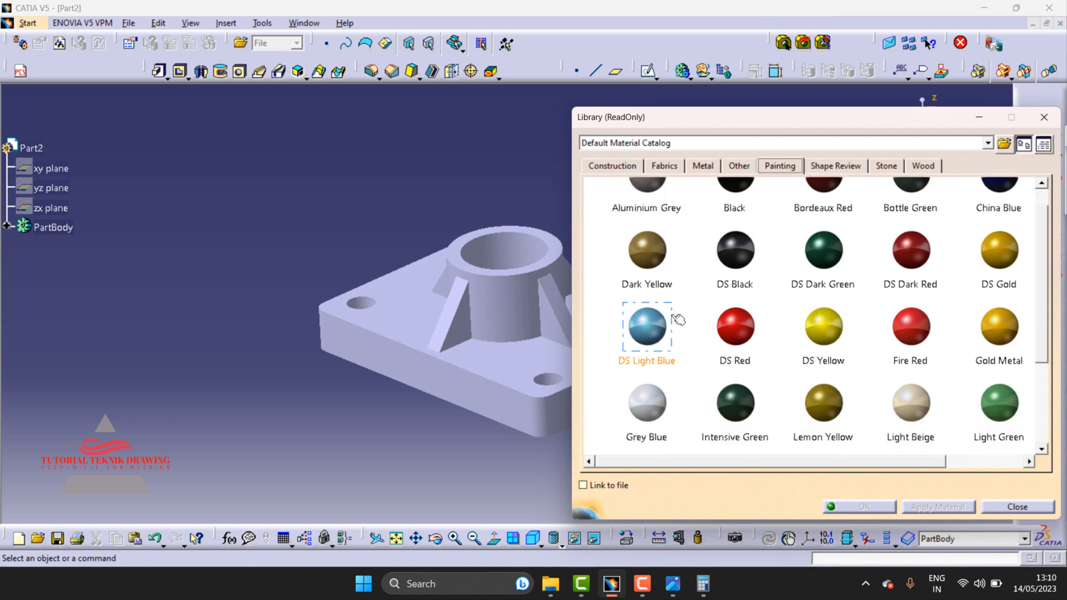
pyautogui.click(457, 329)
pyautogui.moveTo(485, 355); pyautogui.dragTo(486, 355)
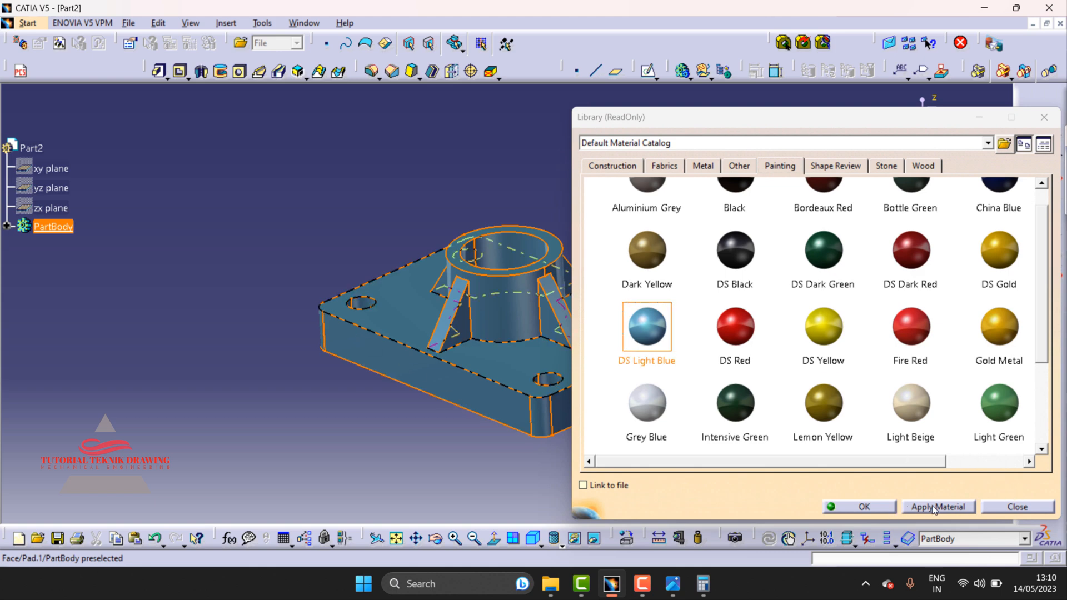
pyautogui.click(910, 508)
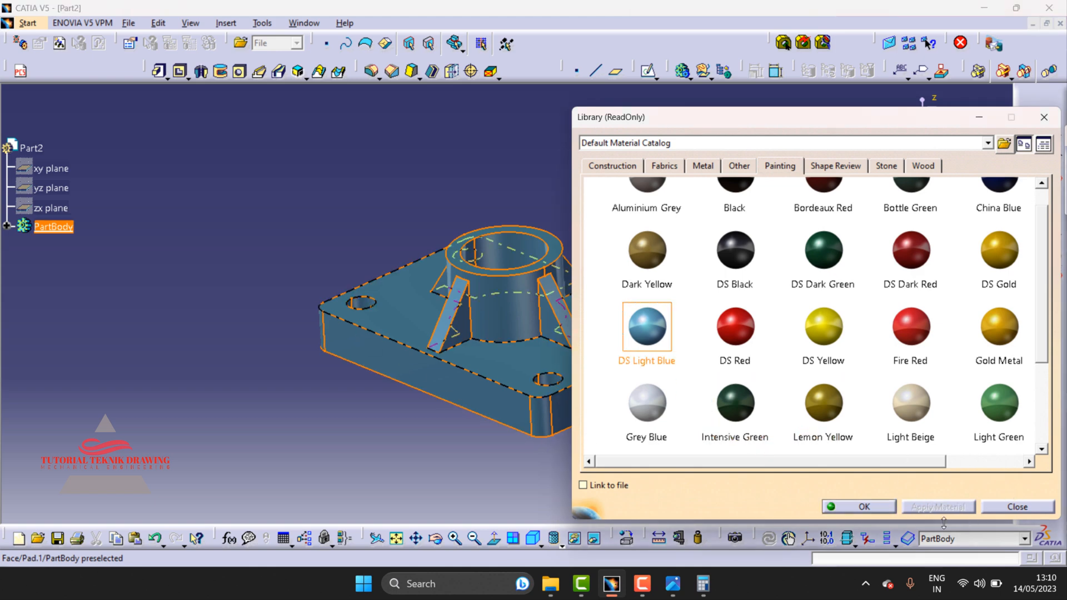
pyautogui.click(858, 507)
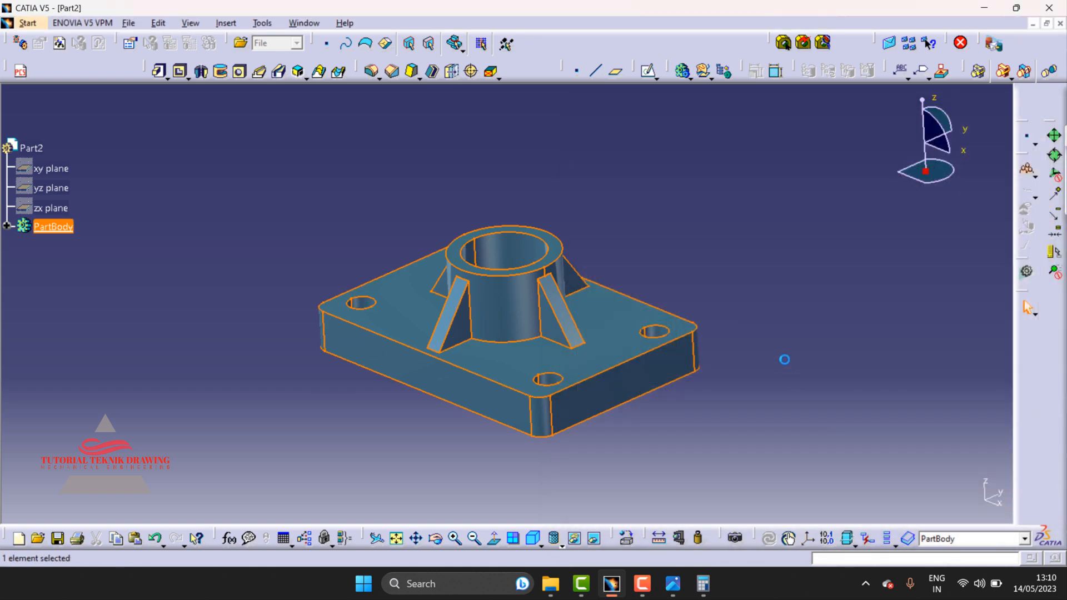
# - Frame the bracket in a closer view, start the photo render tool and choose the predefined Desktop scene
pyautogui.click(436, 539)
pyautogui.moveTo(499, 327); pyautogui.dragTo(504, 354)
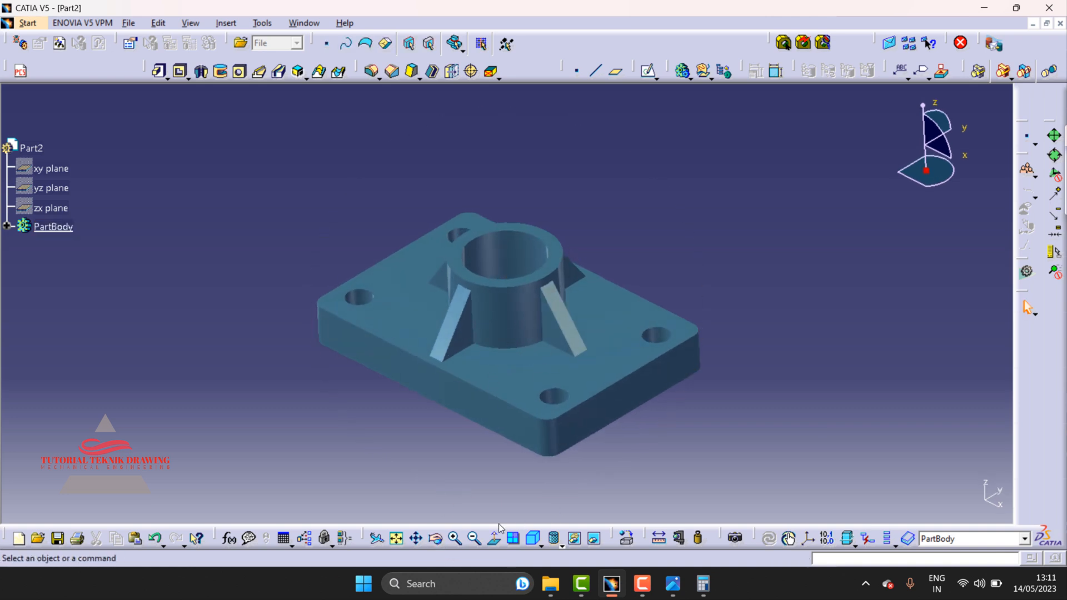
pyautogui.click(455, 539)
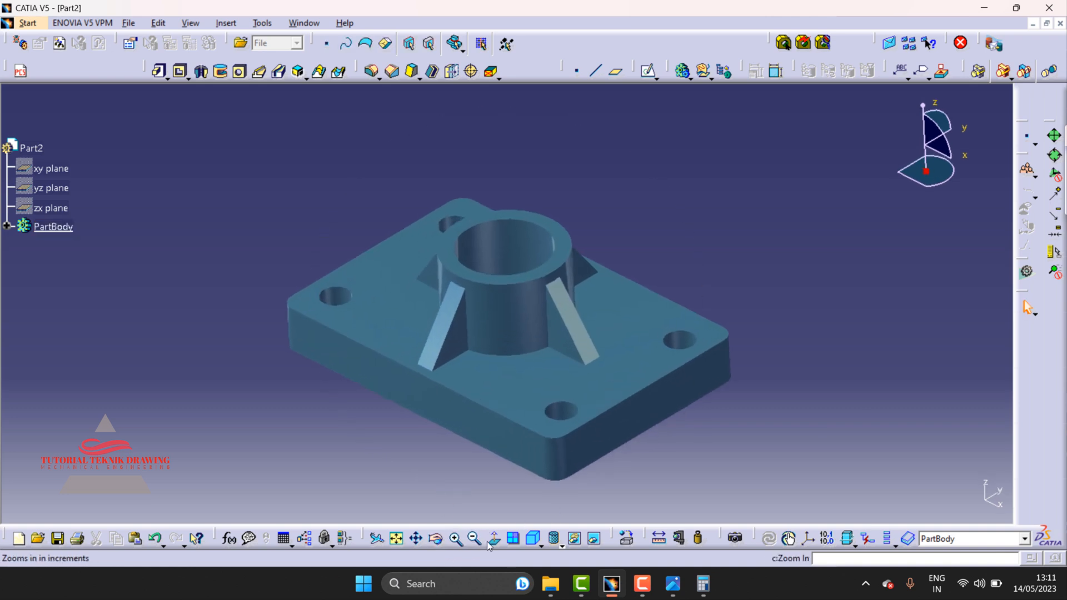
pyautogui.click(737, 539)
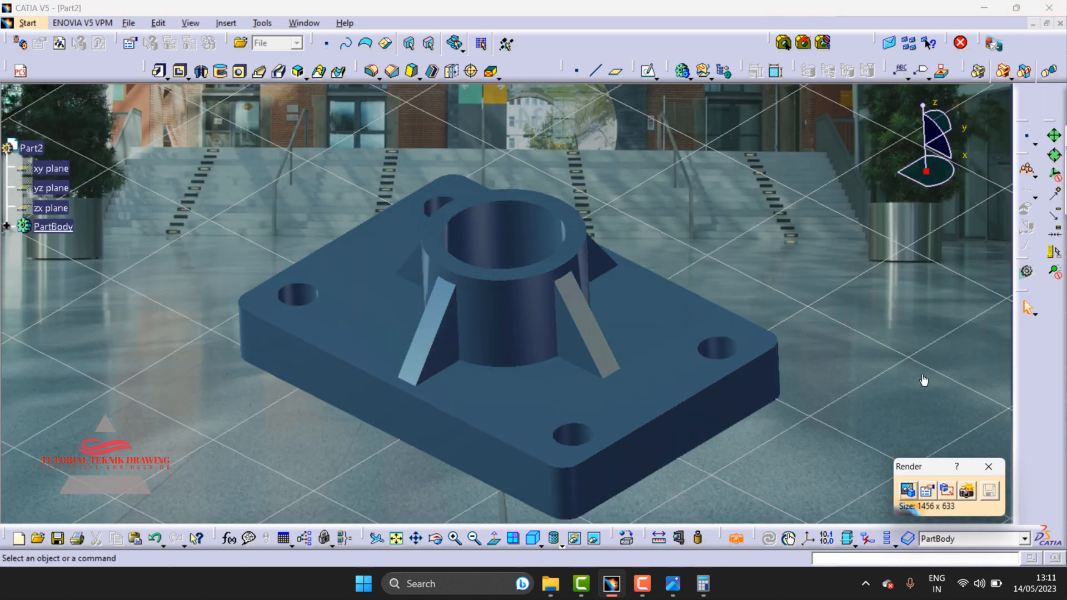
pyautogui.click(908, 490)
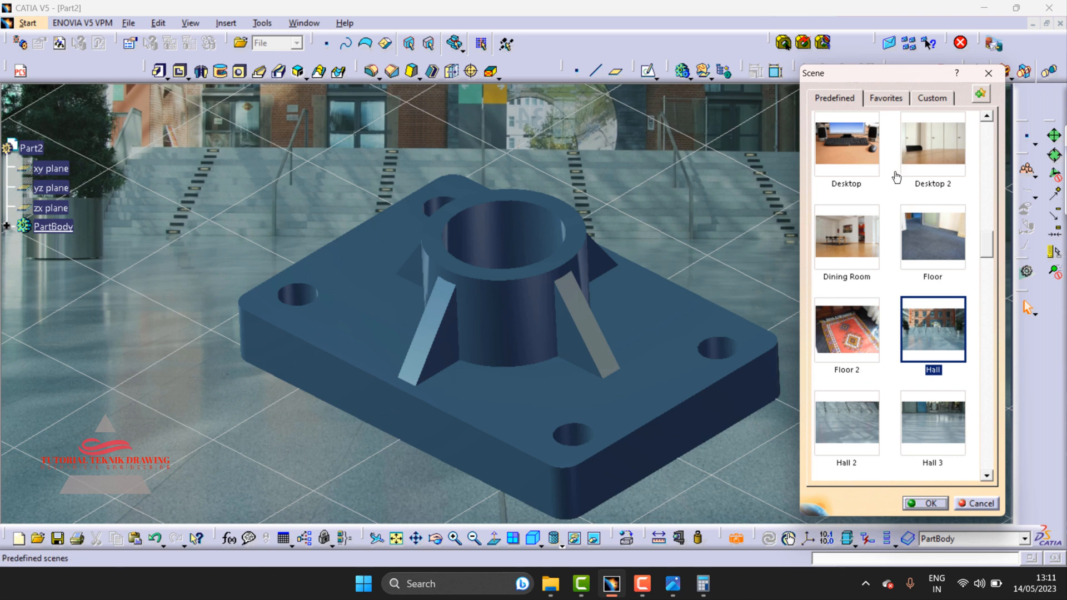
pyautogui.click(861, 153)
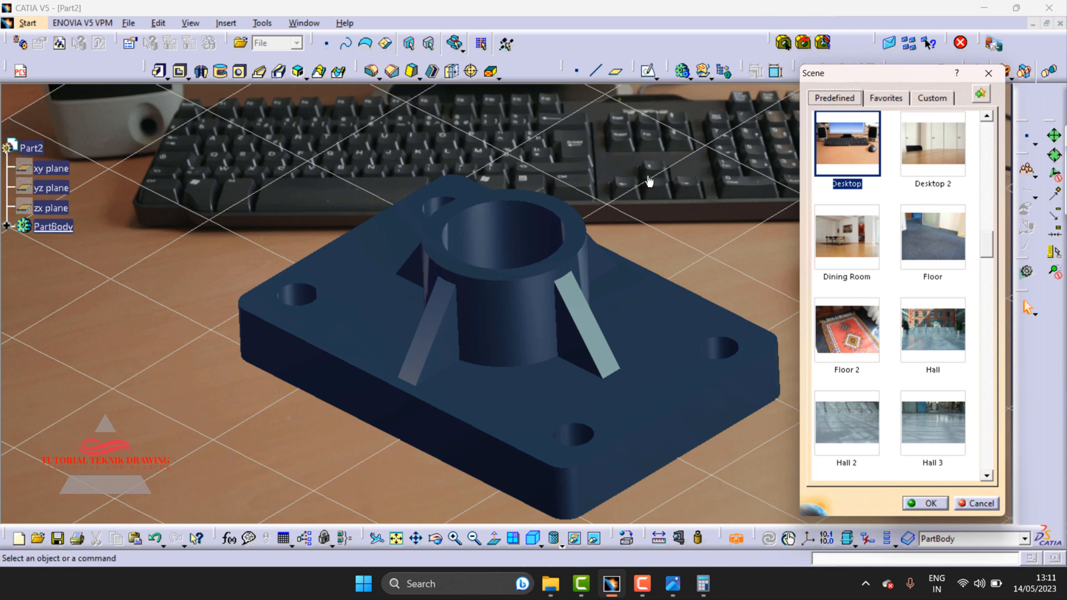
# - In the scene's custom lighting settings, set the first lighting value to 0.36 and the fourth to 0.5
pyautogui.click(886, 99)
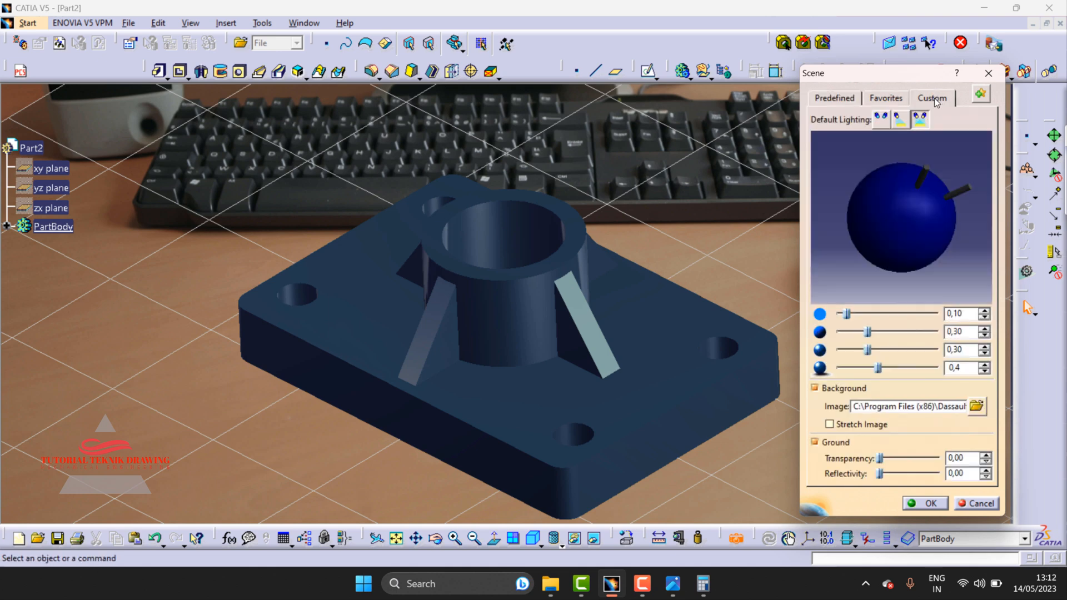
pyautogui.click(836, 99)
pyautogui.click(898, 101)
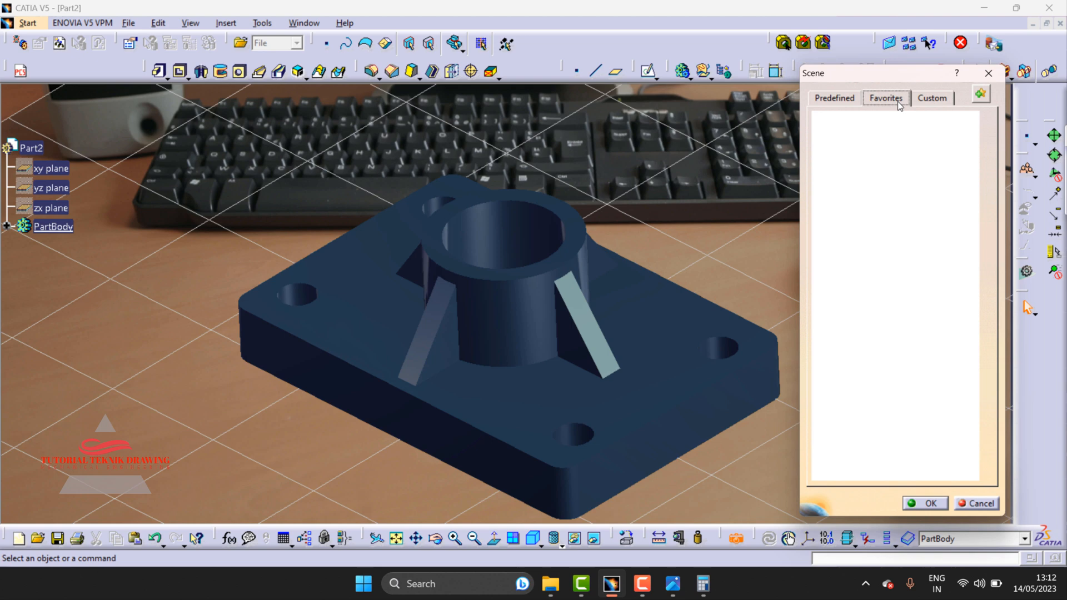
pyautogui.click(932, 98)
pyautogui.click(918, 119)
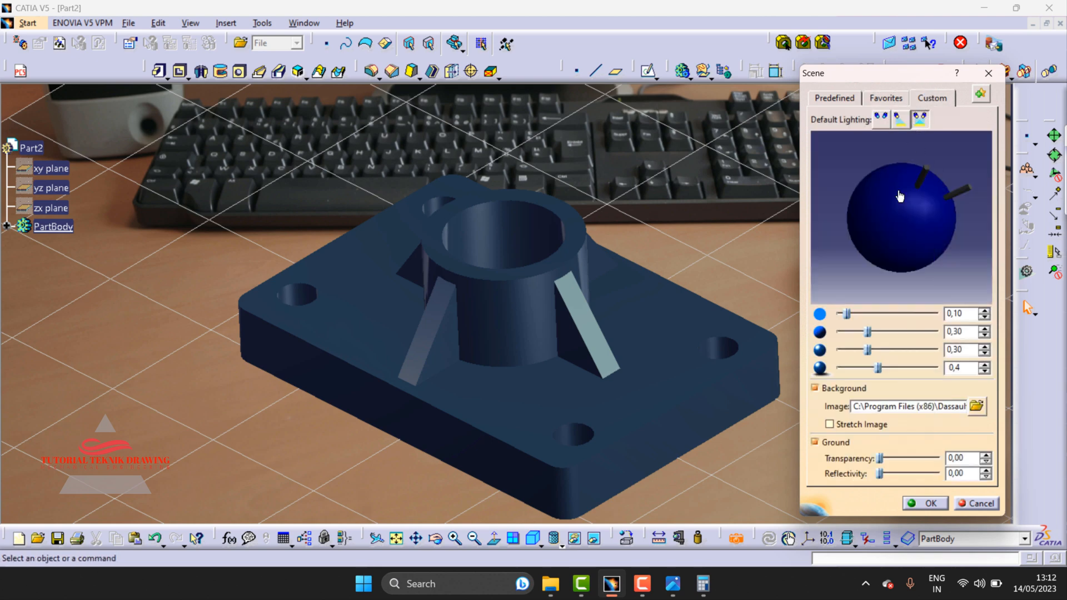
pyautogui.moveTo(885, 365)
pyautogui.mouseDown()
pyautogui.moveTo(897, 368)
pyautogui.moveTo(888, 368)
pyautogui.mouseUp()
pyautogui.moveTo(848, 314); pyautogui.dragTo(874, 314)
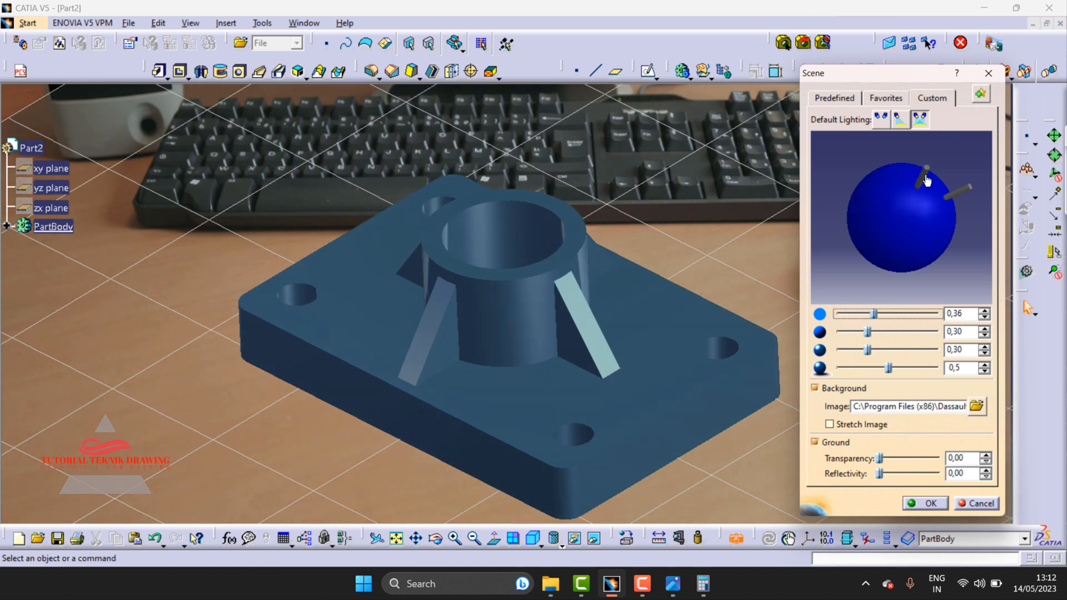
# - Reposition both lights around the preview sphere and set the first three lighting values to 0.37, 0.62 and 0.99
pyautogui.moveTo(926, 179); pyautogui.dragTo(895, 188)
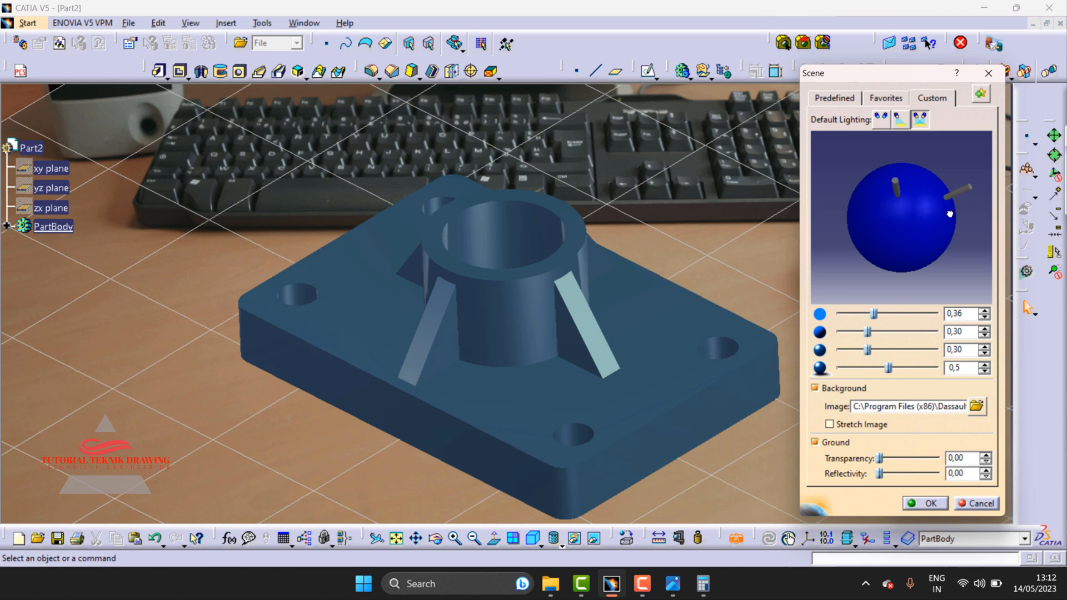
pyautogui.moveTo(964, 199)
pyautogui.mouseDown()
pyautogui.moveTo(936, 223)
pyautogui.moveTo(956, 223)
pyautogui.mouseUp()
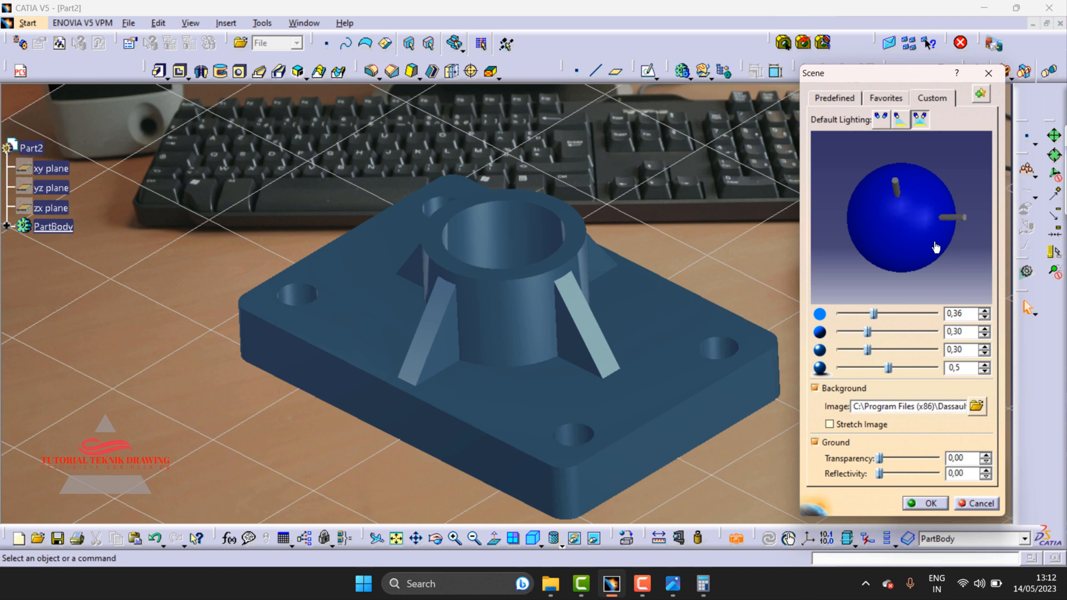
pyautogui.moveTo(867, 331); pyautogui.dragTo(939, 351)
pyautogui.moveTo(878, 315)
pyautogui.mouseDown()
pyautogui.moveTo(917, 315)
pyautogui.moveTo(873, 311)
pyautogui.mouseUp()
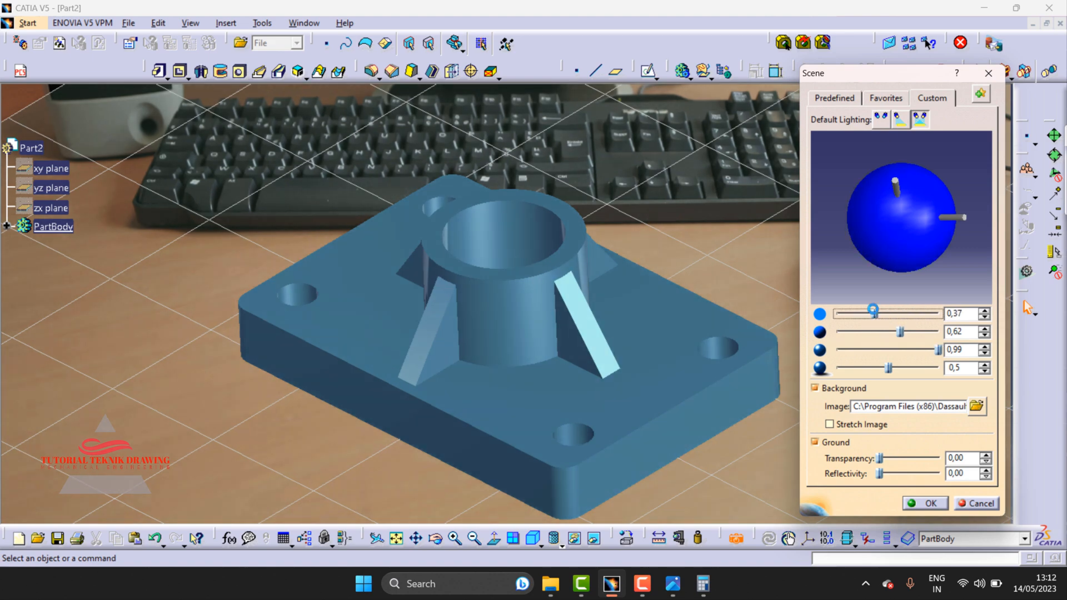
# - Accept the customised Desktop scene and render the image of the bracket
pyautogui.click(926, 503)
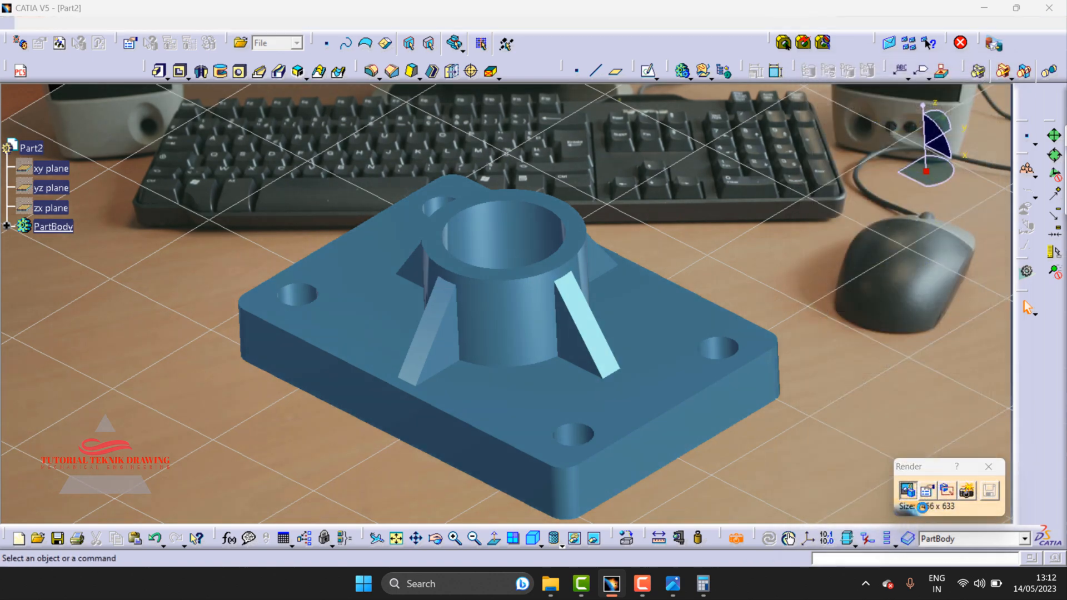
pyautogui.click(965, 492)
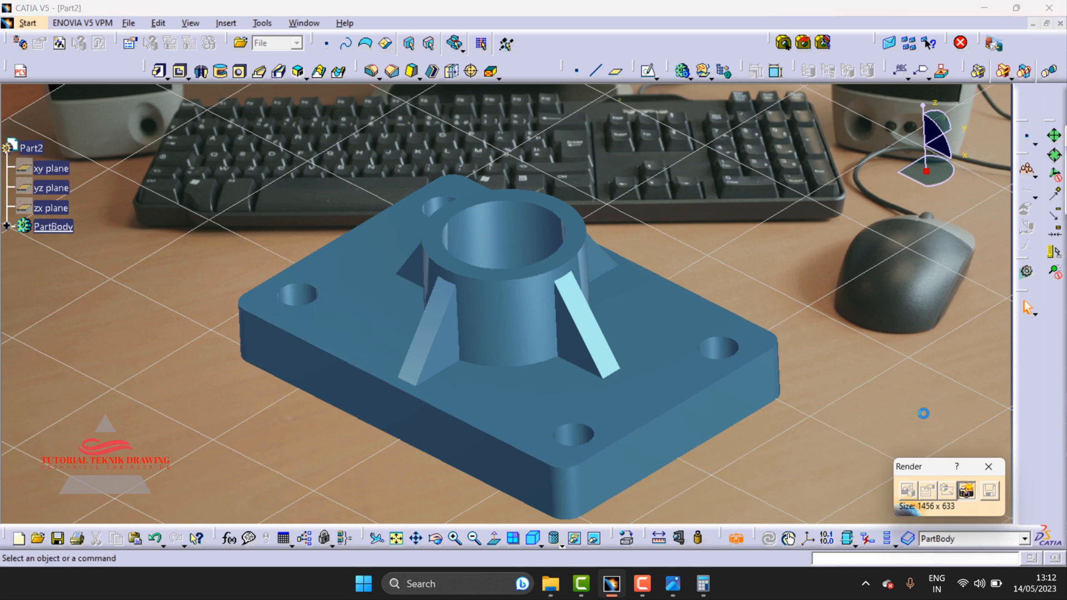